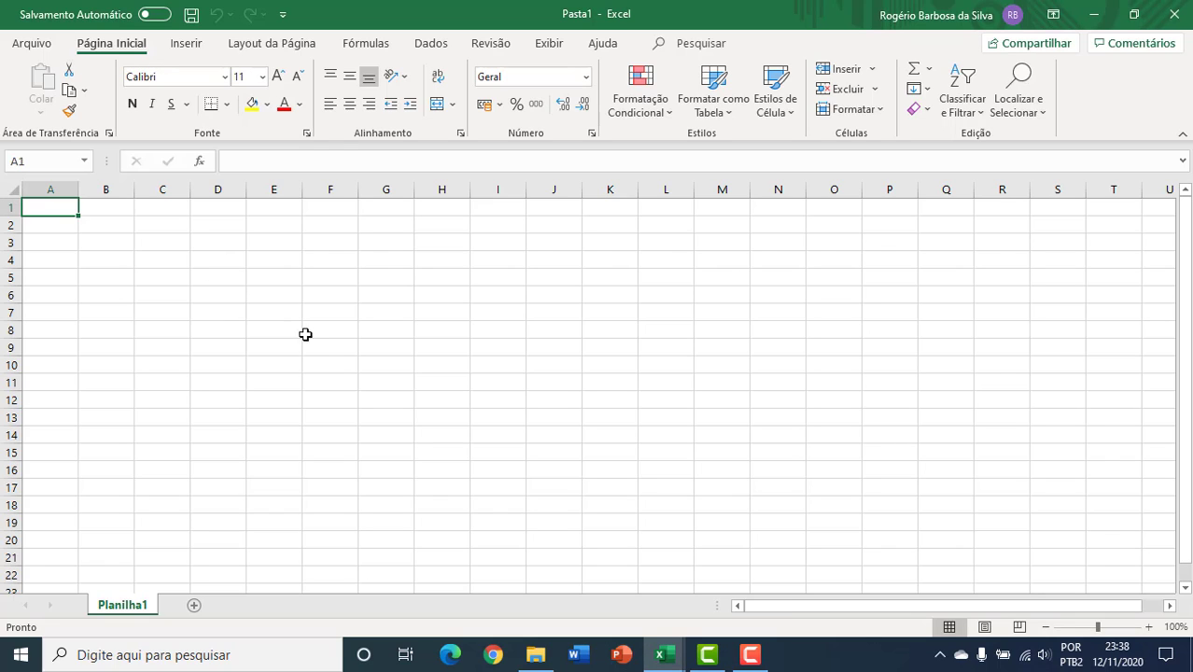
left_click(229, 259)
left_click_drag(229, 259, 402, 354)
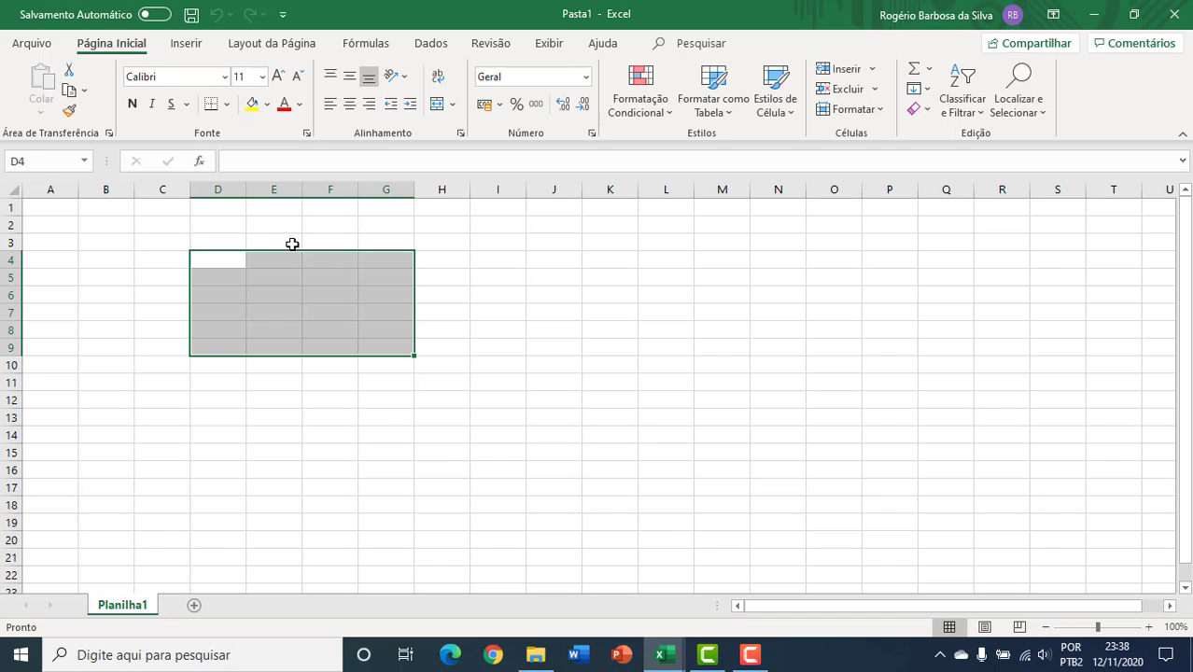
left_click(293, 244)
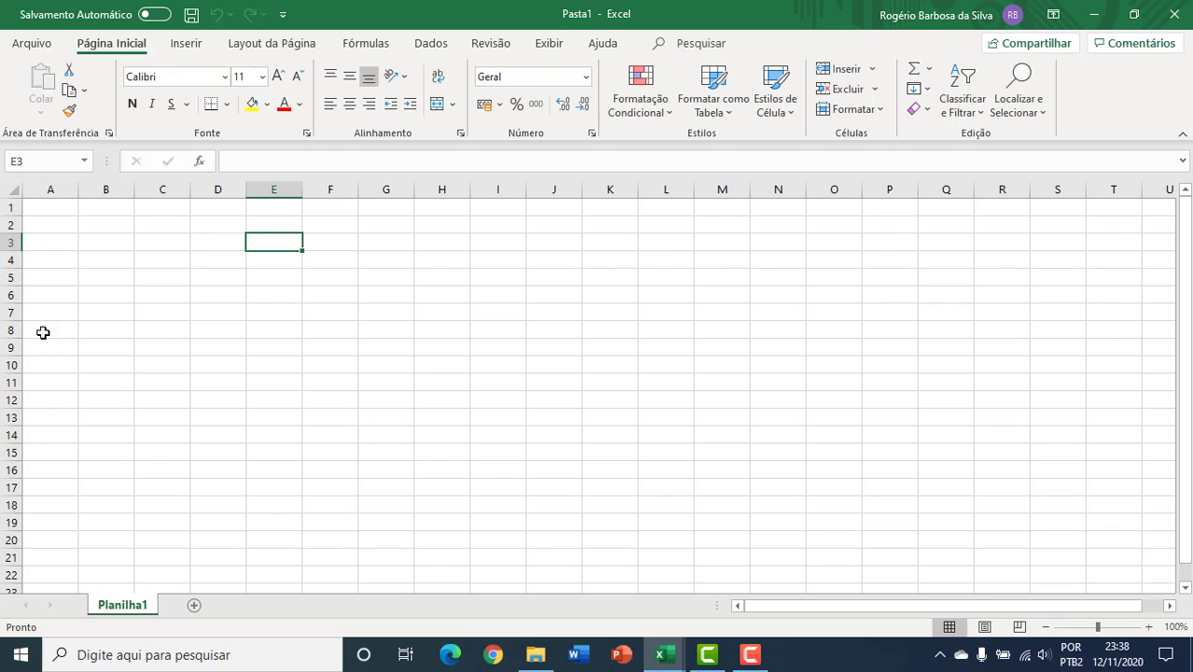
left_click(154, 260)
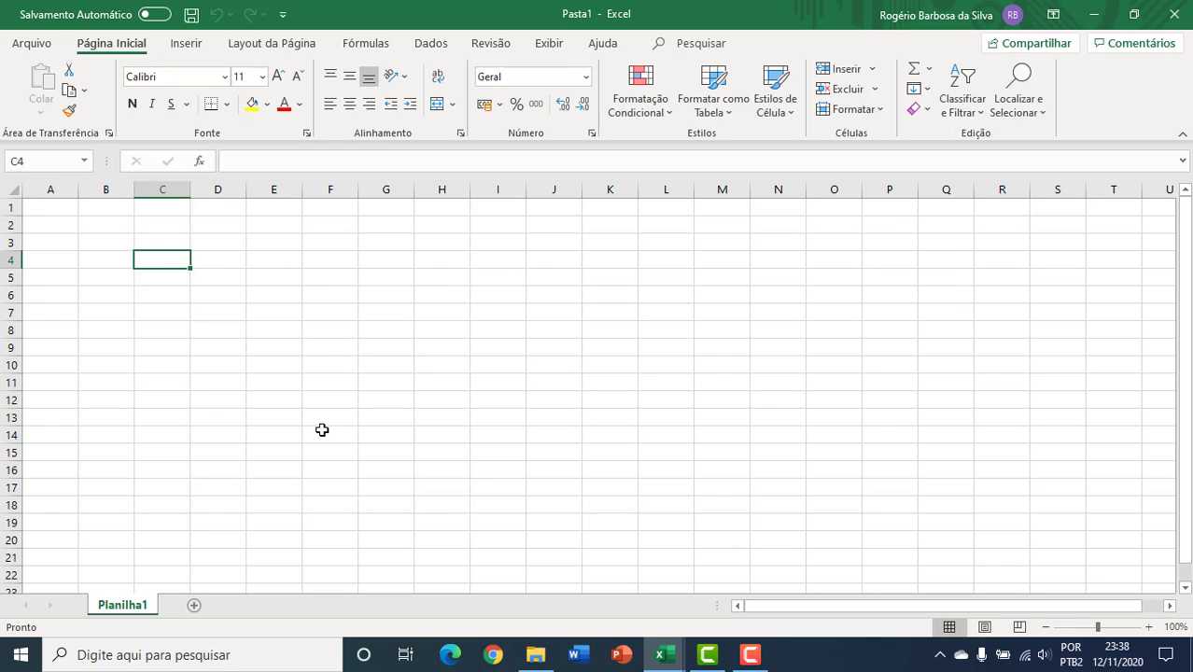
left_click(332, 261)
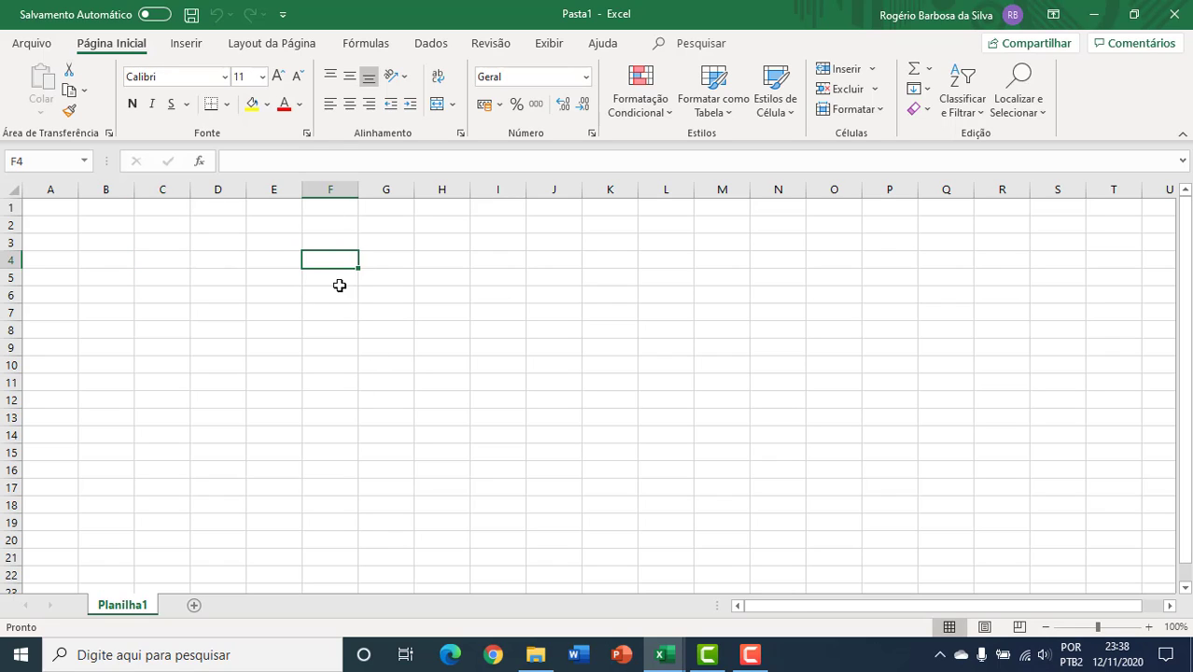
left_click(251, 354)
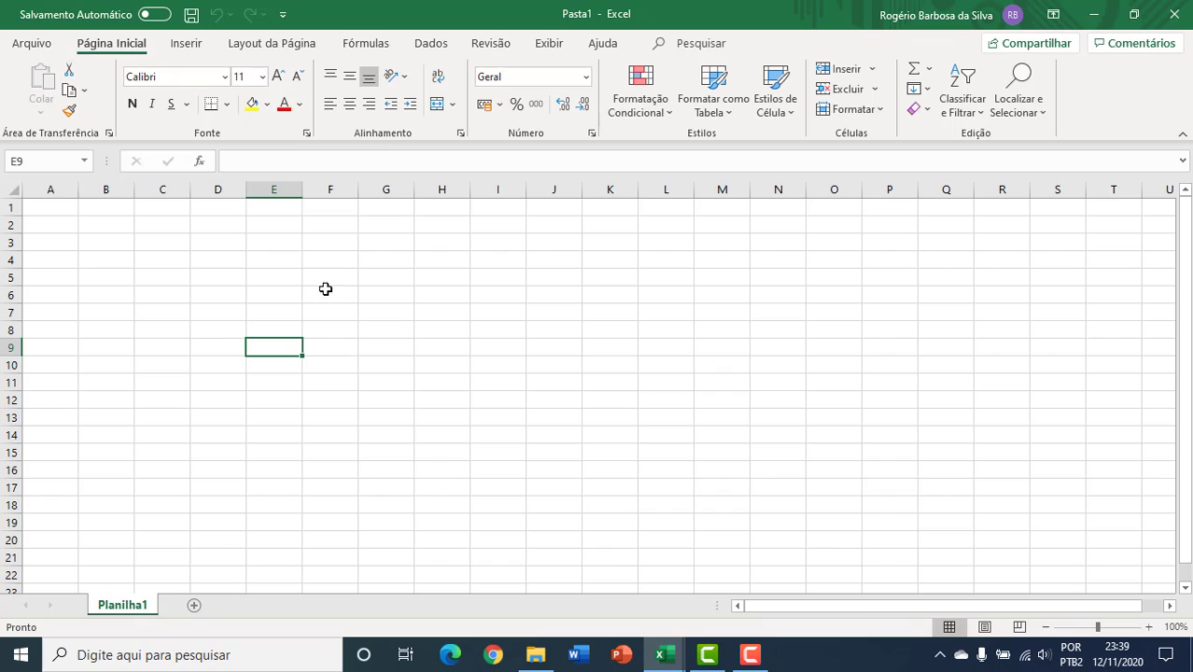
left_click(296, 277)
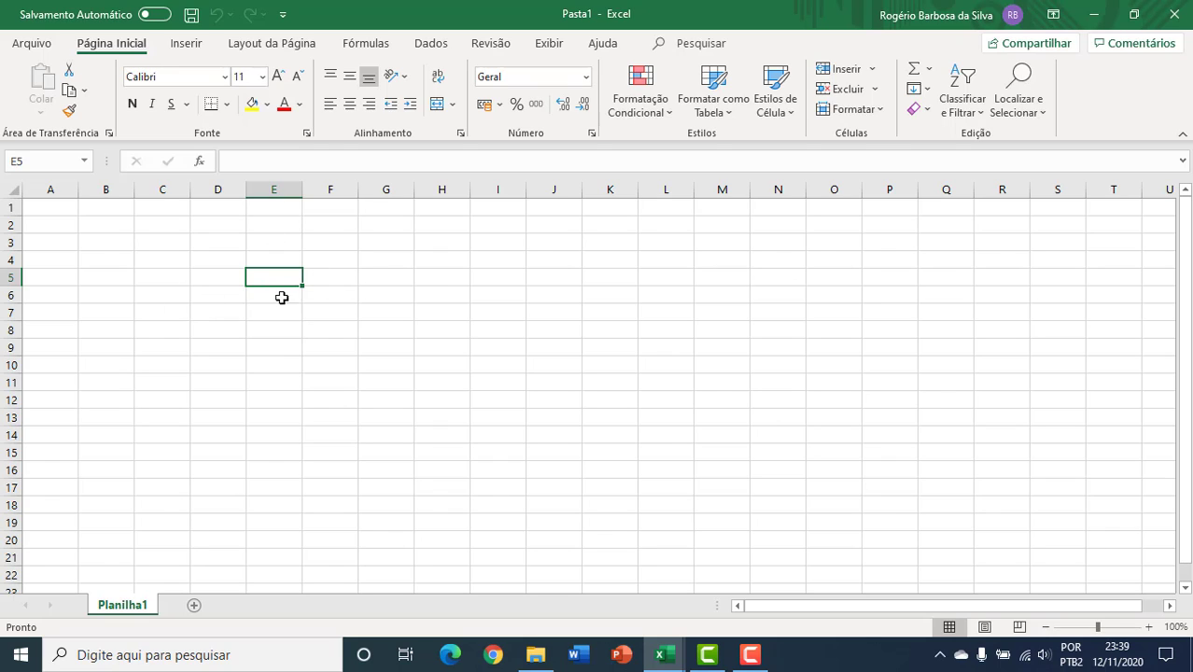
Enter the text TEXTO in cell C2
left_click(164, 230)
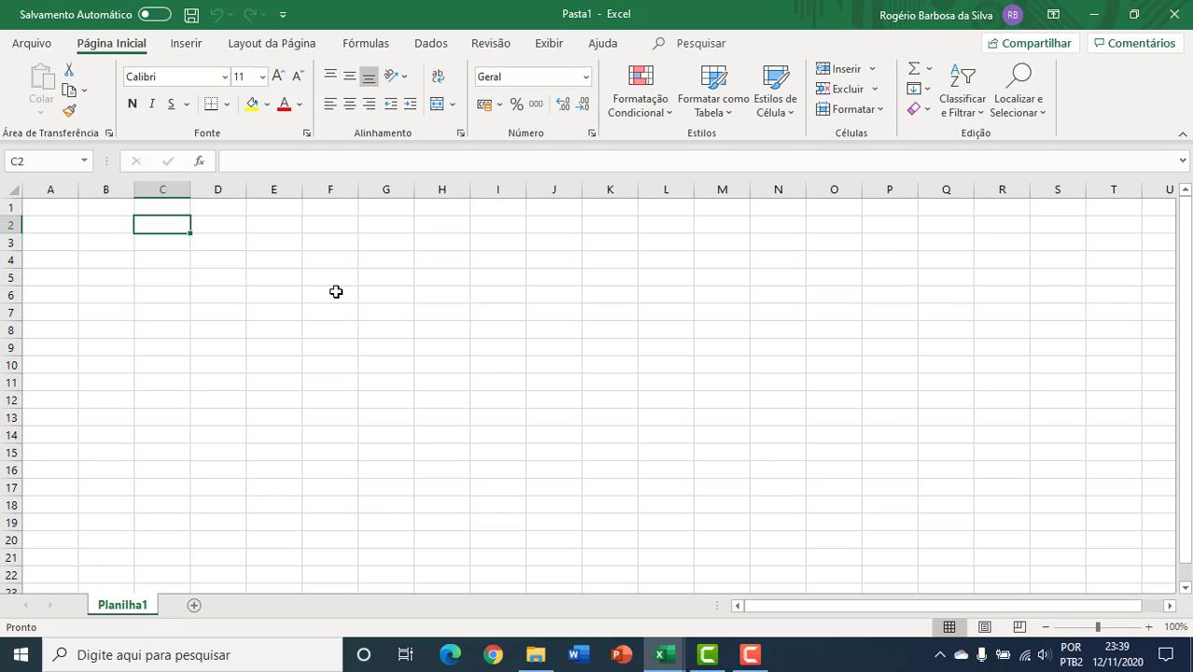
type("TEXTO")
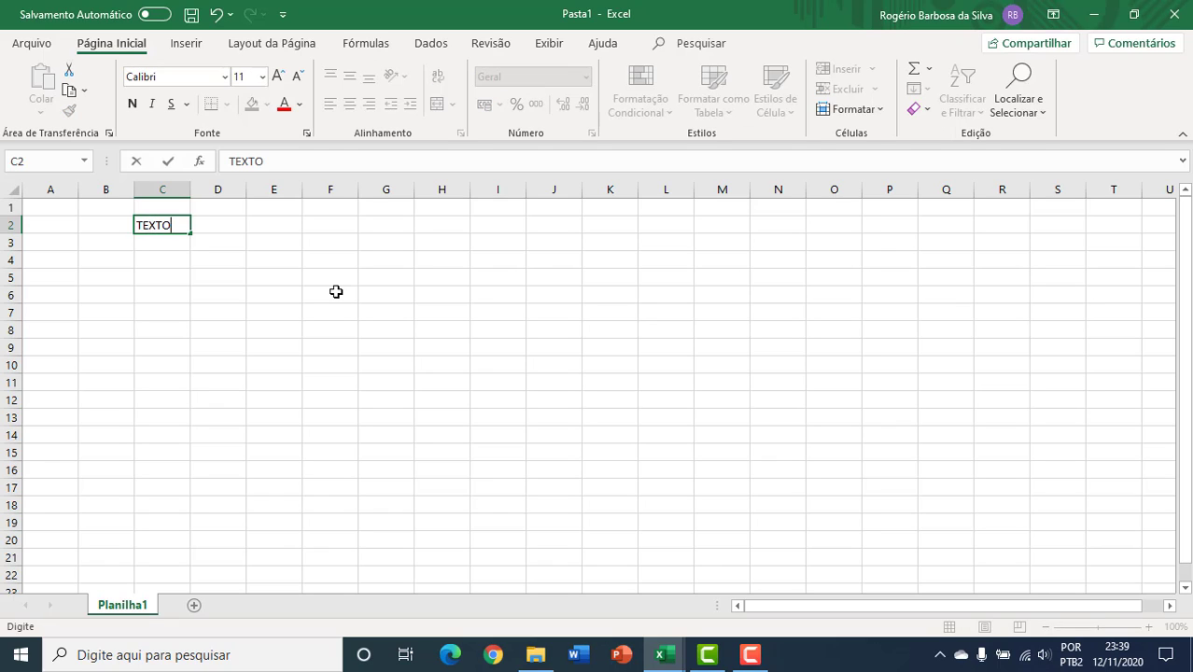
key("Return")
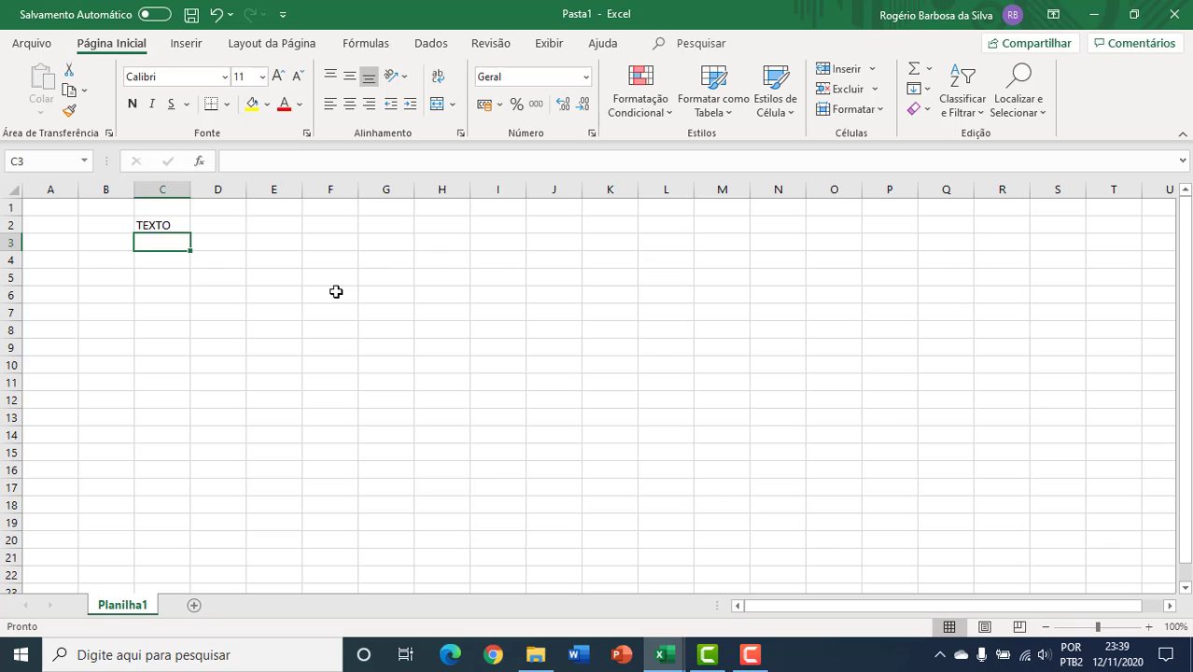
Extend the text in cell C2 so that it reads TEXTO DIGITADO
left_click(174, 226)
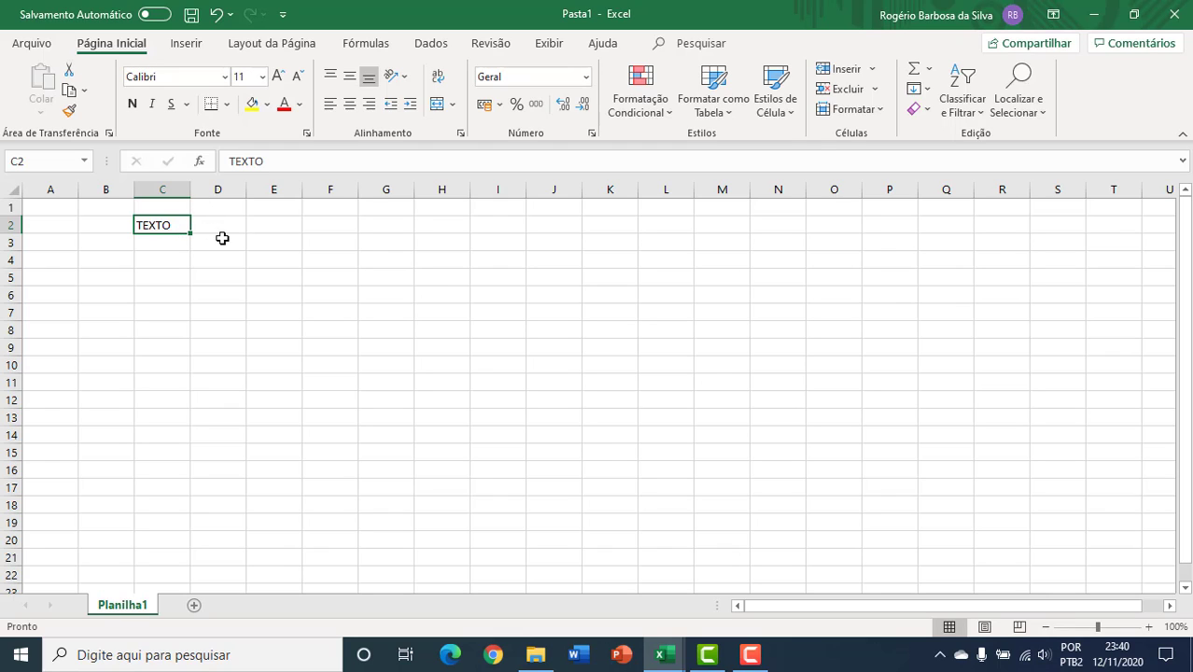
left_click(282, 163)
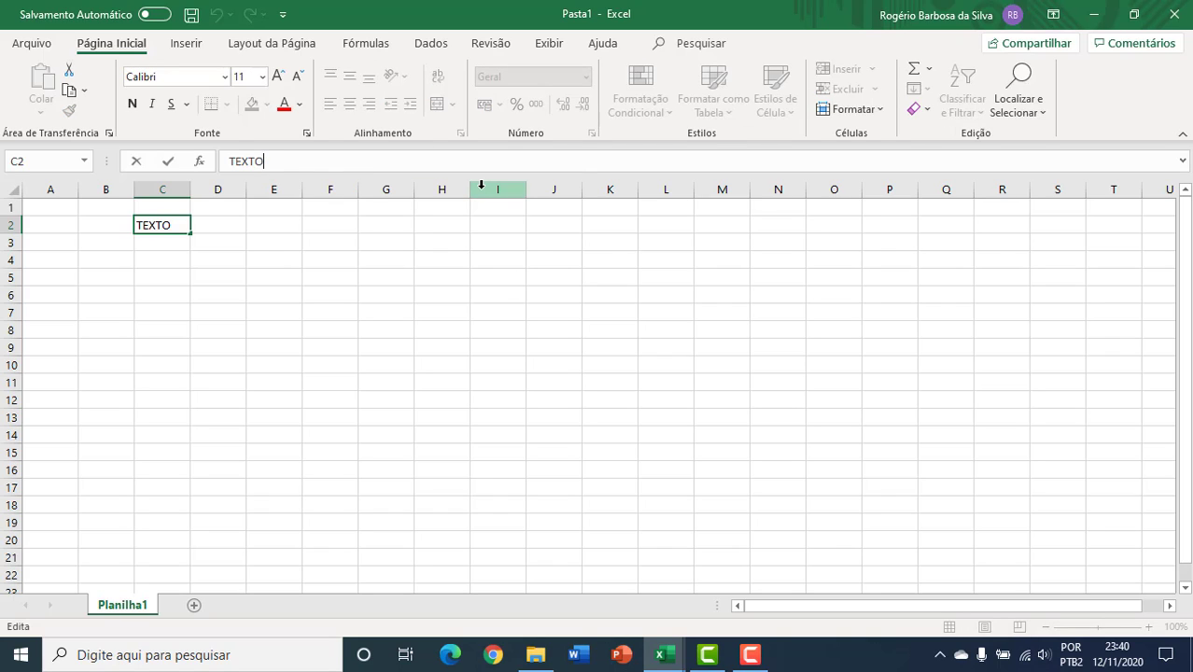
type("DIGITADO")
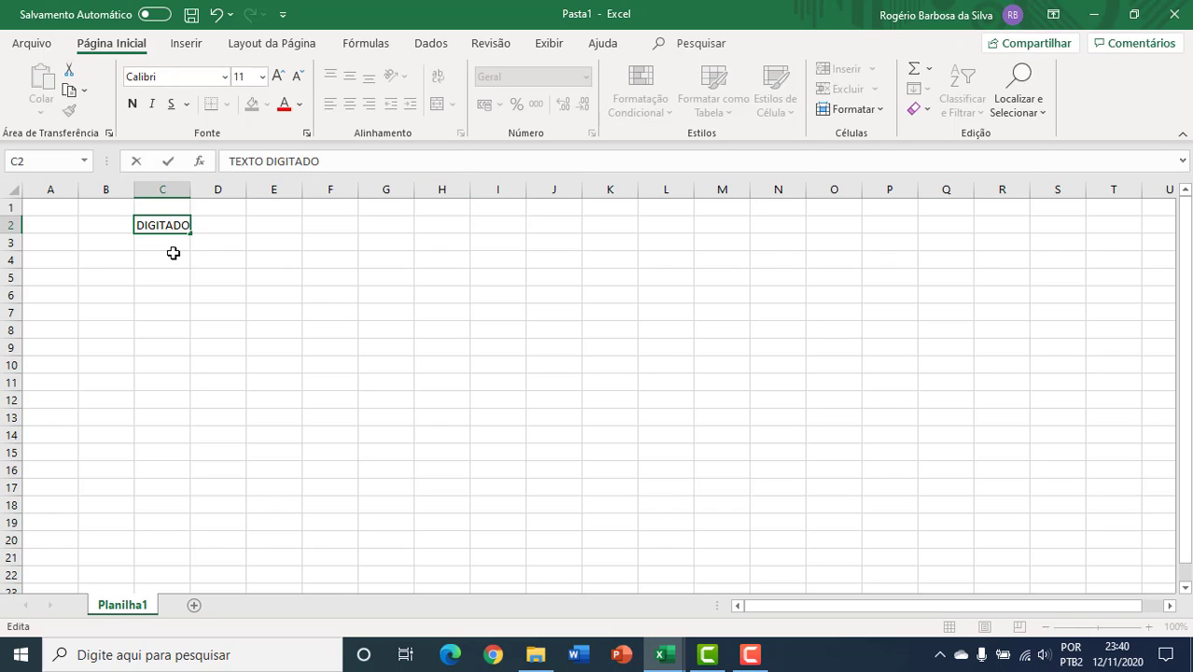
key("Return")
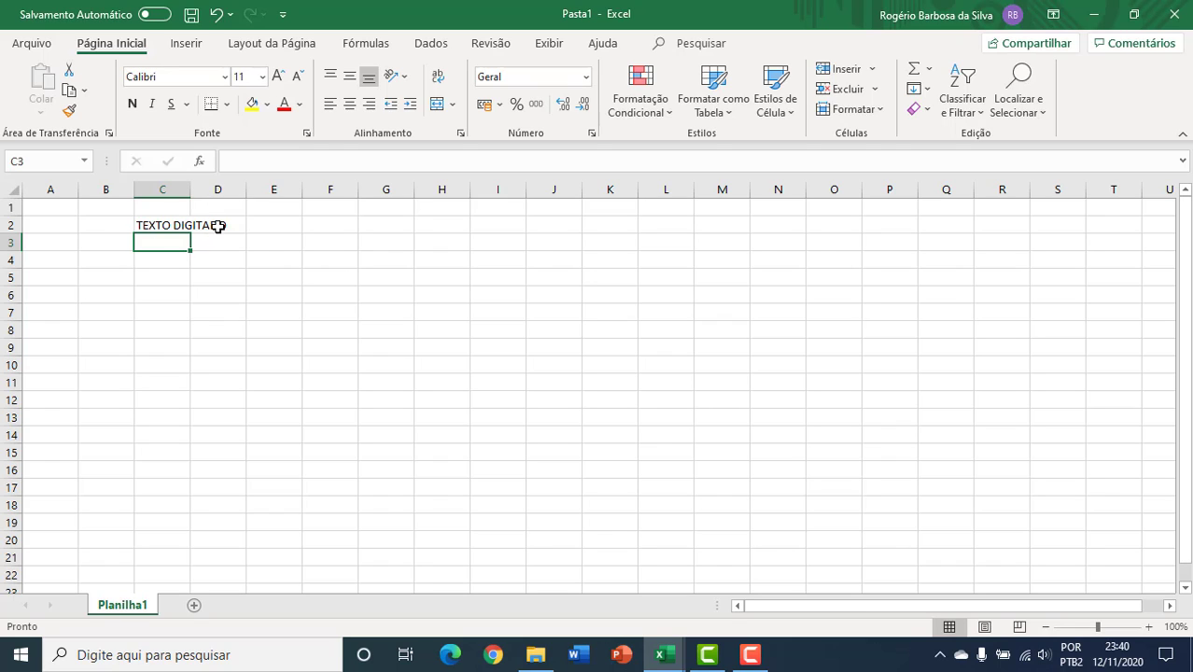
Enter the text OUTRO CONTEÚDO in cell D2, beside the typed text
left_click(224, 229)
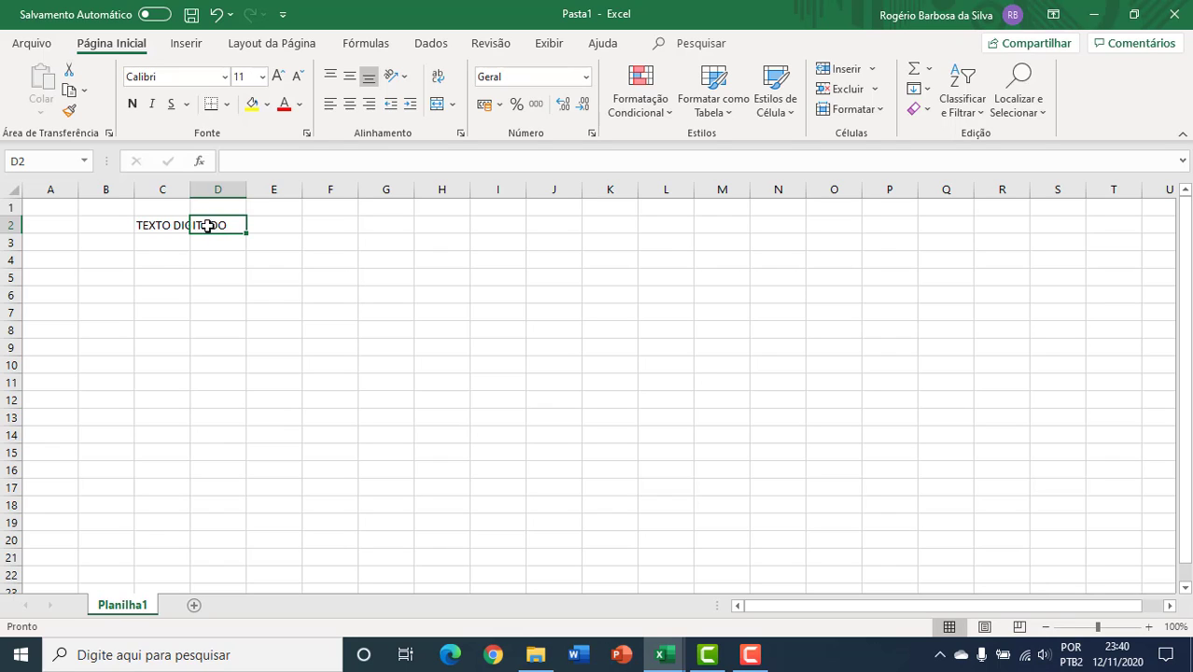
left_click(160, 227)
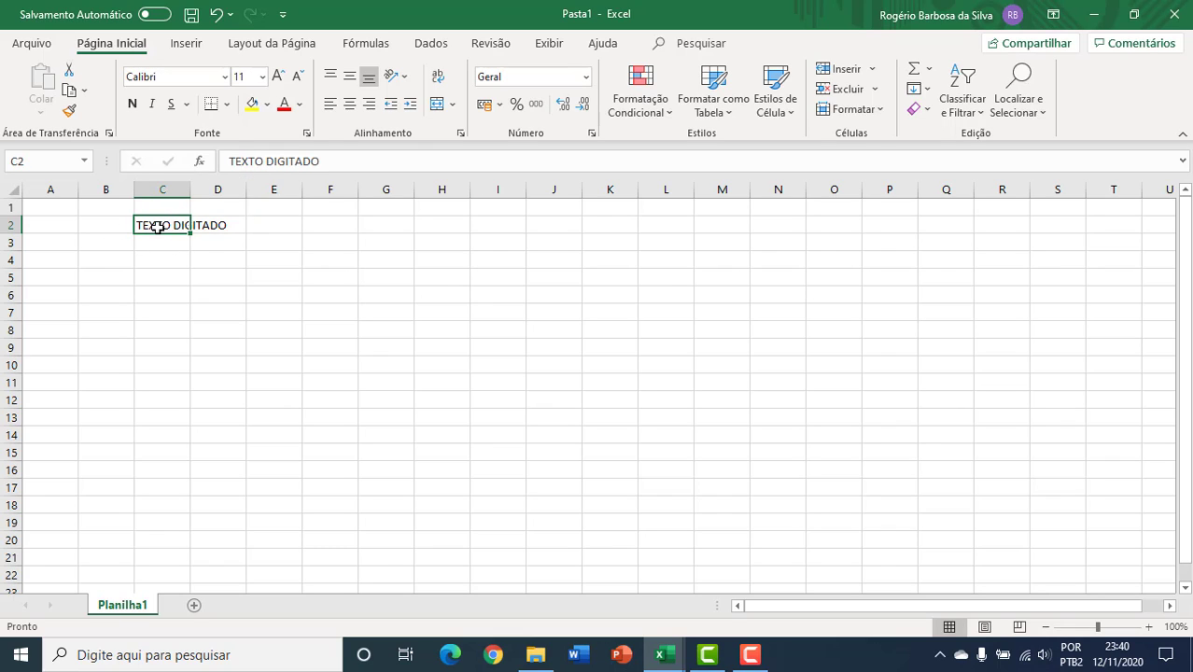
left_click(211, 227)
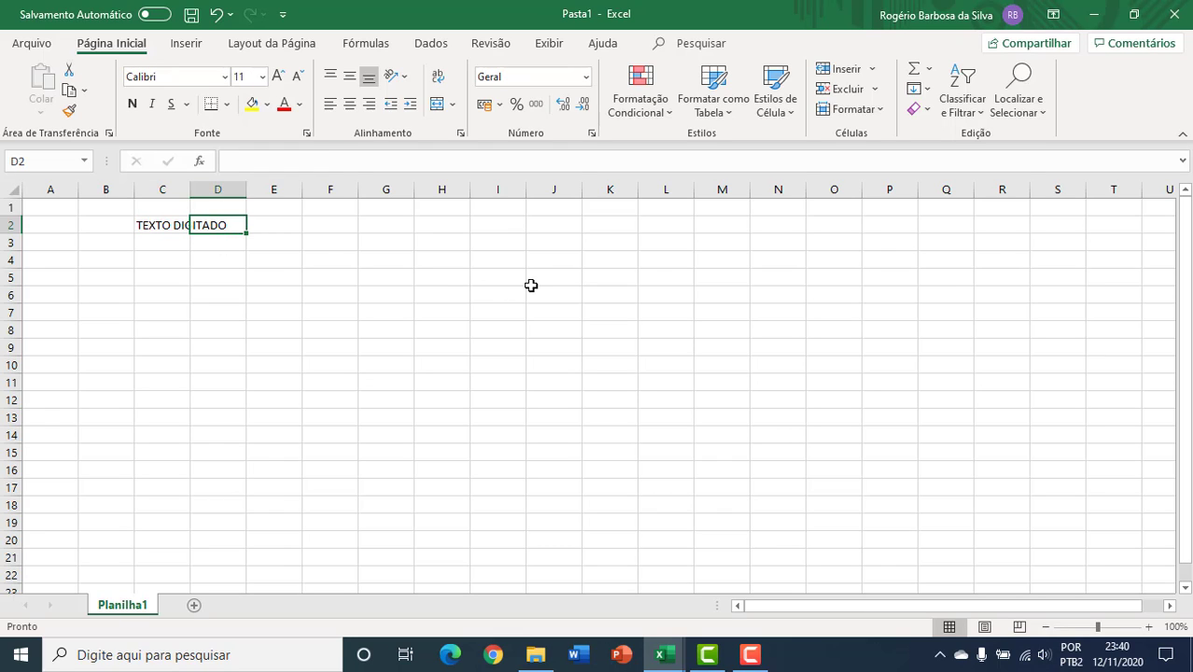
type("OUTRO")
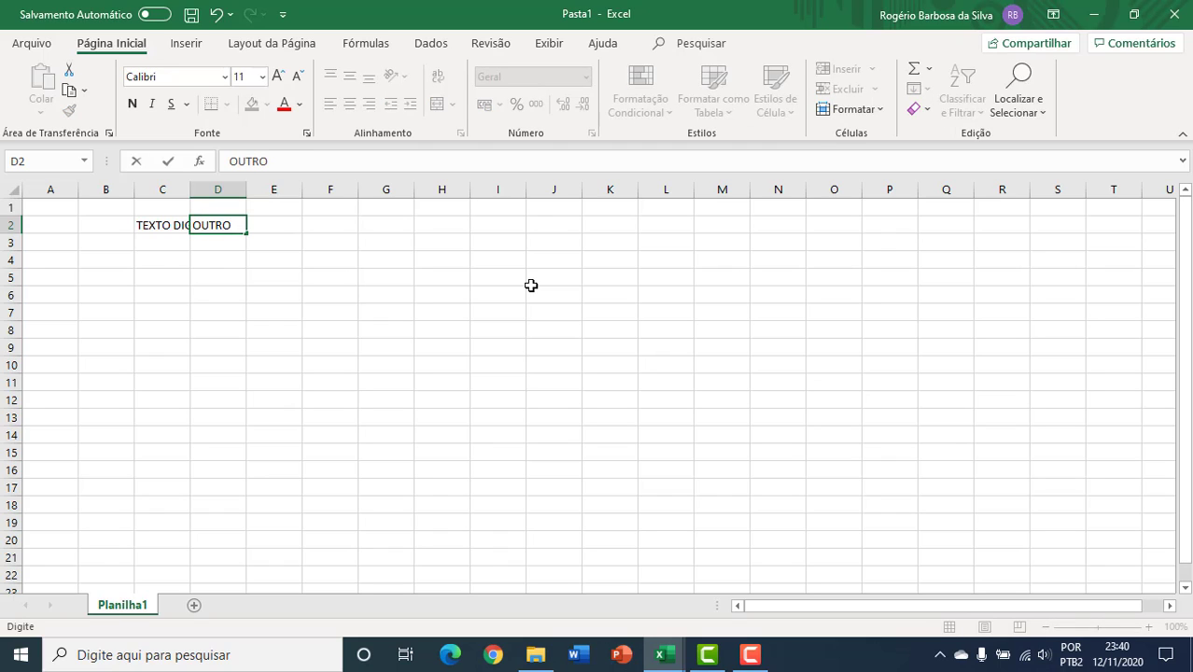
type(" CONTEUD")
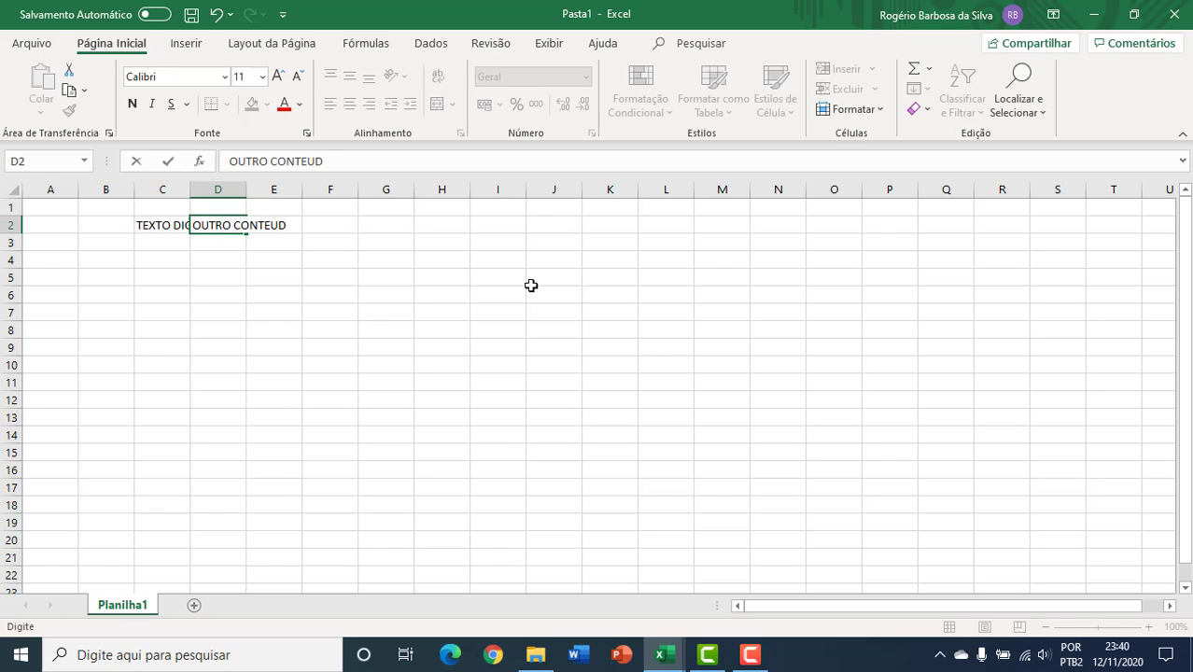
key("BackSpace")
key("BackSpace")
type("ÚDO")
key("Return")
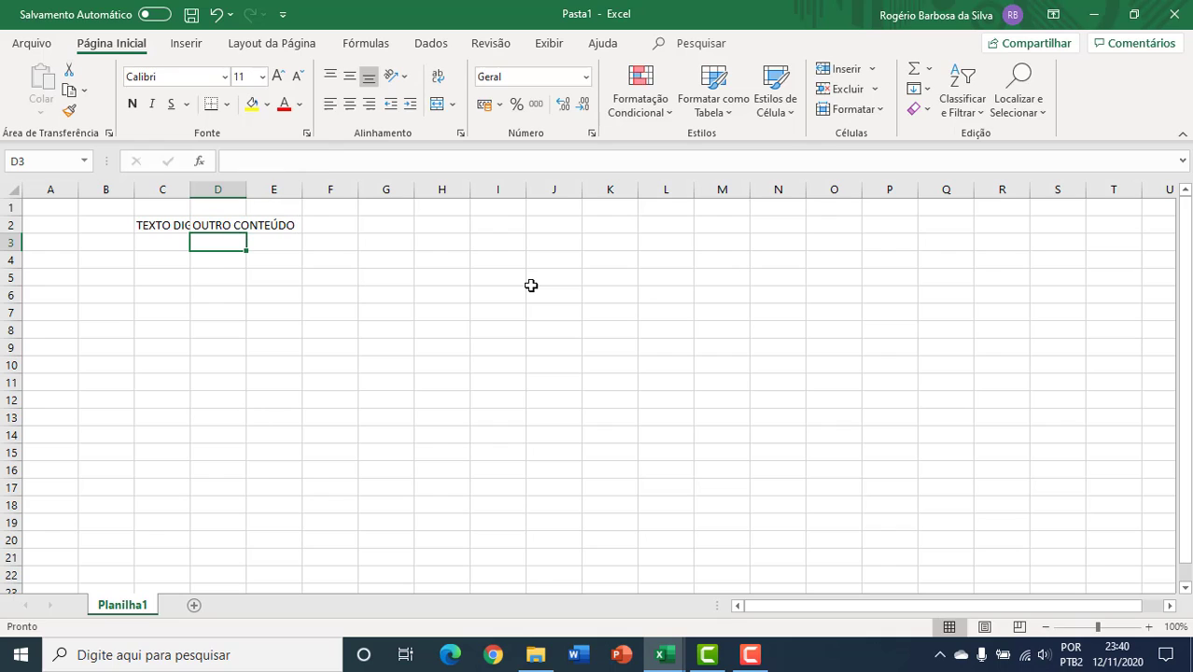
Widen columns C and D until the full texts in row 2 fit inside their own cells
left_click(160, 230)
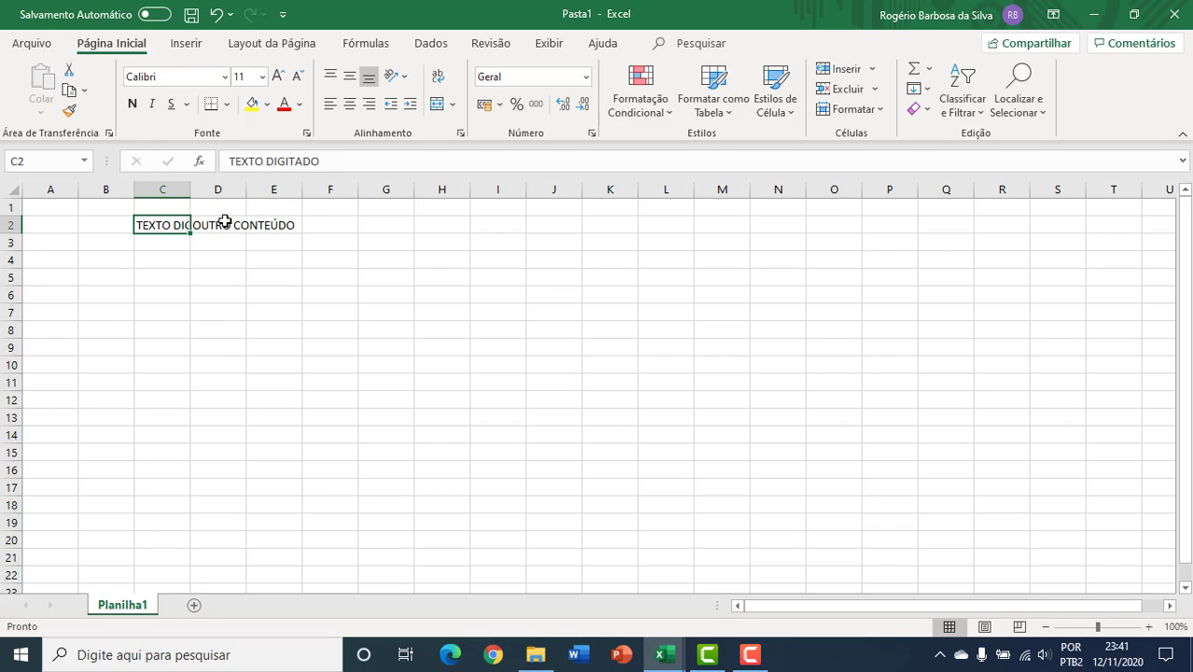
left_click(225, 222)
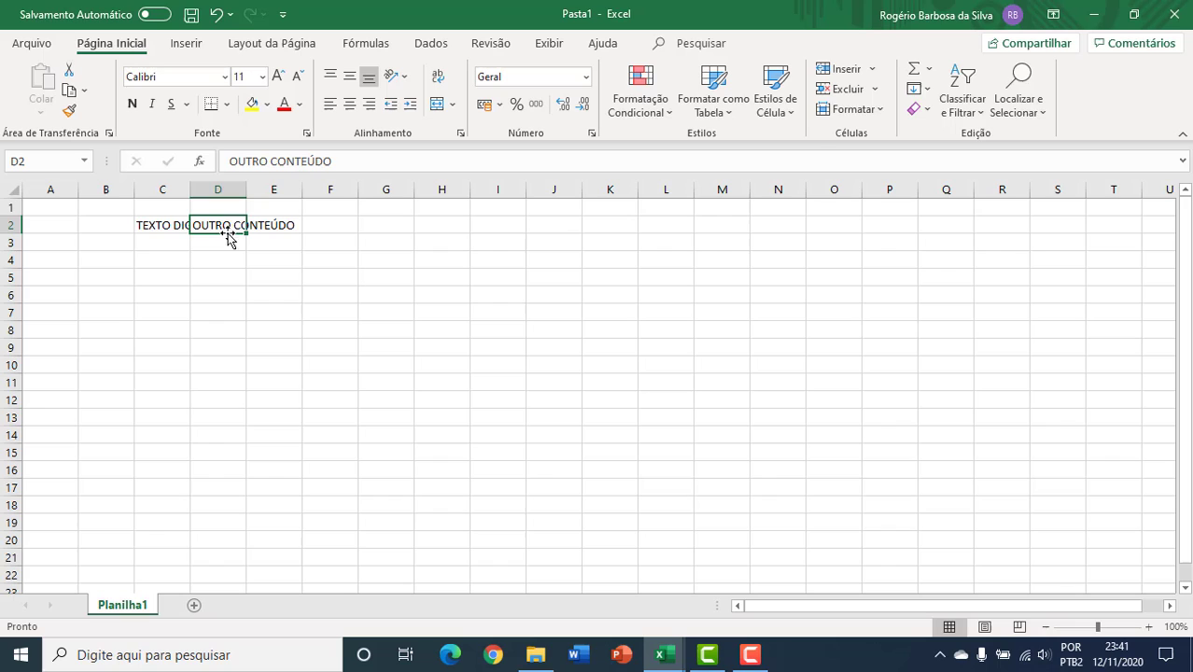
left_click(150, 232)
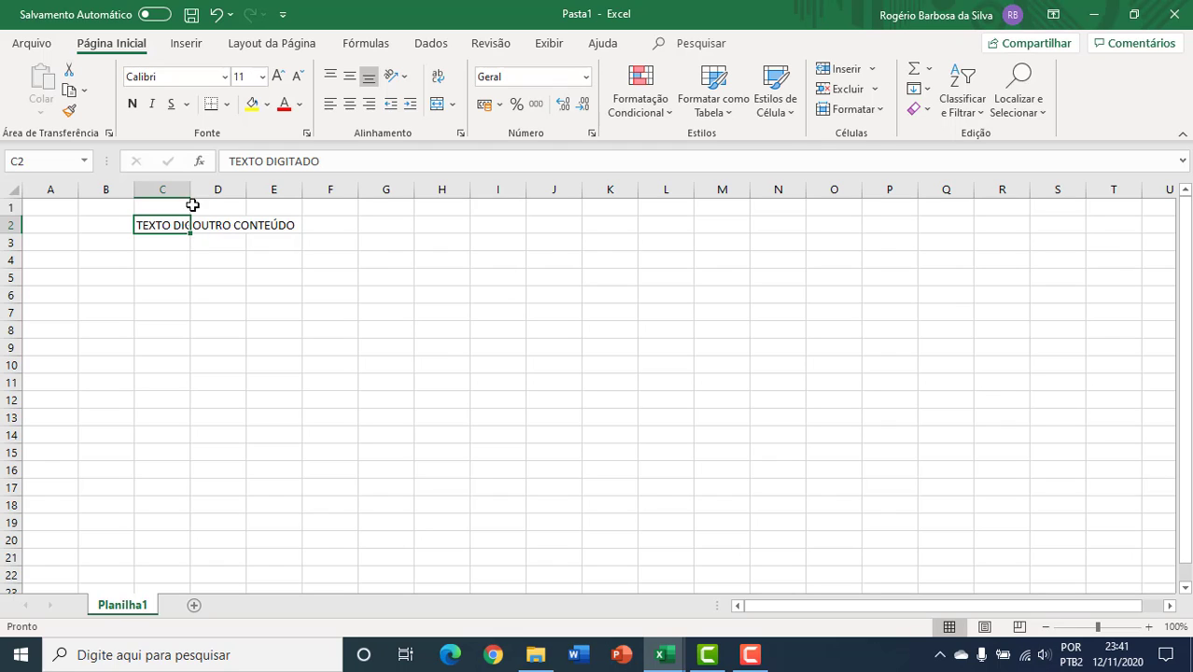
left_click_drag(188, 190, 236, 190)
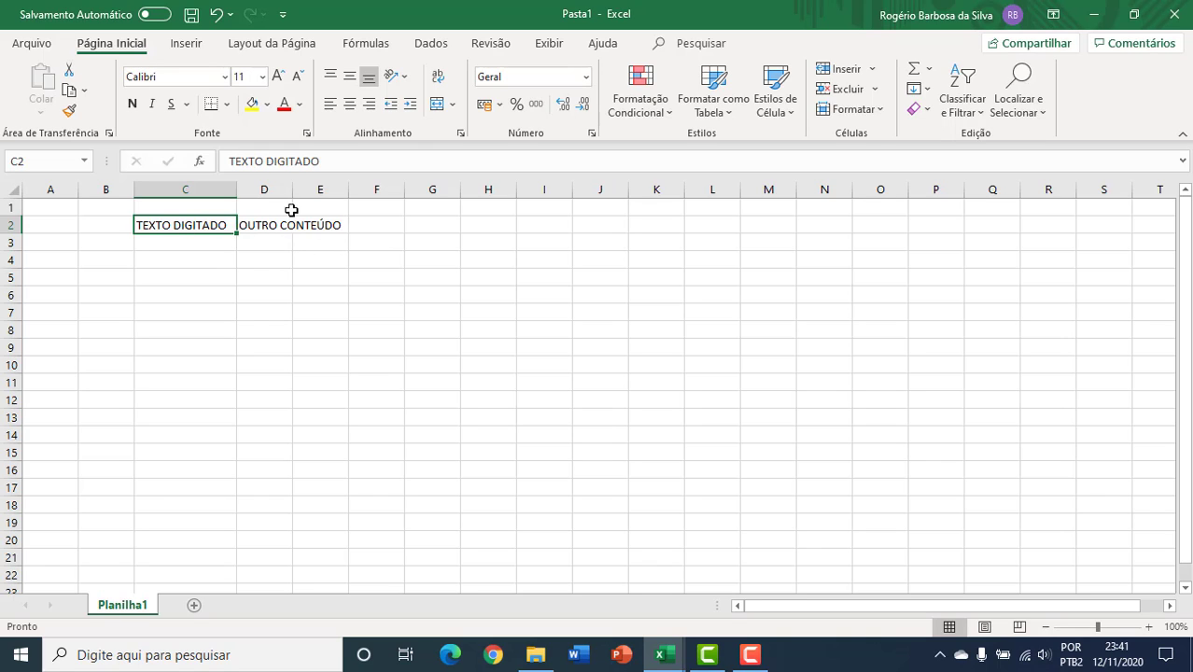
left_click_drag(292, 185, 351, 186)
left_click(300, 277)
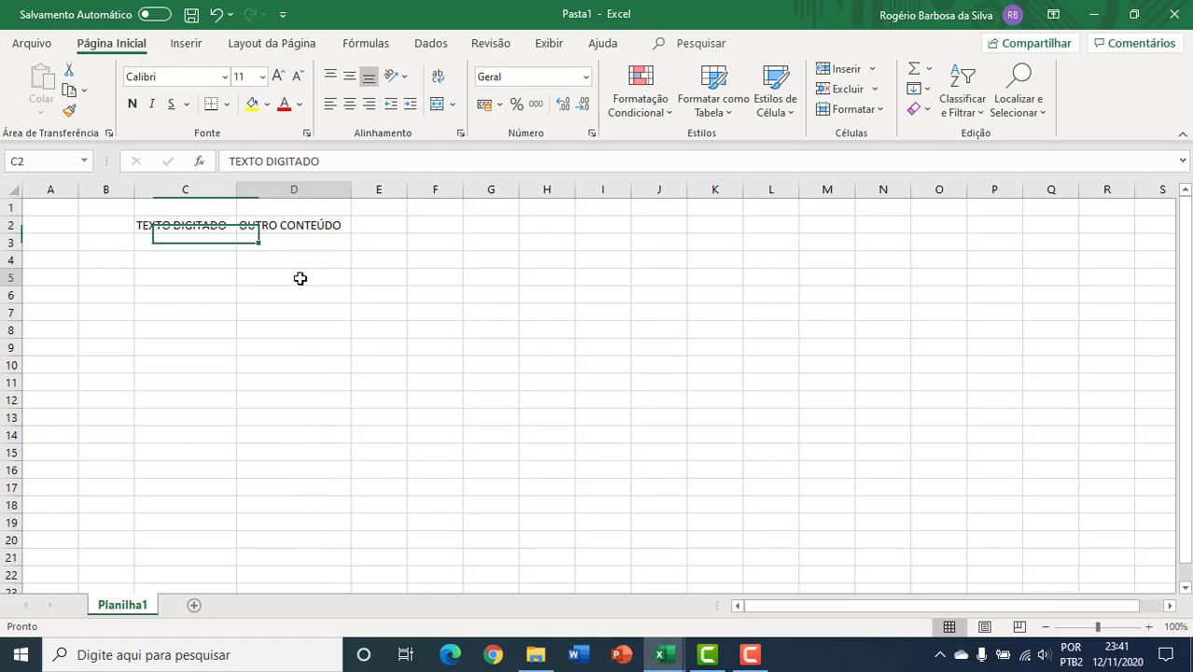
left_click(191, 256)
left_click(280, 248)
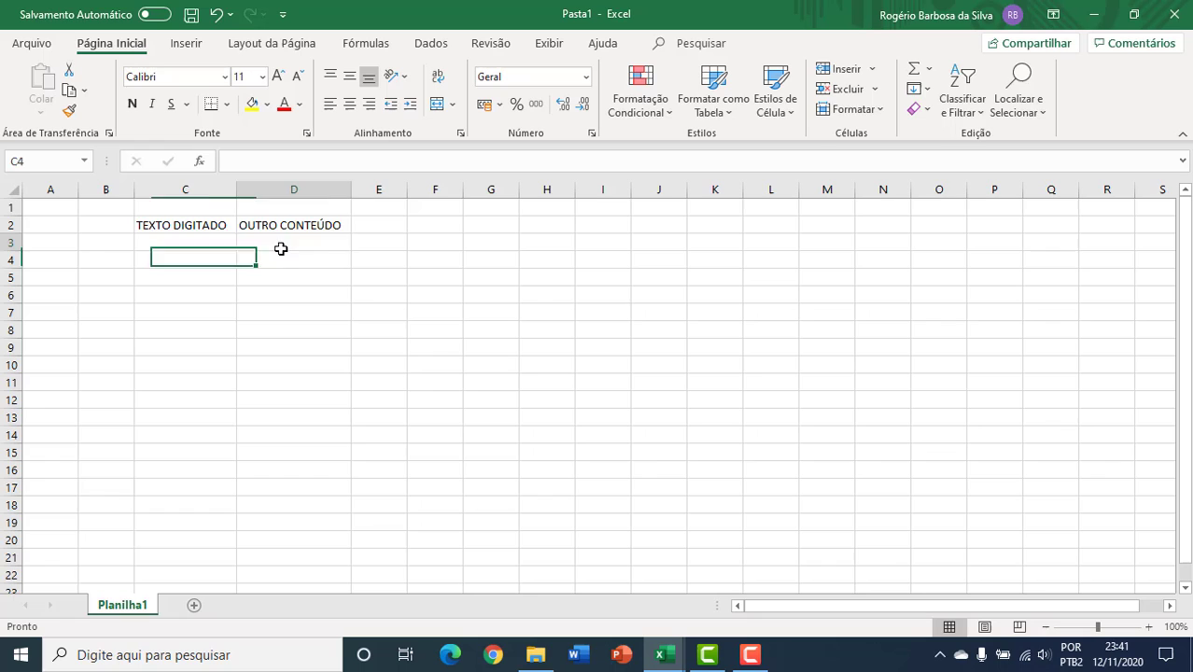
left_click(206, 239)
left_click(207, 256)
left_click(294, 259)
left_click(278, 228)
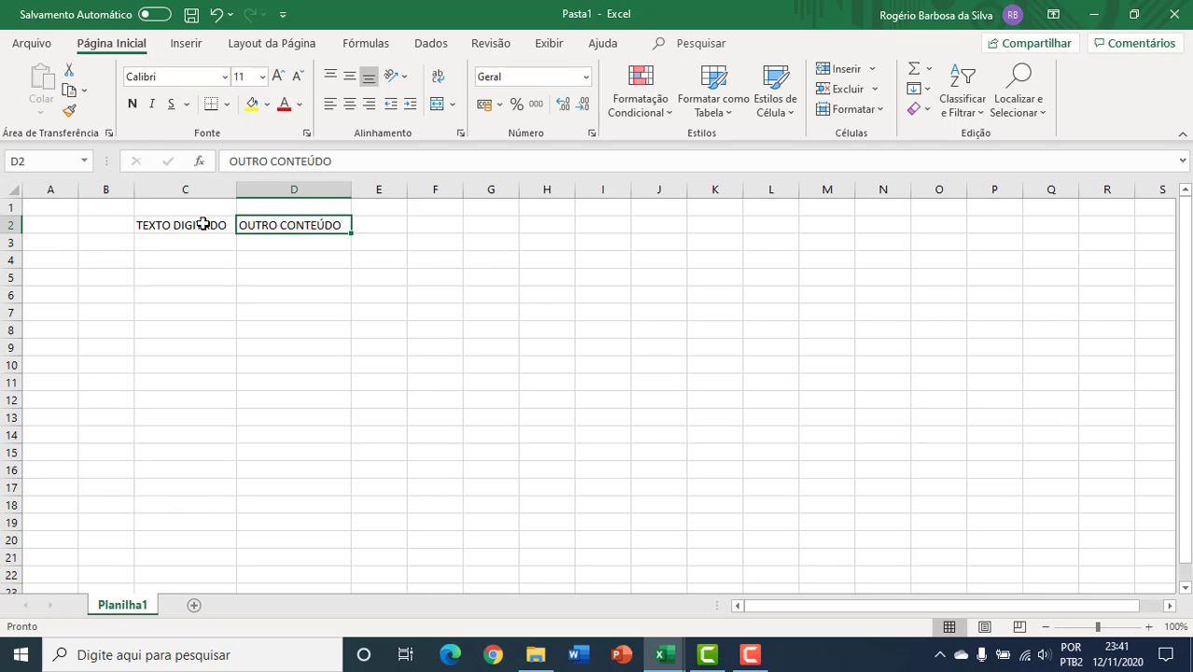
Make the text TEXTO DIGITADO in cell C2 bold
left_click(187, 226)
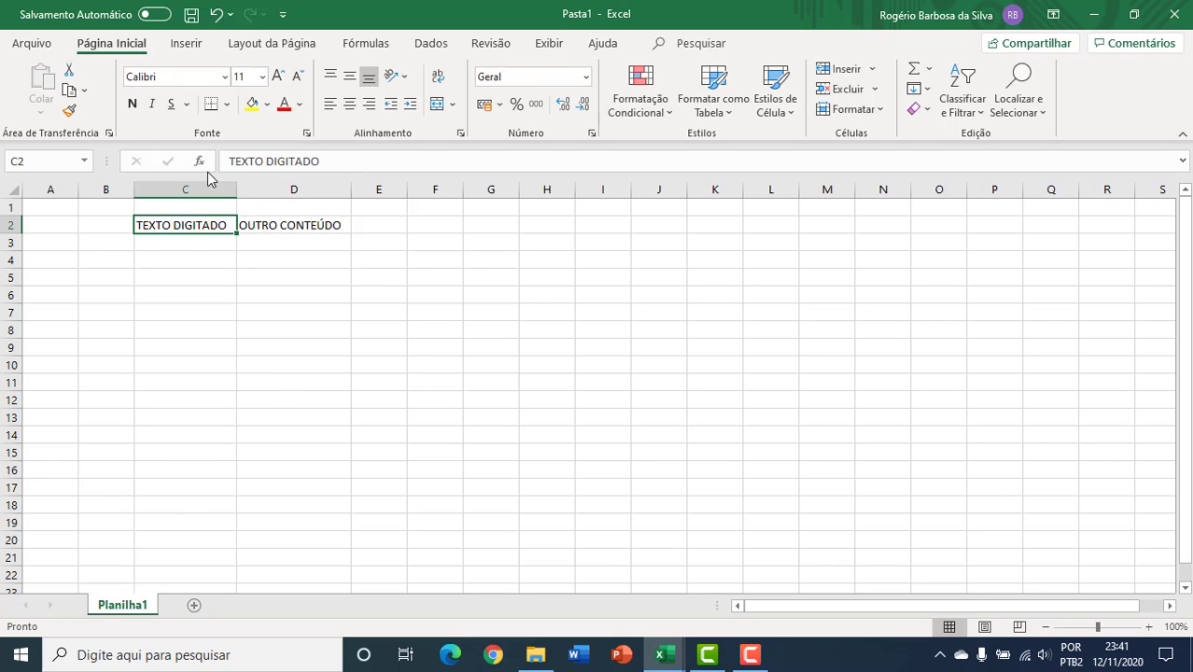
left_click(132, 105)
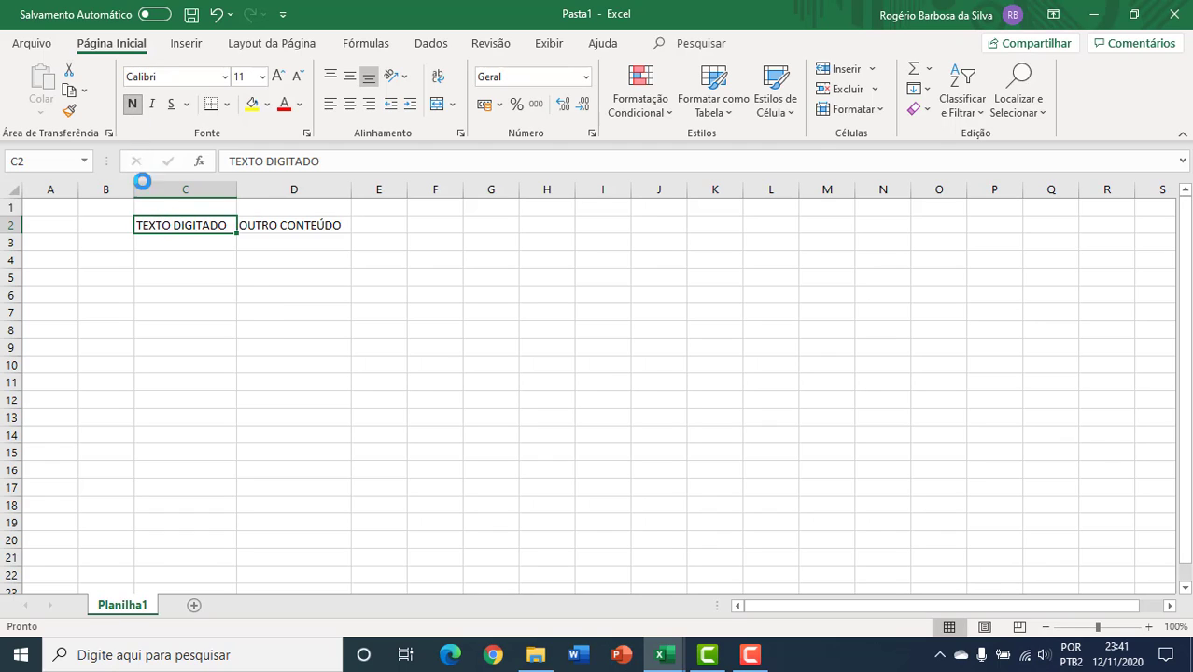
left_click(178, 240)
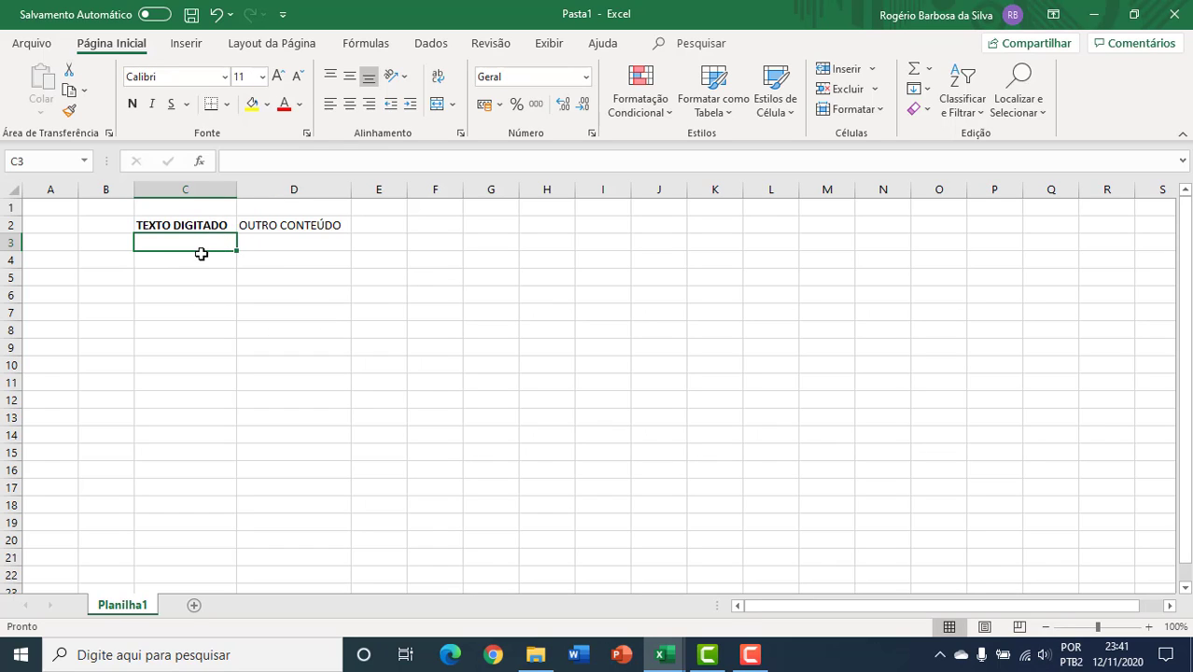
Change the font color of OUTRO CONTEÚDO in cell D2 to a darker theme blue
left_click(187, 228)
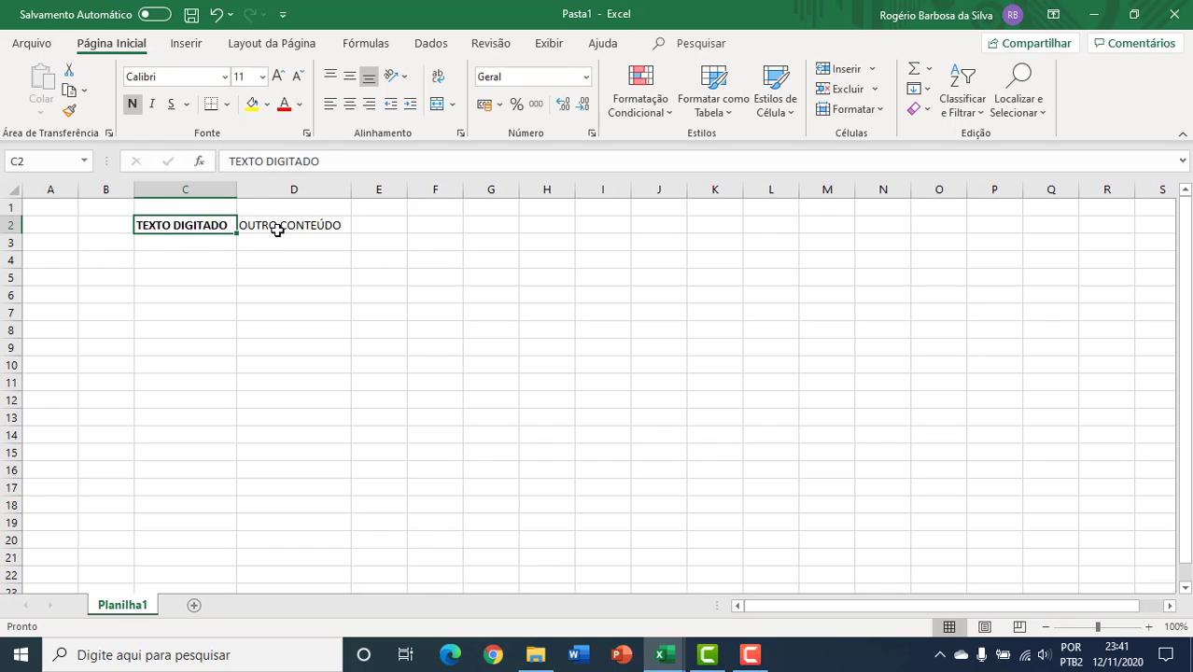
left_click(277, 229)
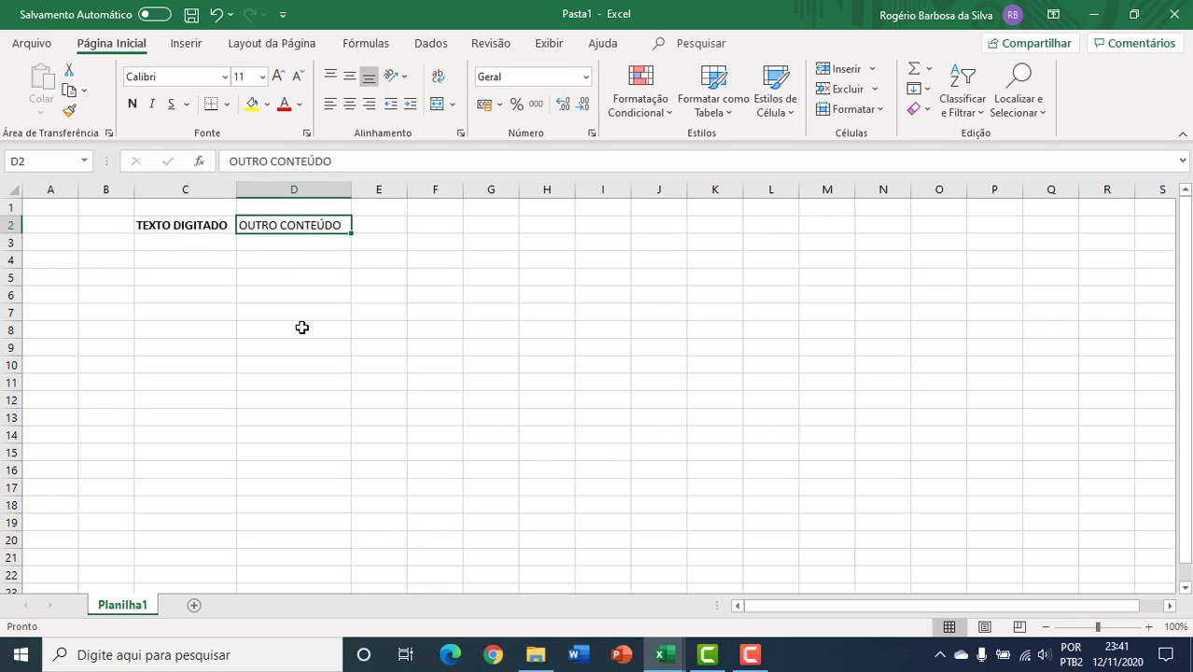
left_click(301, 107)
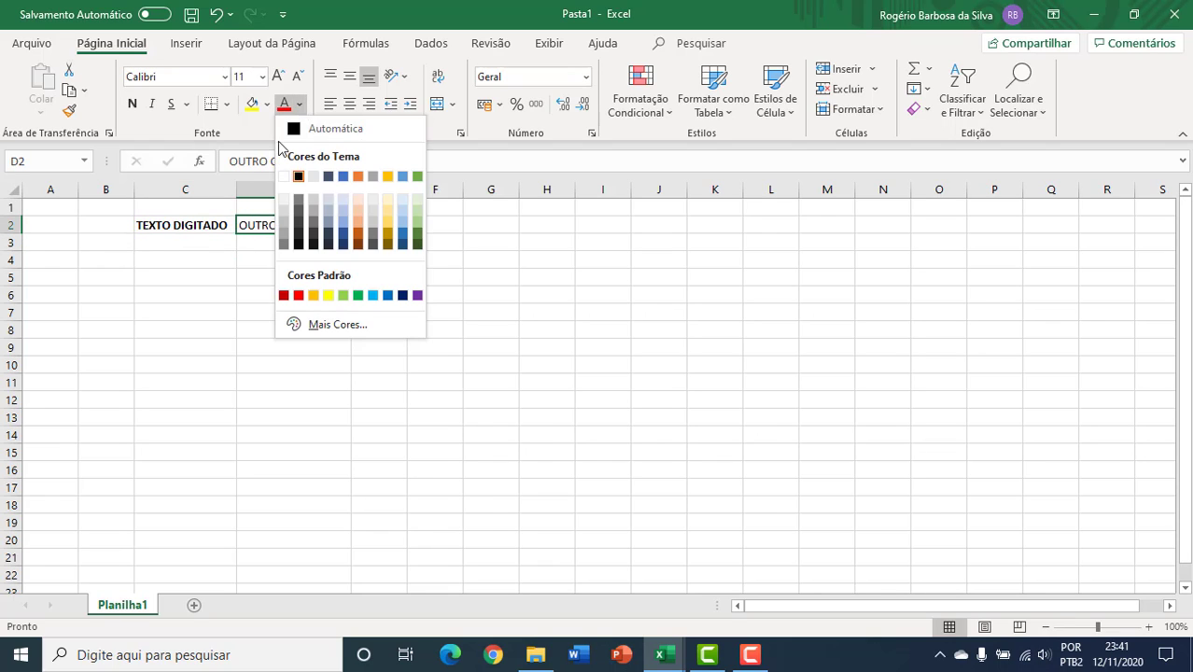
left_click(402, 237)
left_click(365, 293)
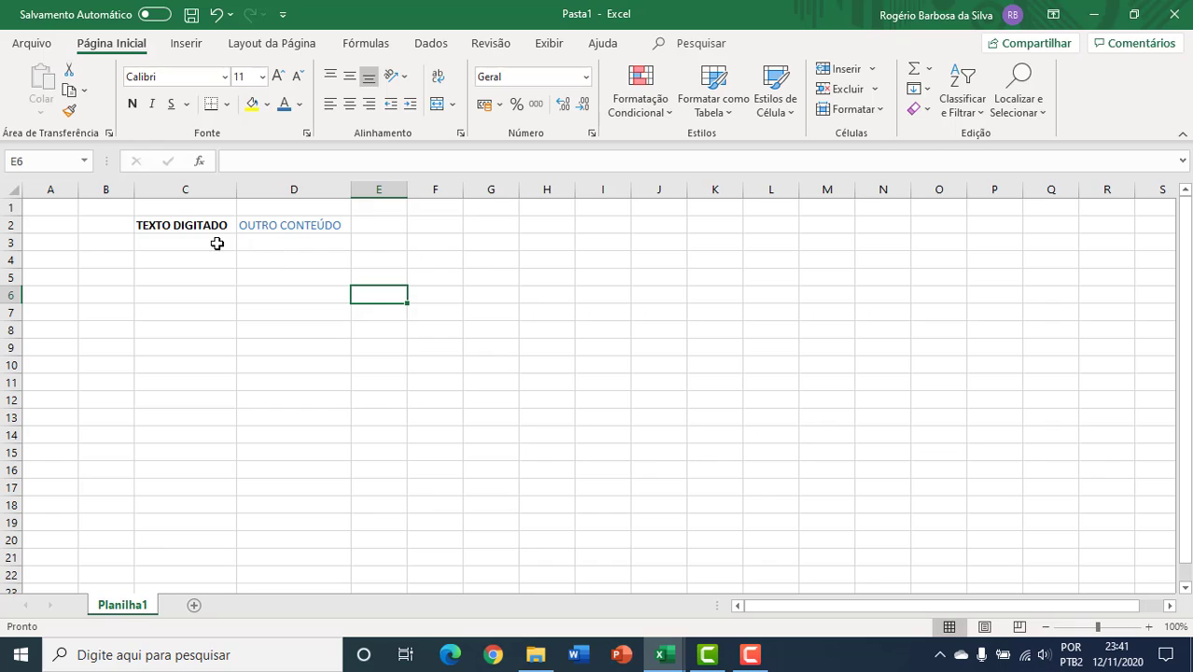
Apply the Neutro cell style to TEXTO DIGITADO in cell C2
left_click(189, 236)
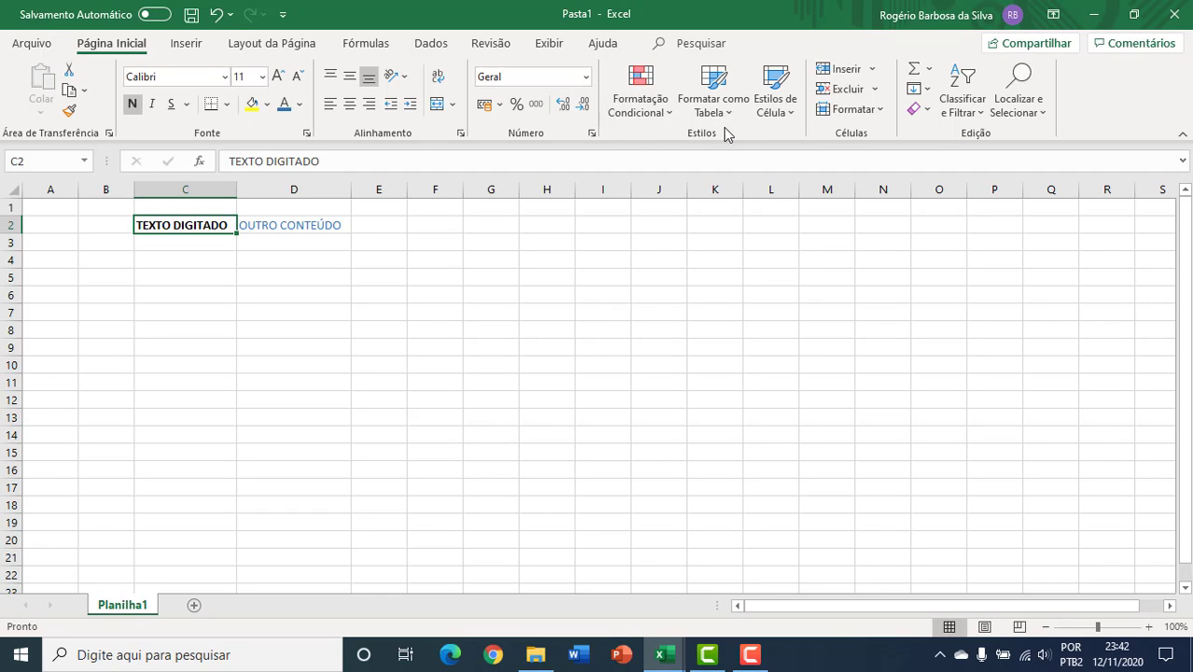
left_click(792, 111)
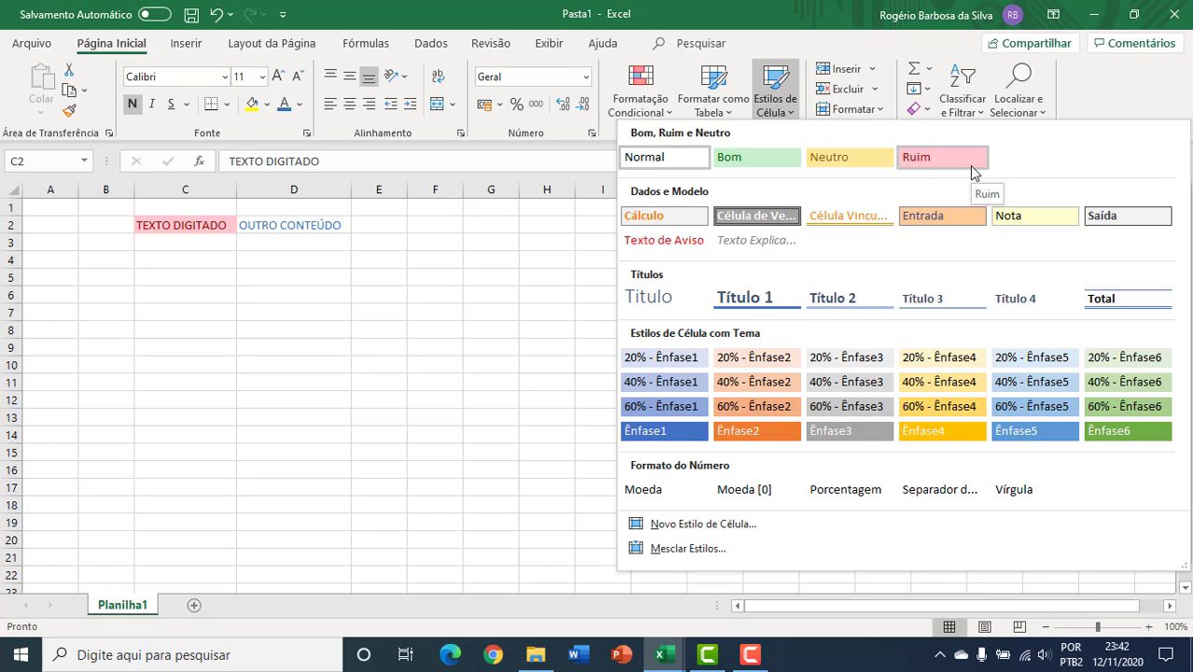
left_click(836, 158)
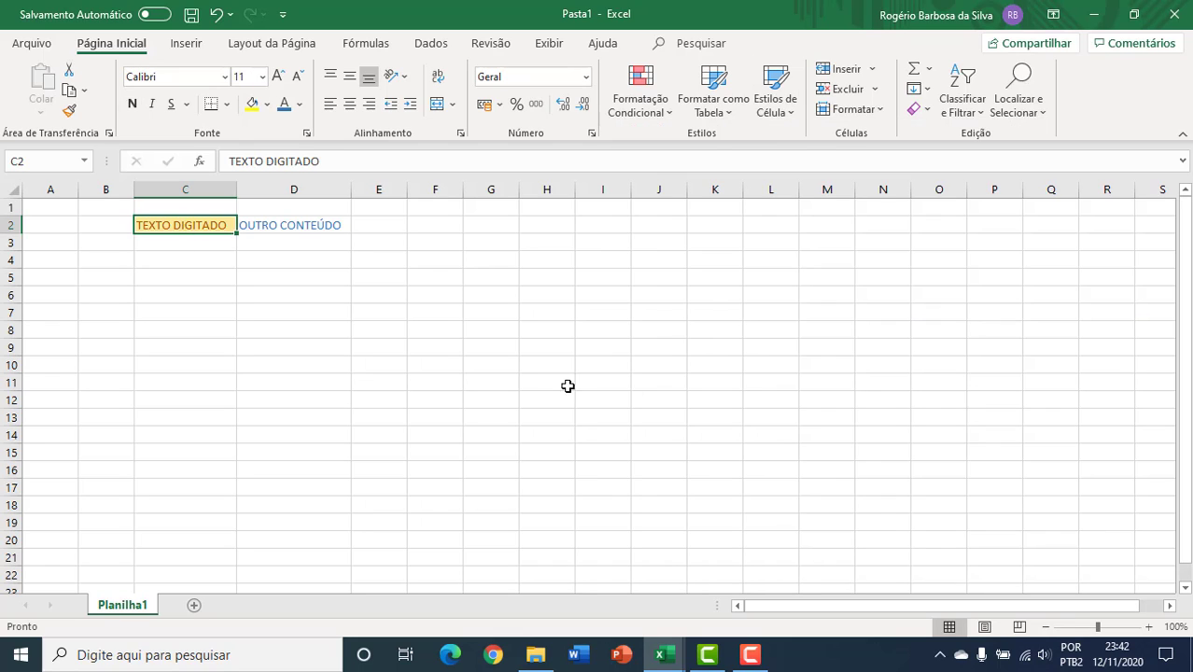
left_click(389, 324)
left_click(166, 226)
left_click(270, 315)
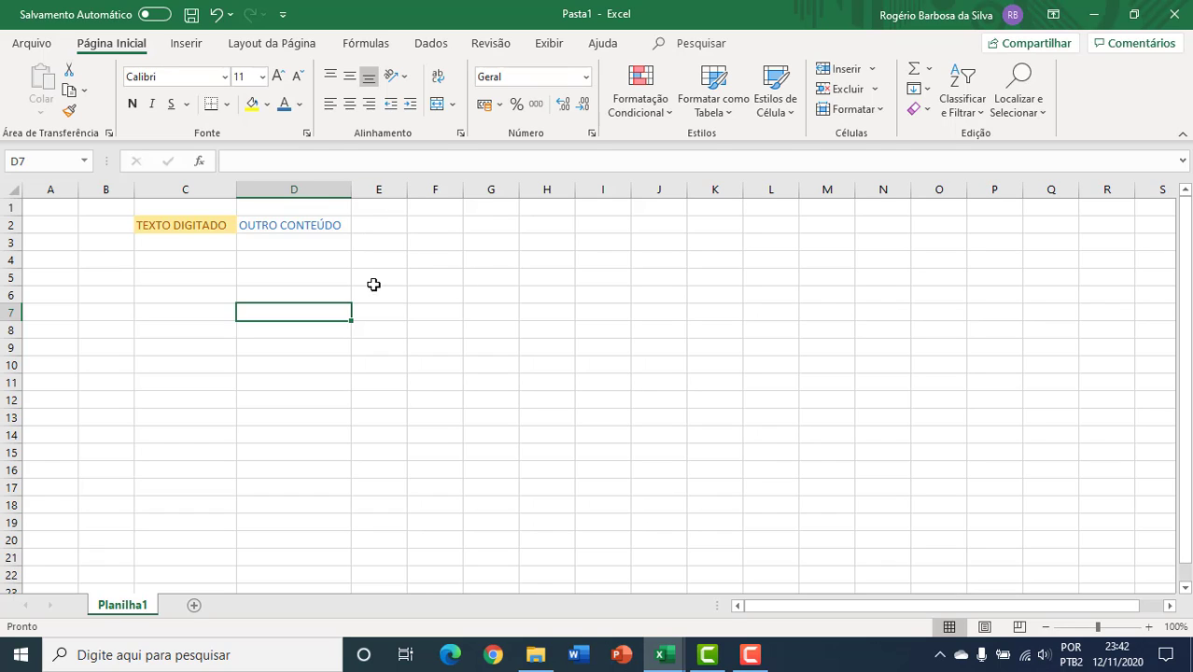
Enter the number 1 in cell E2, beside OUTRO CONTEÚDO
left_click(383, 228)
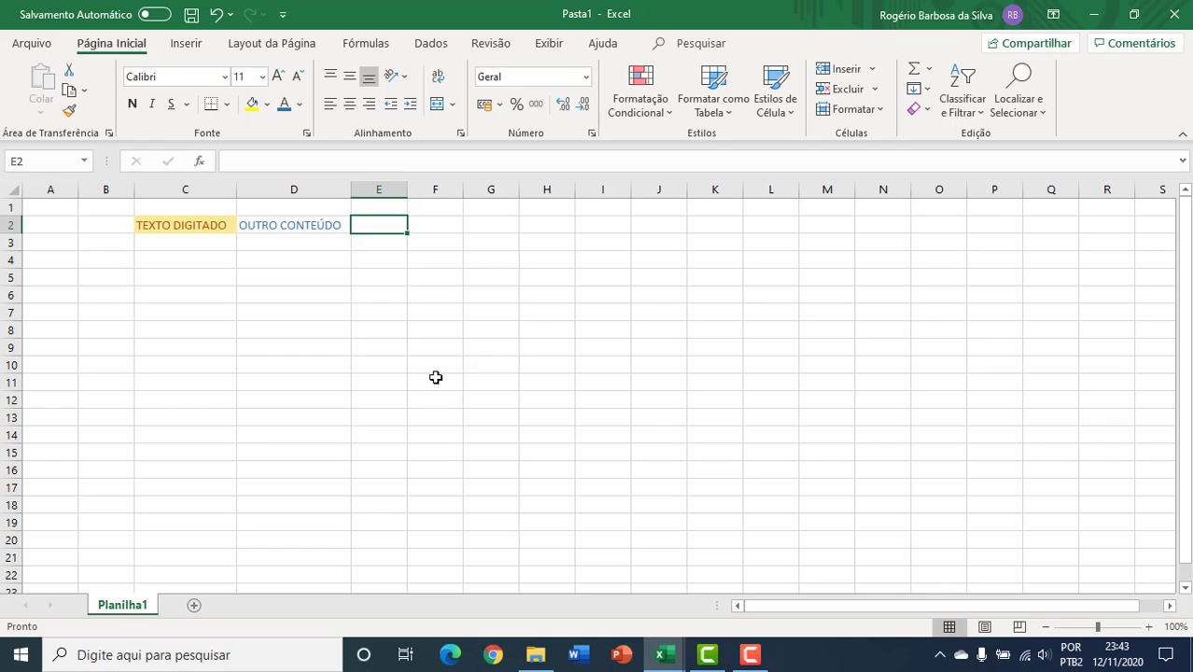
type("1")
key("Return")
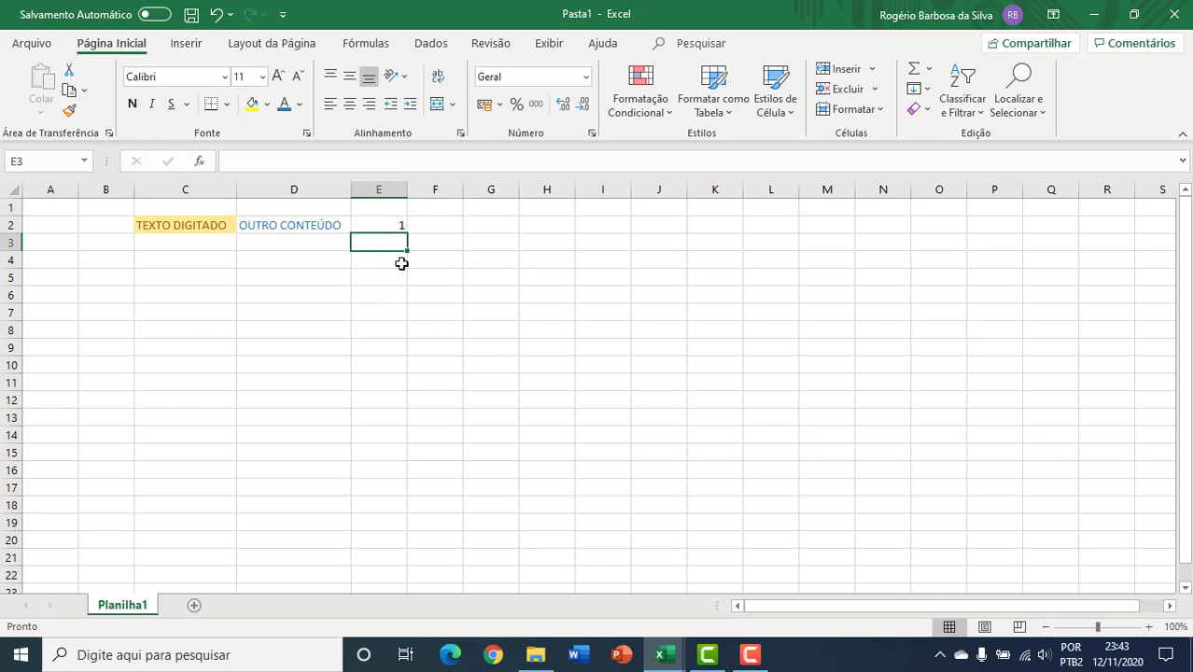
left_click(378, 225)
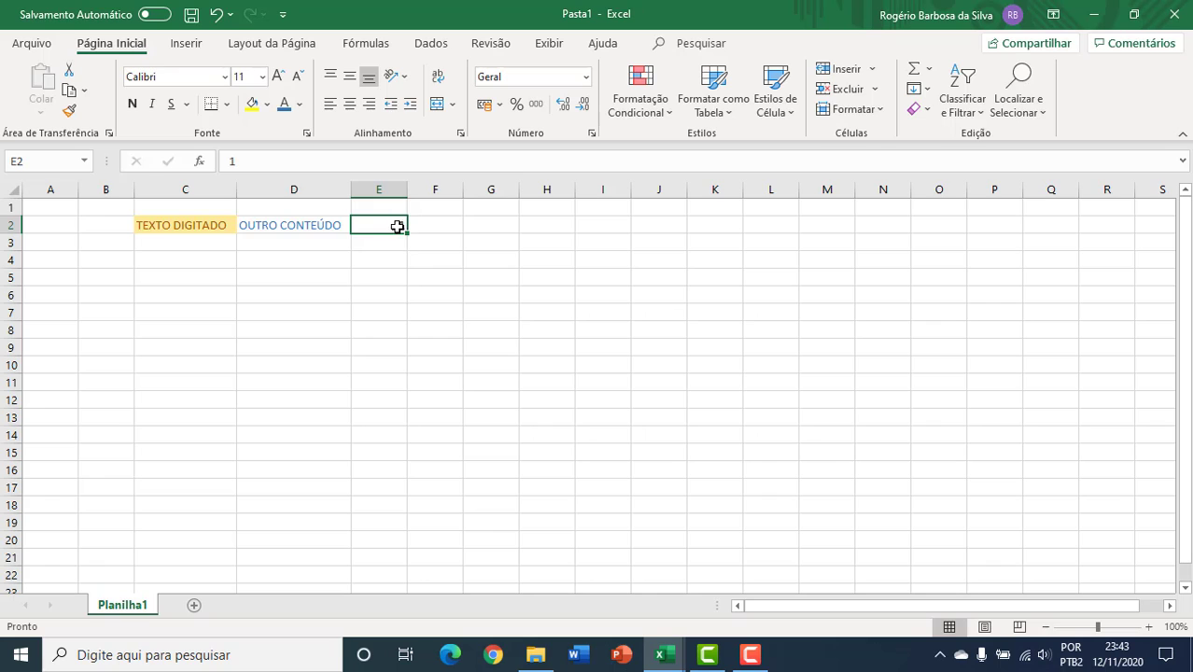
left_click(305, 226)
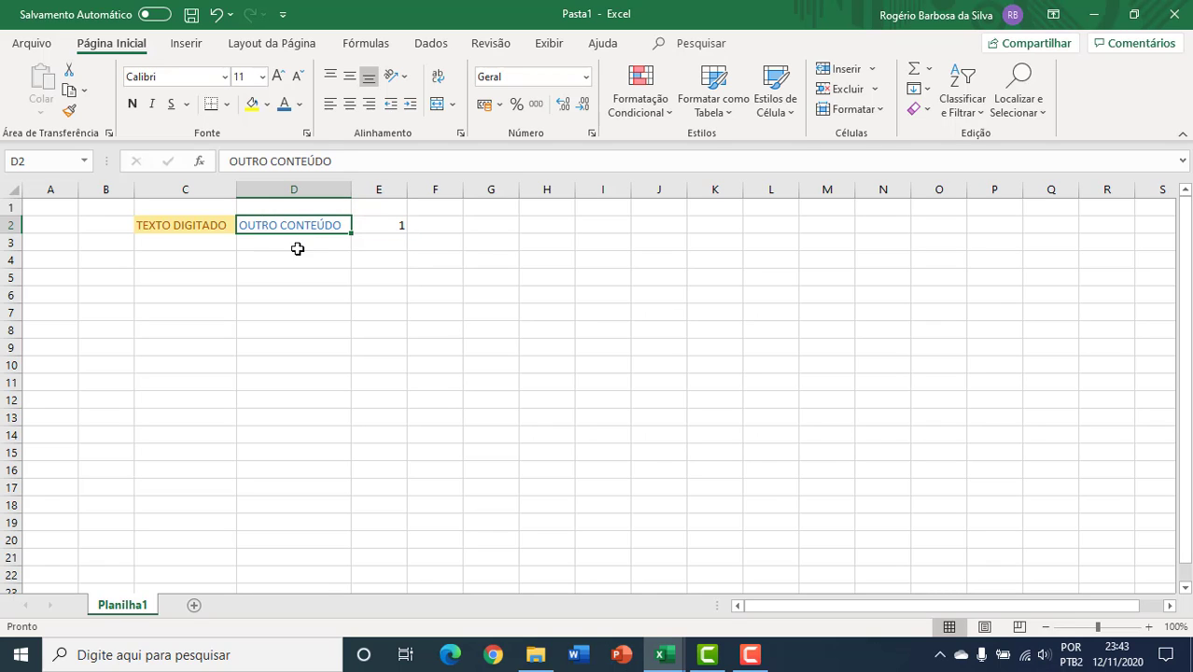
Enter the letter X in cell D4, below OUTRO CONTEÚDO
left_click(291, 264)
type("x")
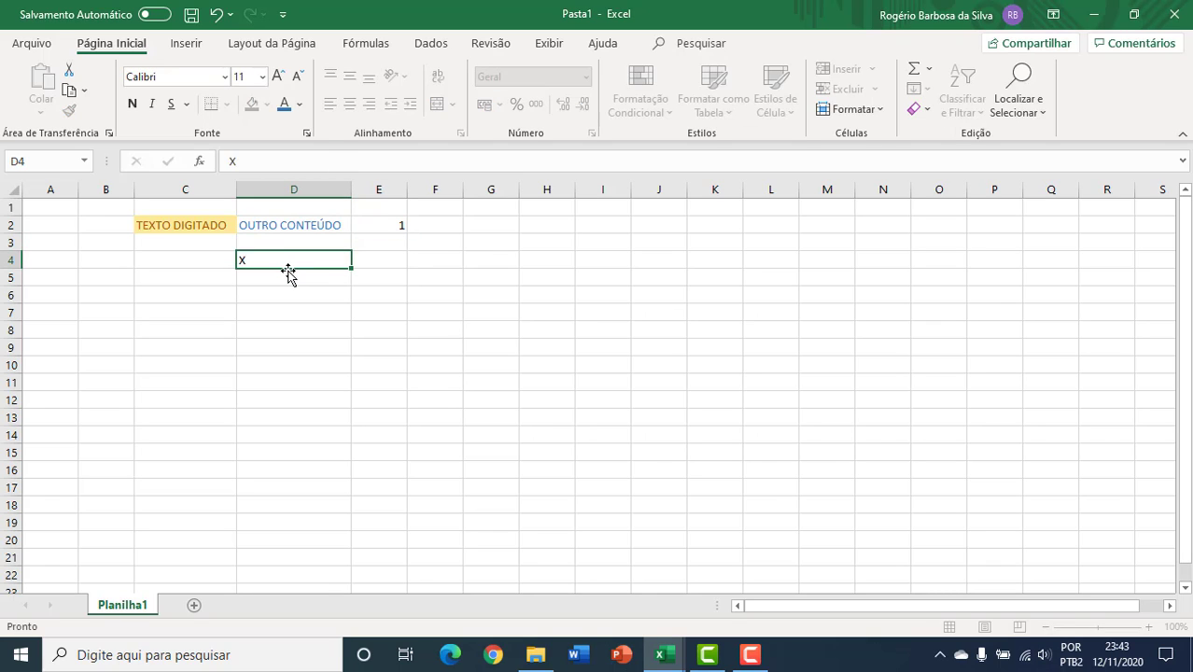
key("Return")
left_click(397, 226)
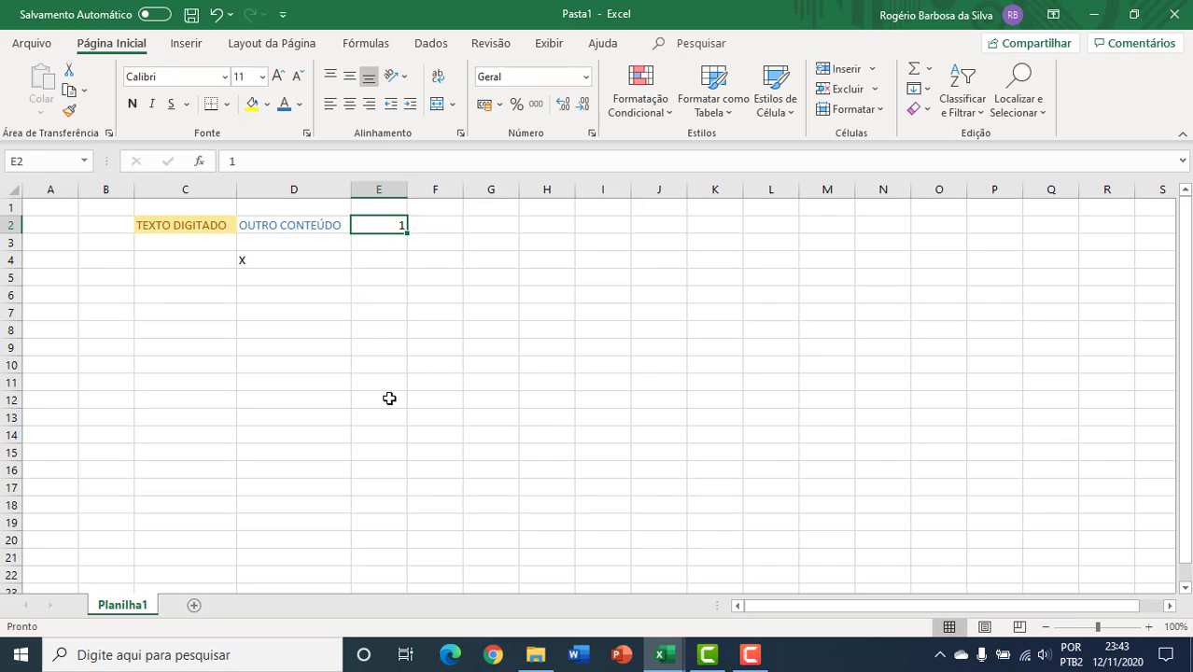
Enter the numbers 2, 3, 4, 5 and 6 one per cell in E3 to E7
left_click(386, 243)
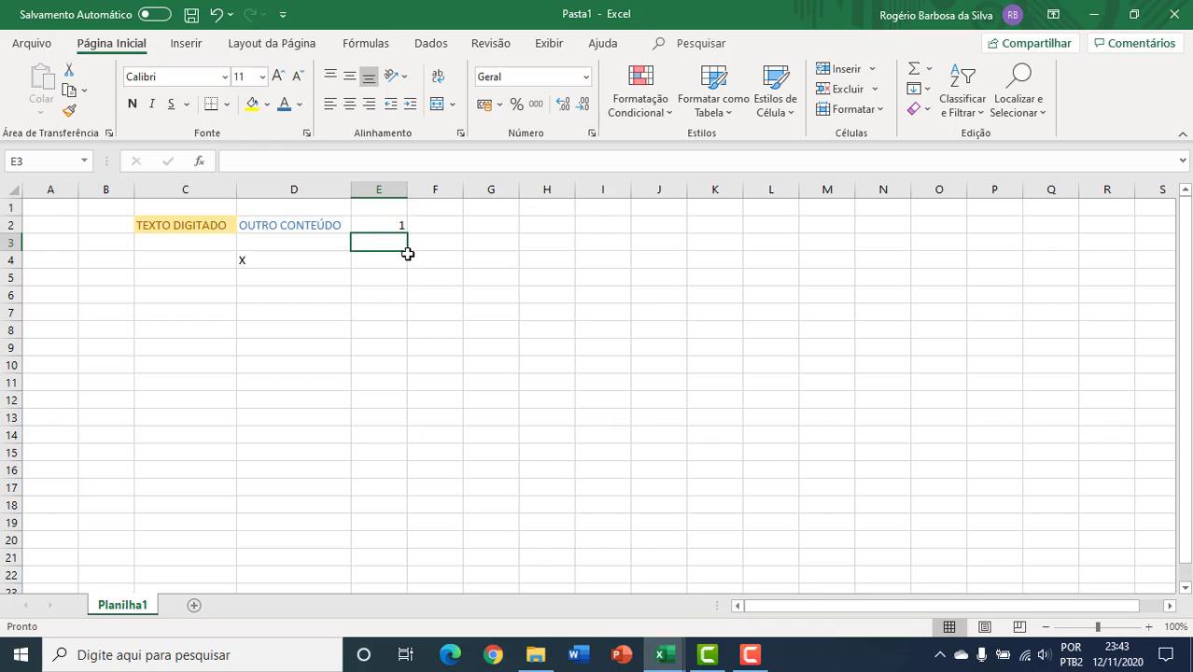
type("2")
key("Return")
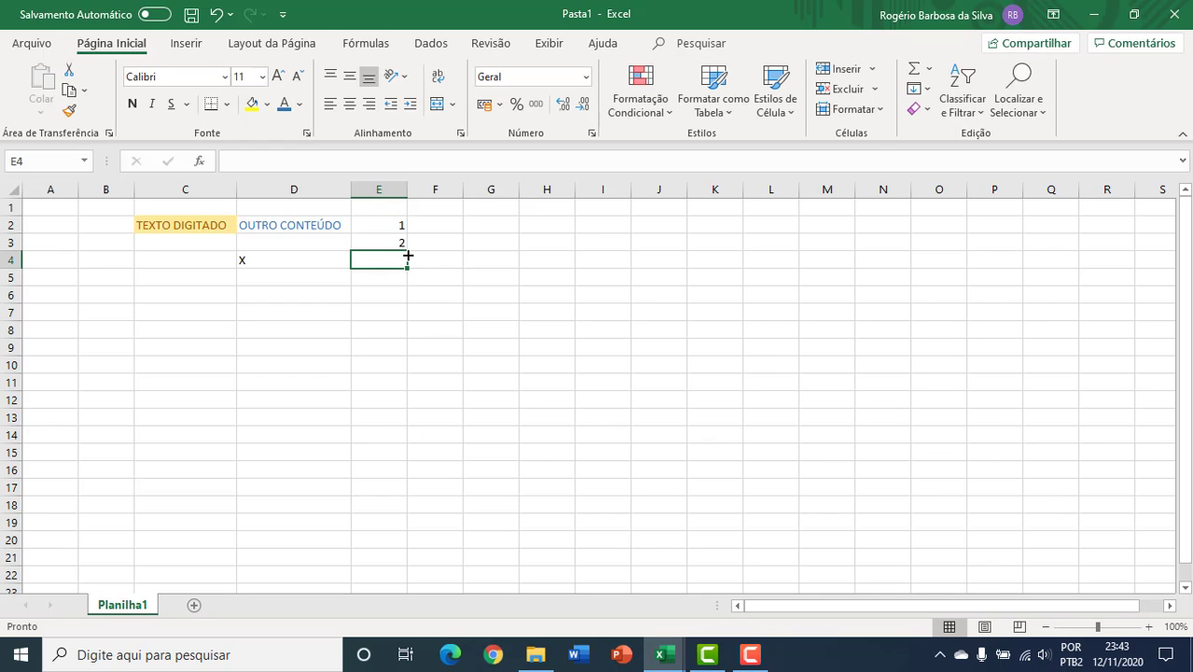
type("3")
key("Return")
type("4")
key("Return")
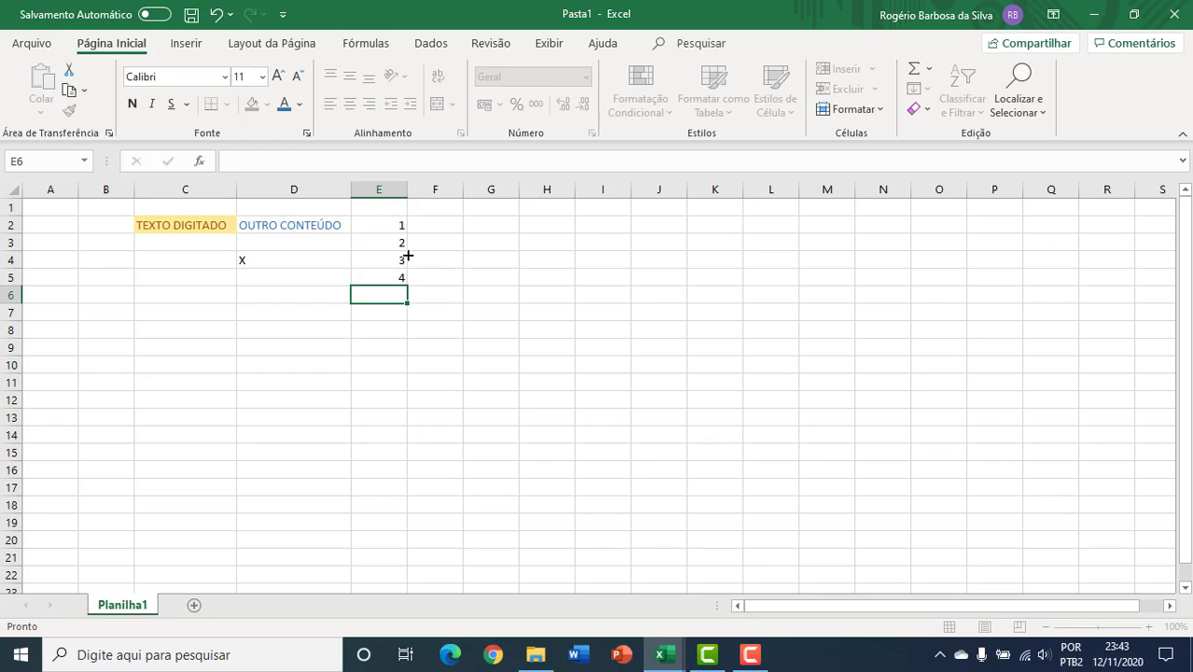
type("5")
key("Return")
type("6")
key("Return")
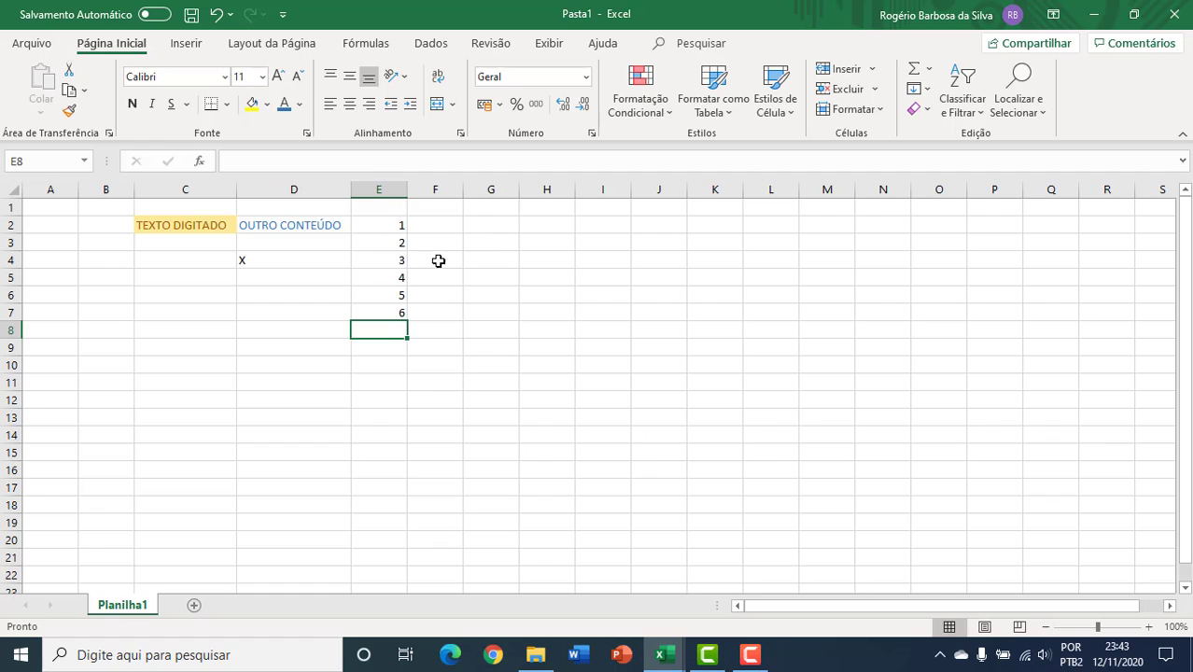
Clear the numbers in column E and re-enter only 1, 2 and 3 in cells E2 to E4
left_click_drag(396, 228, 407, 318)
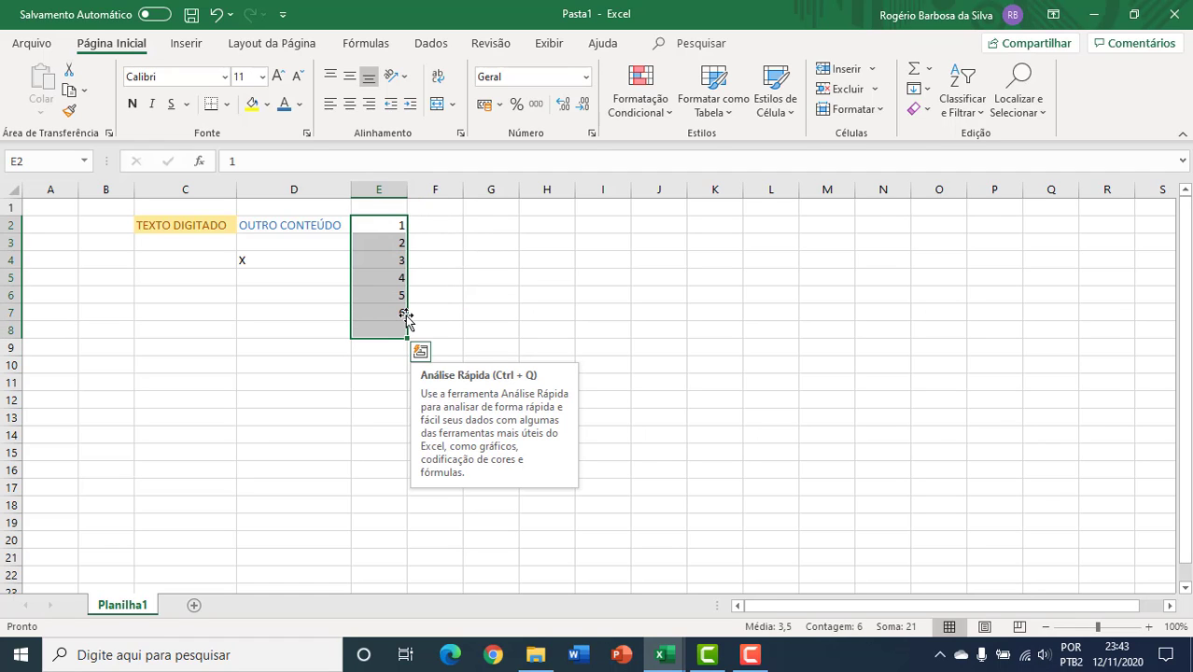
key("Delete")
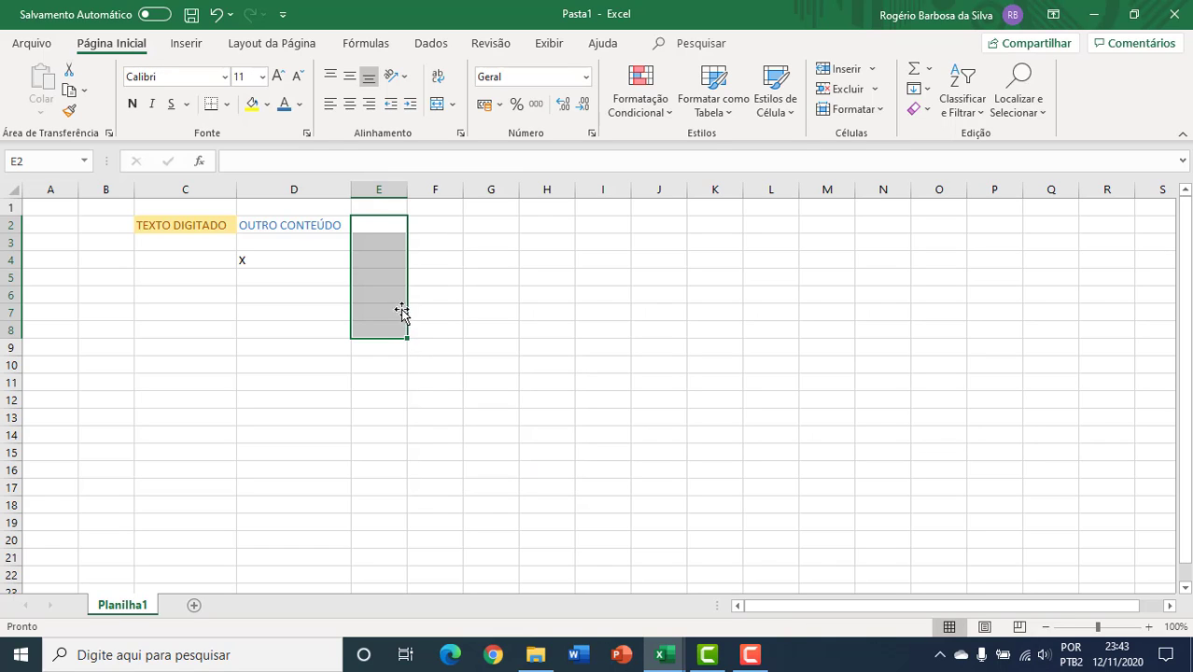
left_click(384, 221)
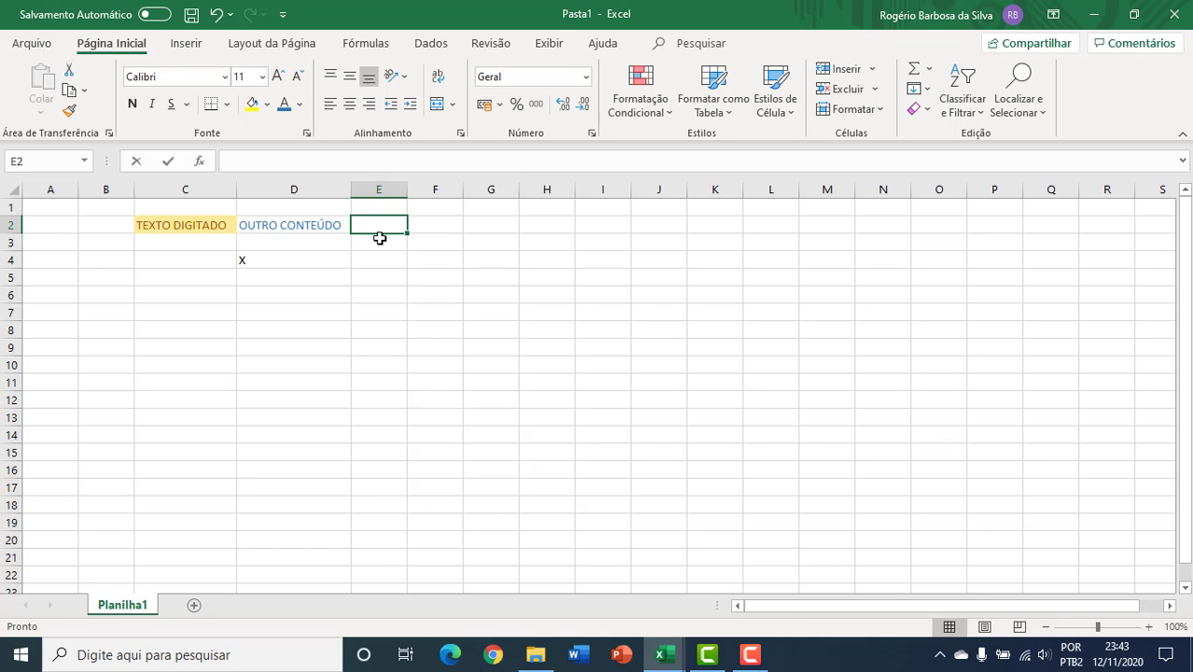
type("1")
key("Return")
type("2")
key("Return")
type("3")
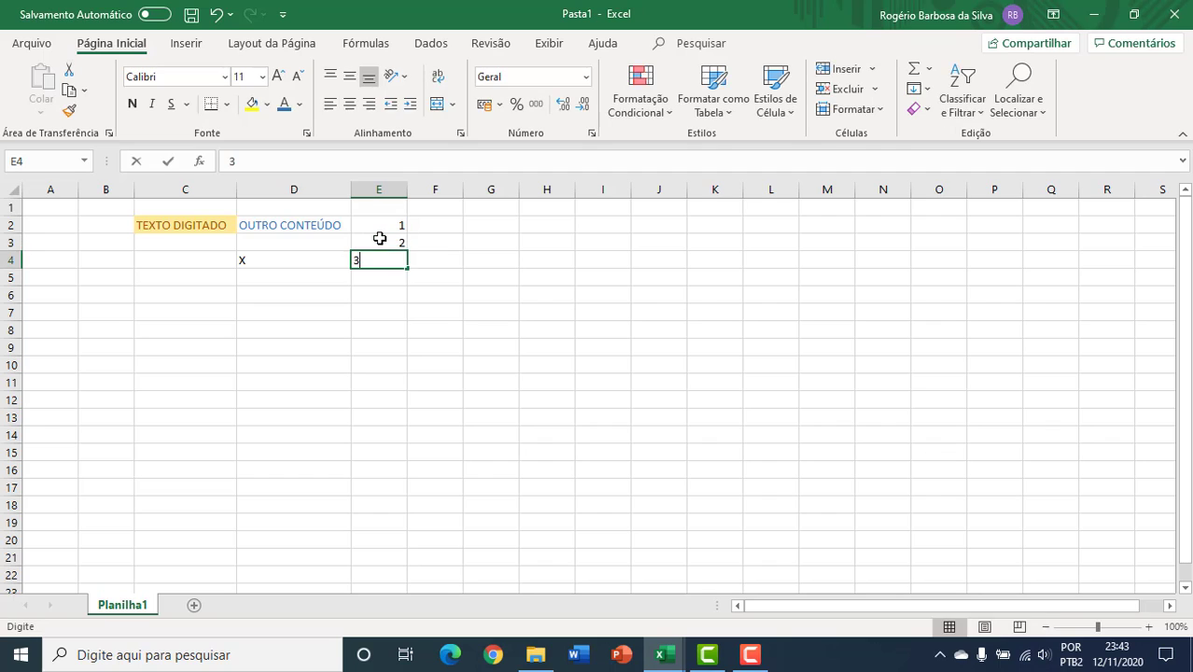
key("Return")
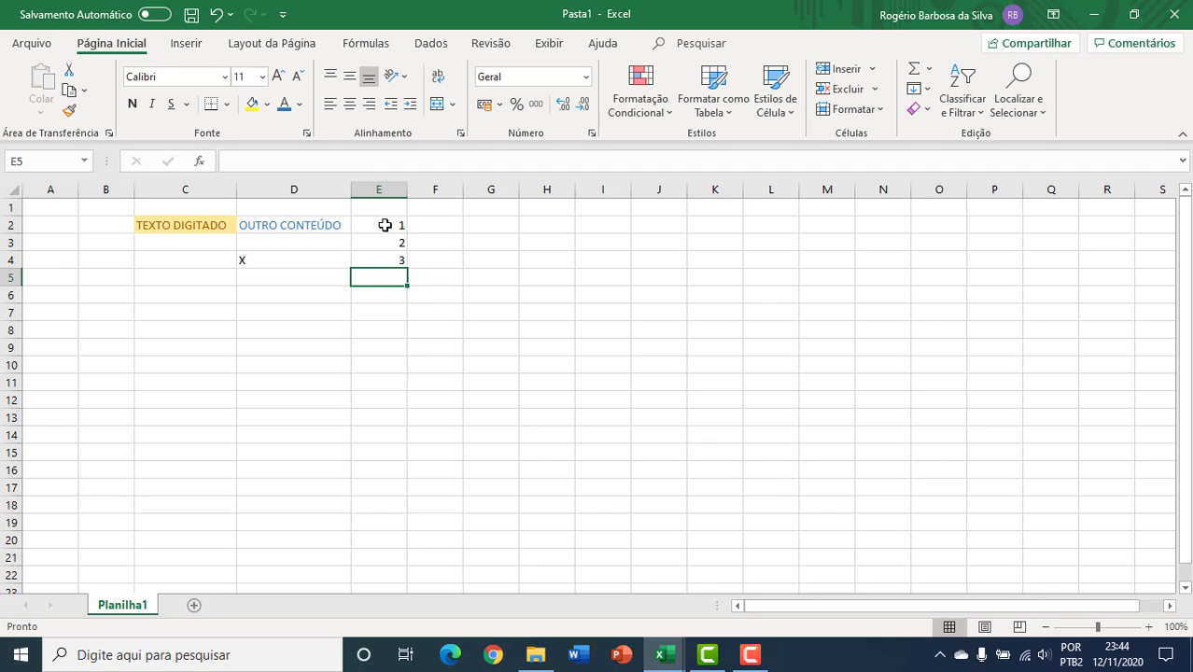
left_click_drag(385, 225, 382, 259)
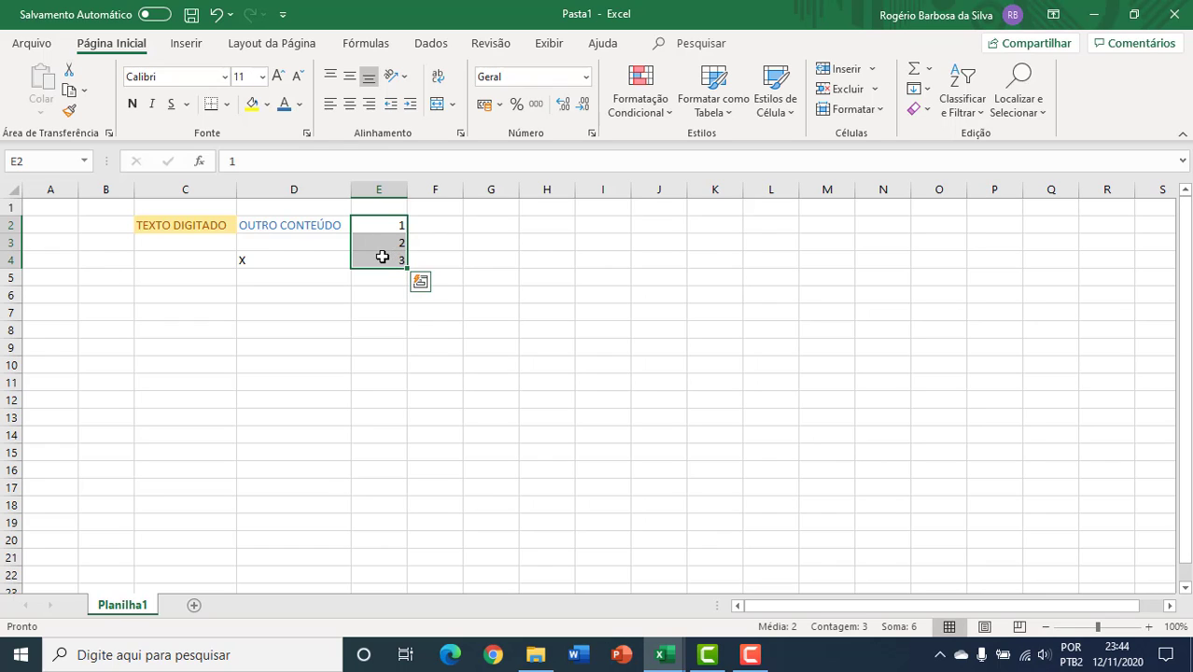
left_click_drag(382, 258, 378, 539)
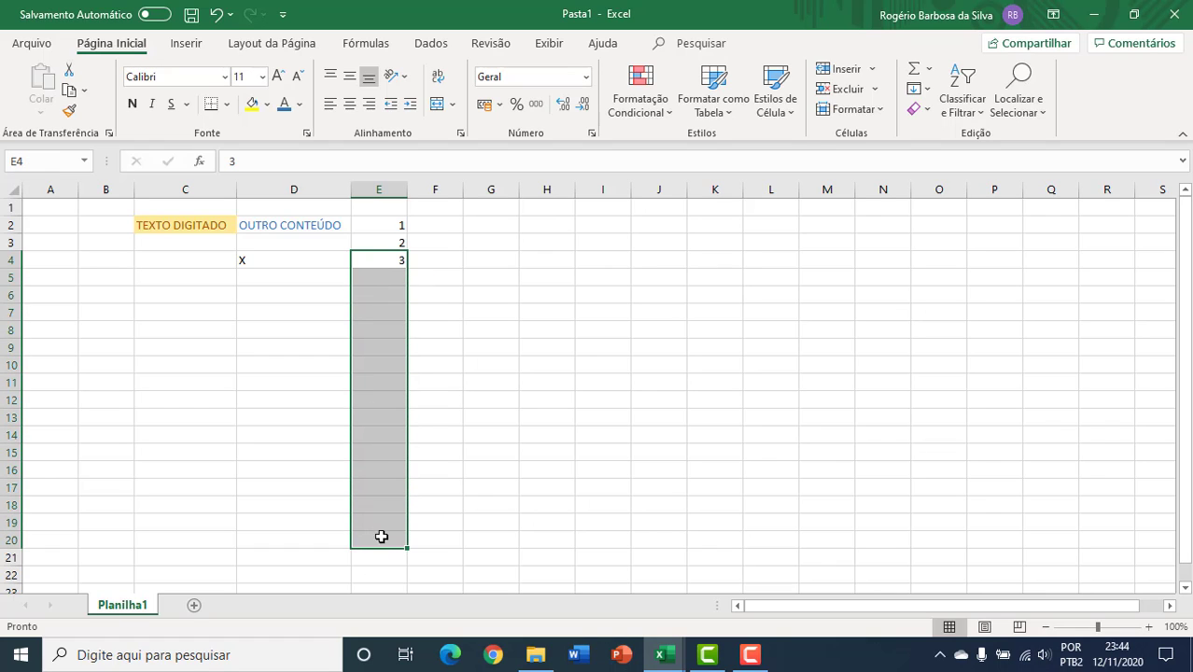
left_click_drag(373, 234, 377, 339)
left_click_drag(399, 462, 397, 528)
left_click(375, 230)
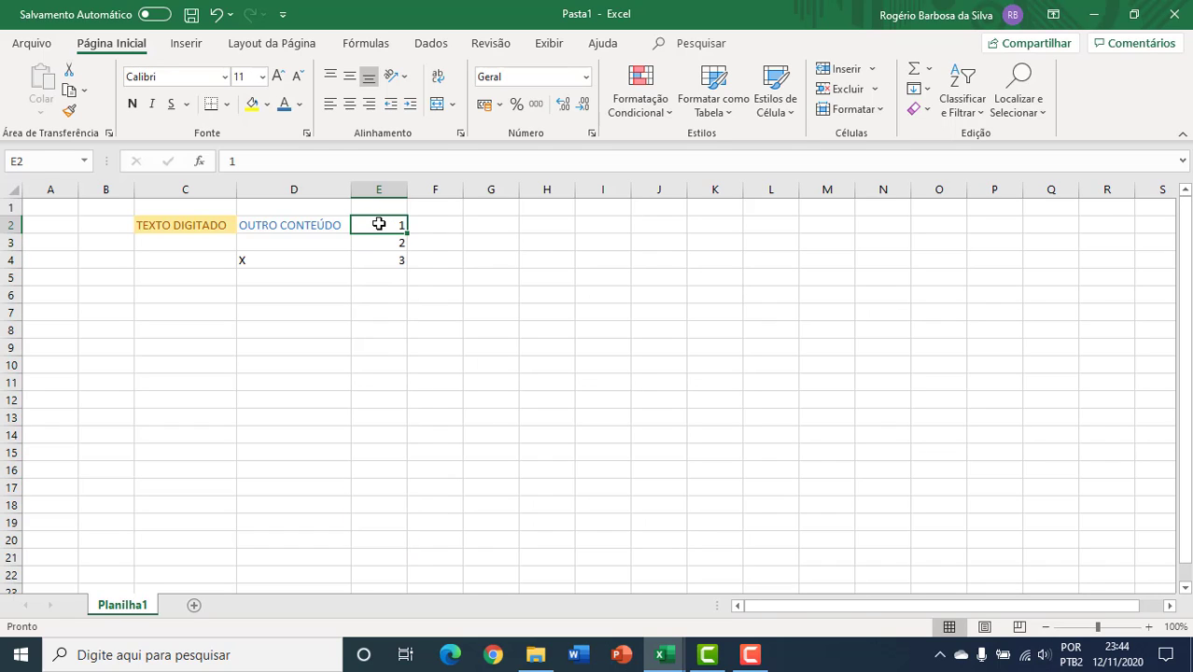
AutoFill the number series from cells E2:E4 down to cell E21
left_click_drag(378, 226, 378, 260)
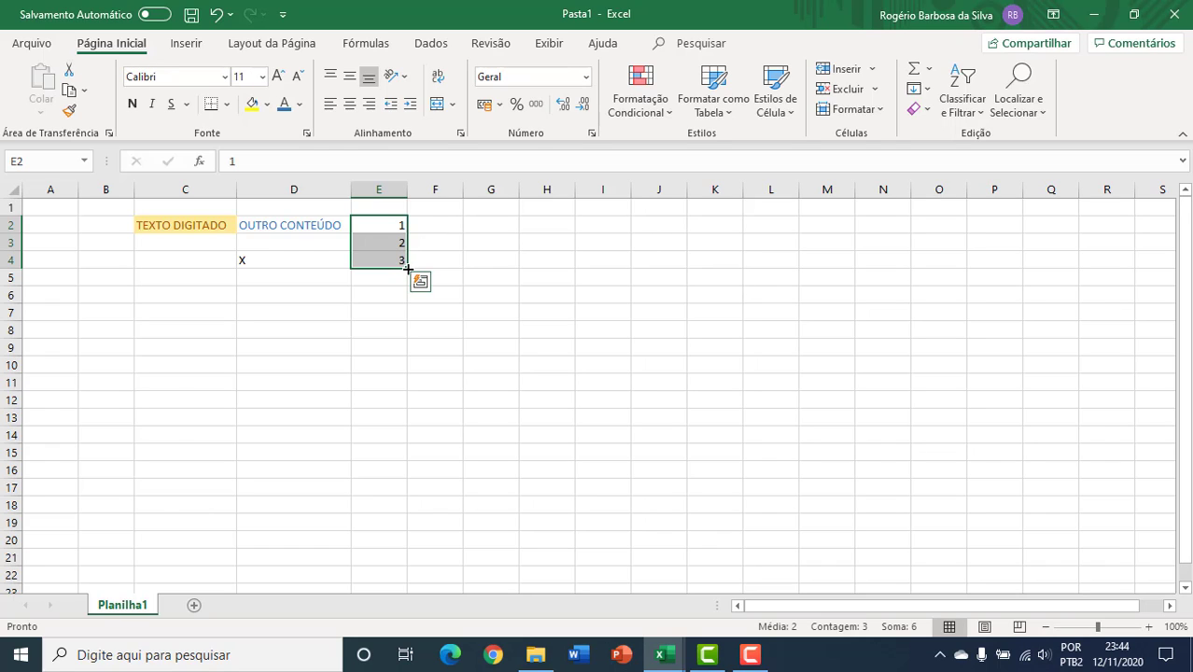
left_click_drag(407, 269, 408, 565)
left_click(374, 263)
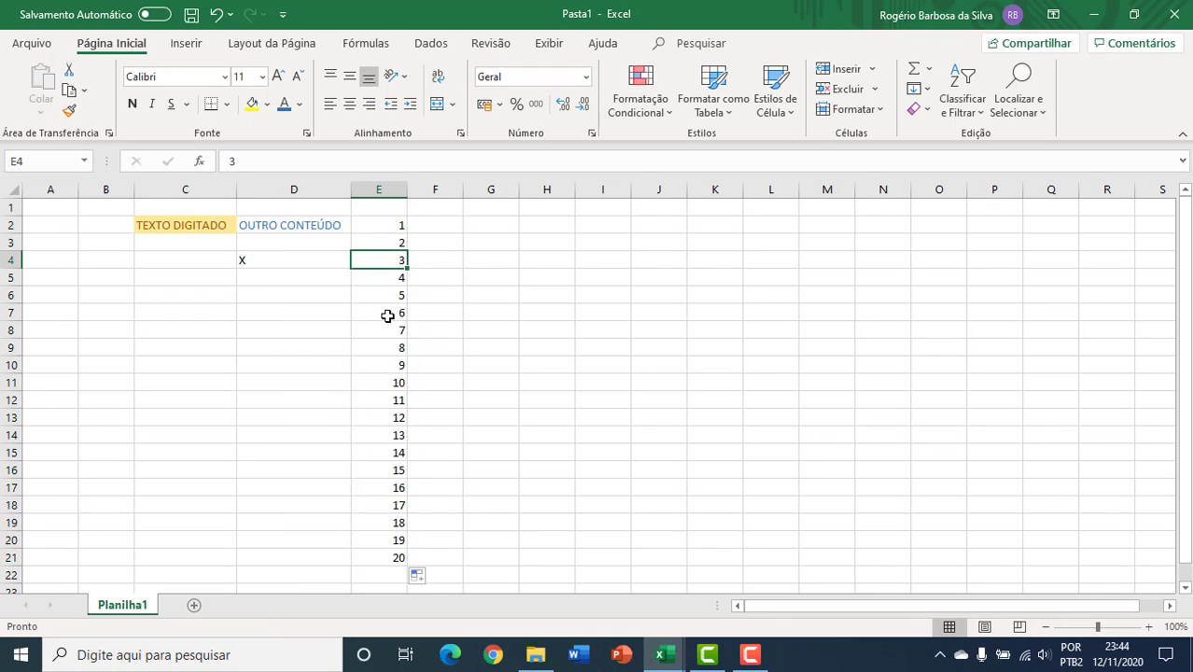
Examine the filled numbers in column E cell by cell, from E2 down to E13
left_click(378, 230)
left_click(377, 244)
left_click(376, 261)
left_click(379, 279)
left_click(381, 295)
left_click(380, 315)
left_click(382, 332)
left_click(384, 348)
left_click(386, 366)
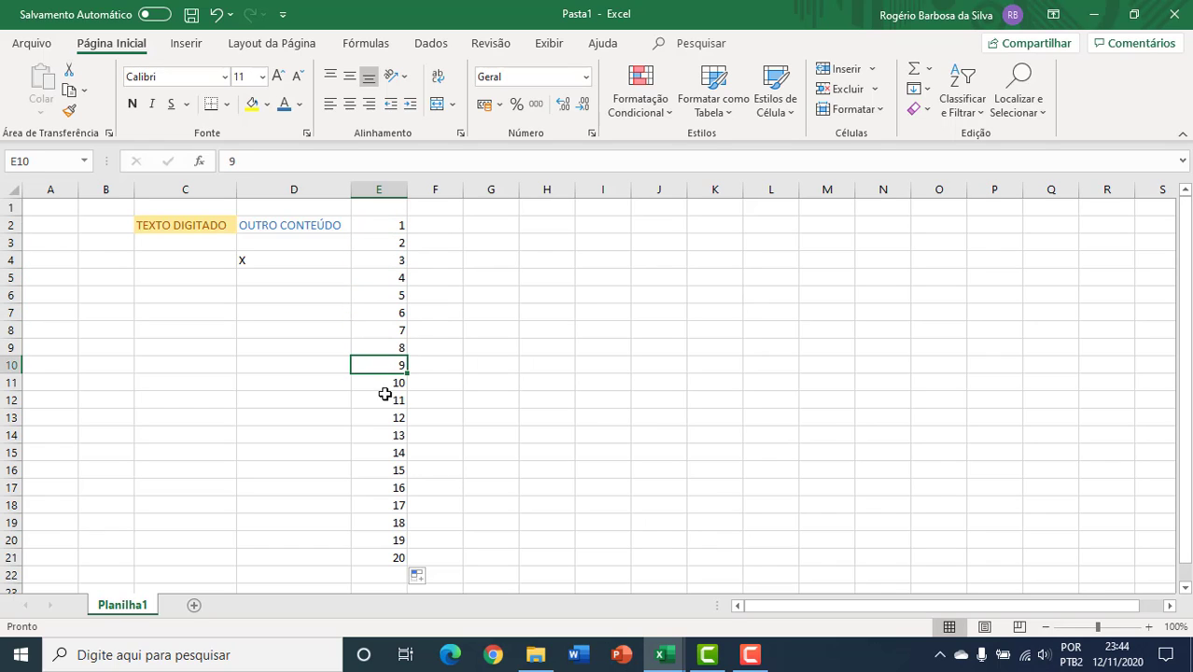
left_click(385, 384)
left_click(382, 401)
left_click(378, 420)
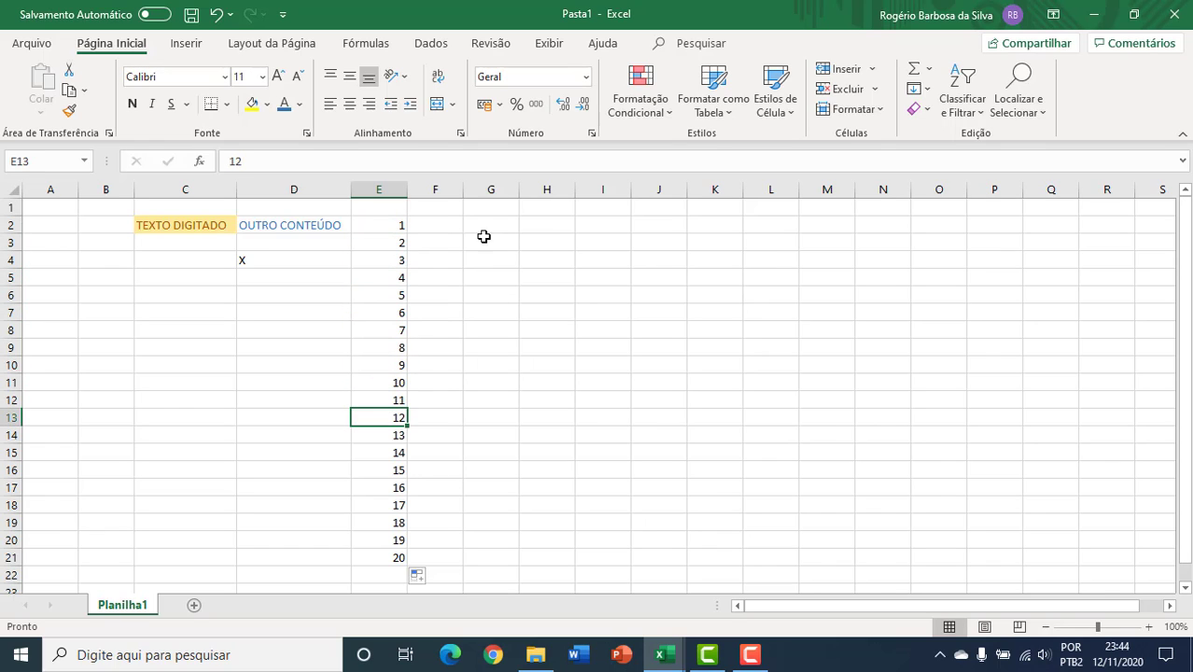
Enter the letters A, B, C, D and E one per cell in G2 to G6
left_click(437, 225)
left_click(504, 227)
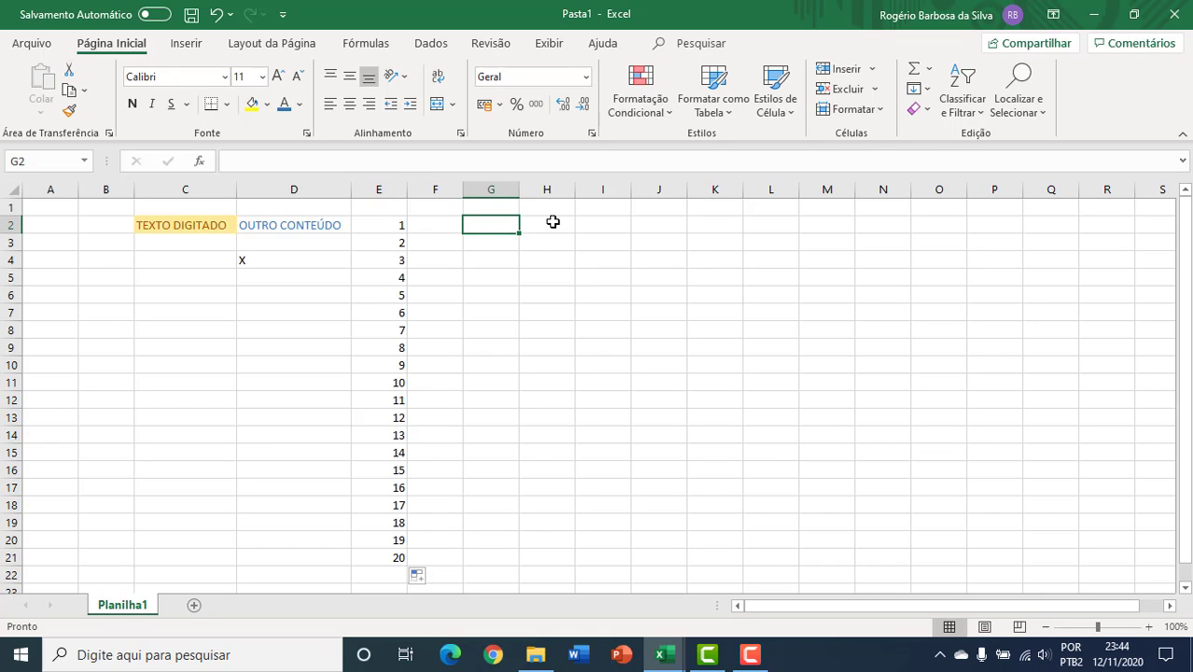
type("A")
key("Return")
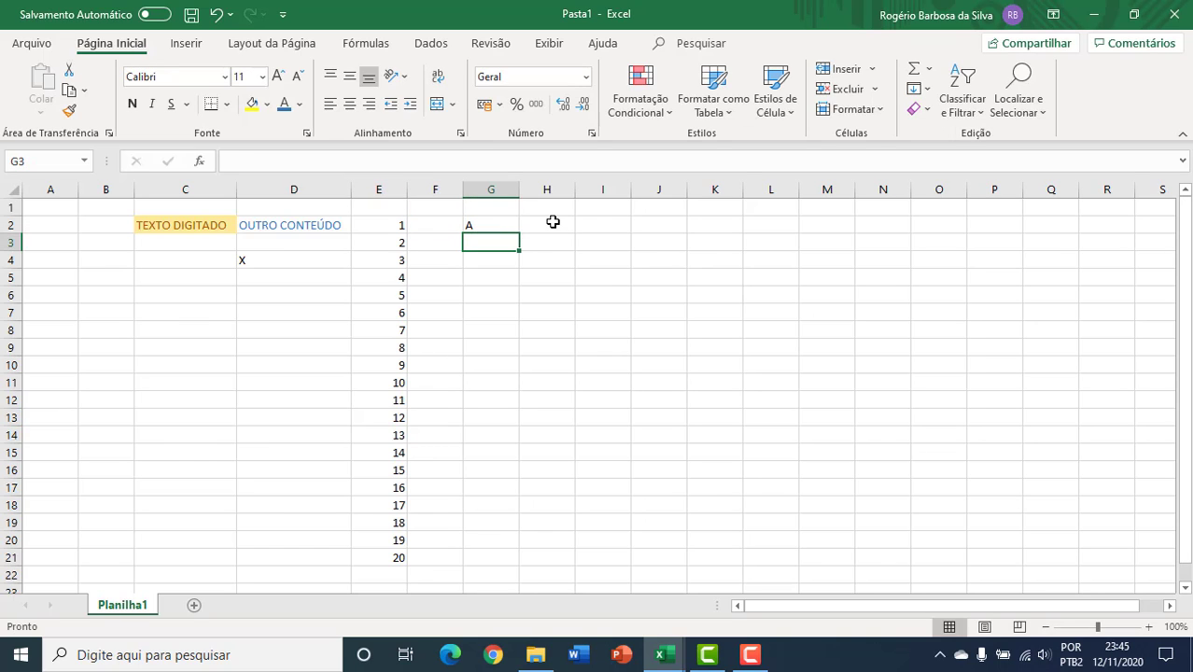
type("B")
key("Return")
type("C")
key("Return")
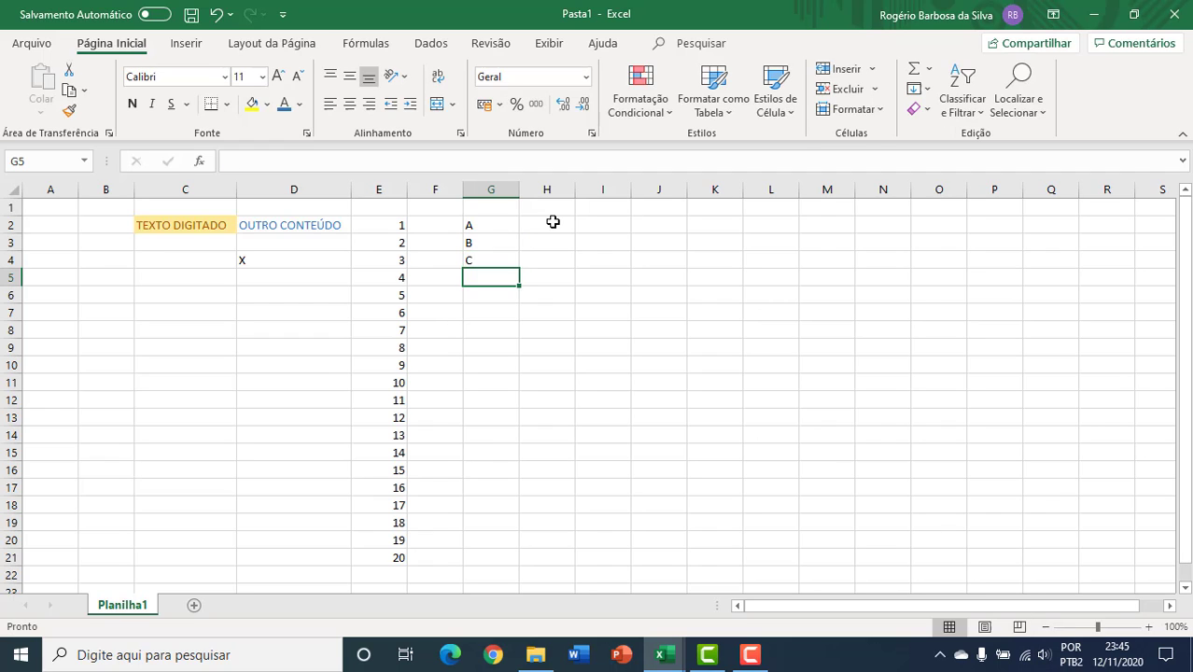
type("D")
key("Return")
type("E")
key("Return")
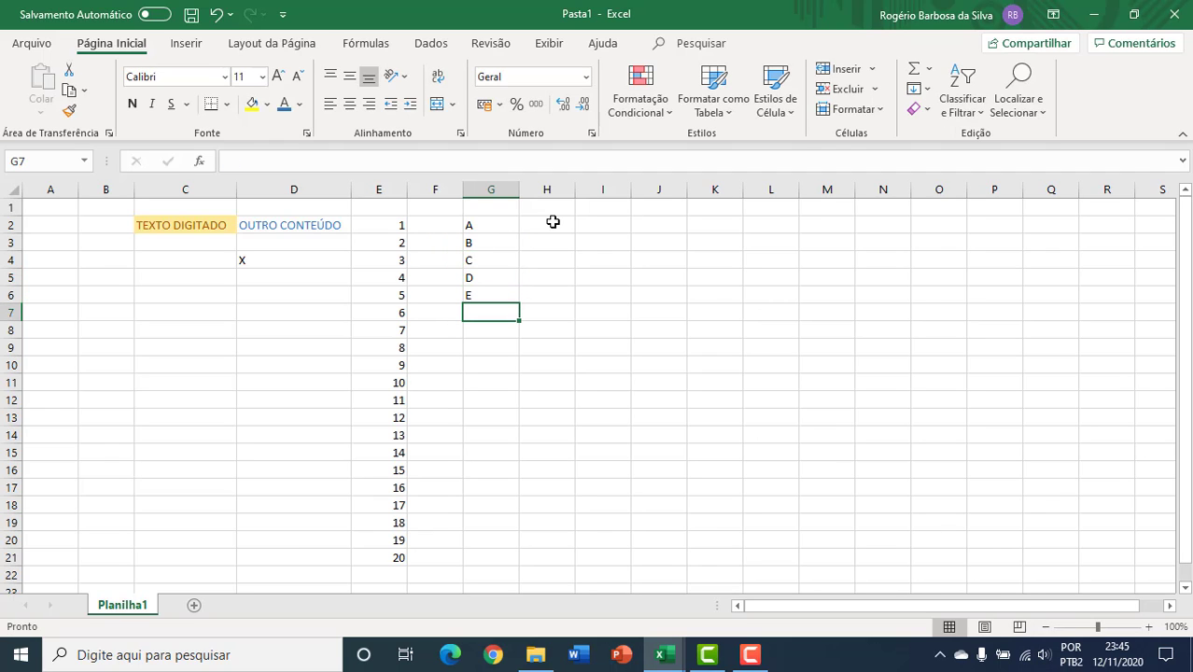
AutoFill the letters from cells G2:G6 down to cell G21
left_click_drag(490, 226, 500, 295)
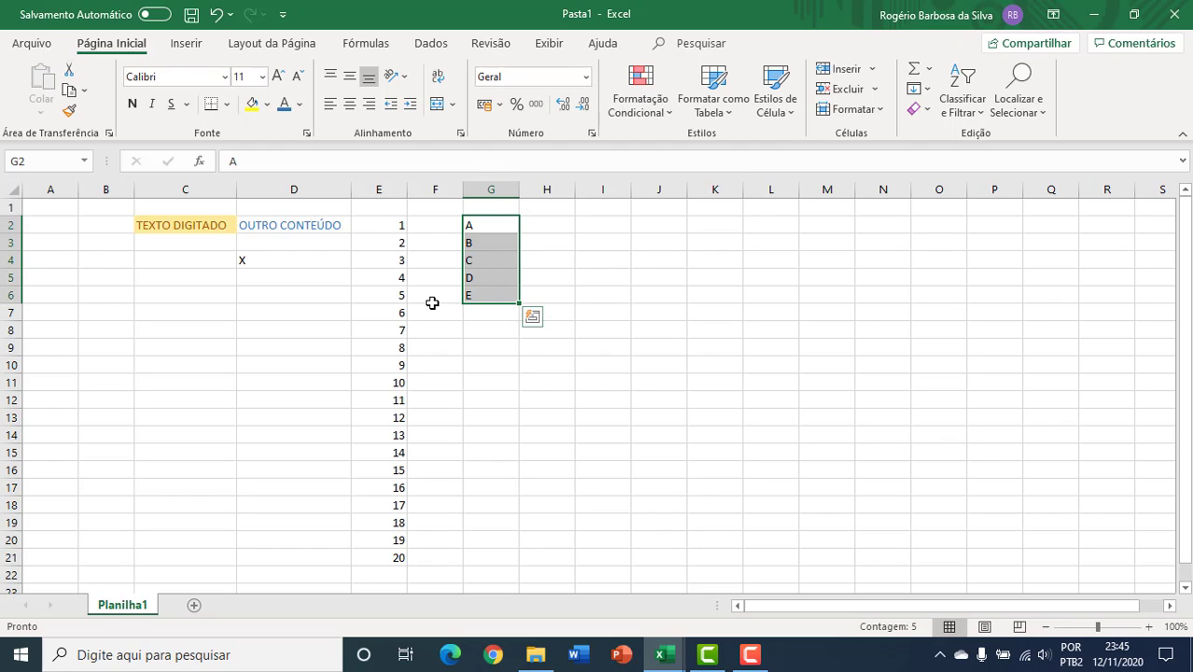
left_click_drag(520, 304, 521, 564)
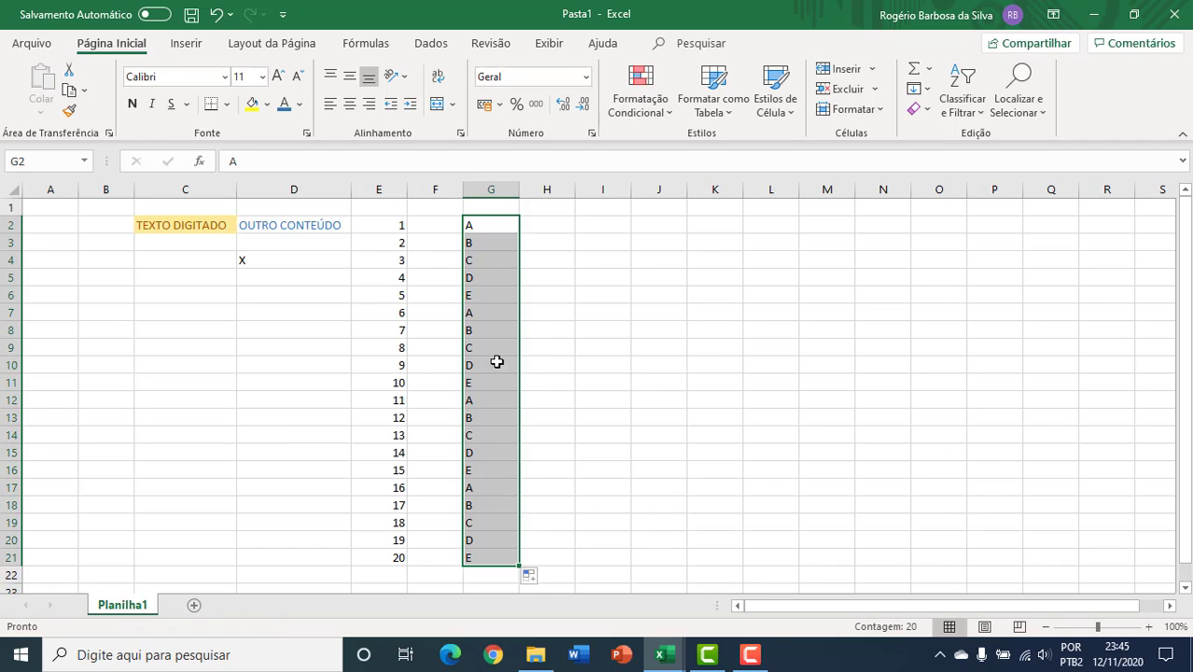
left_click(478, 233)
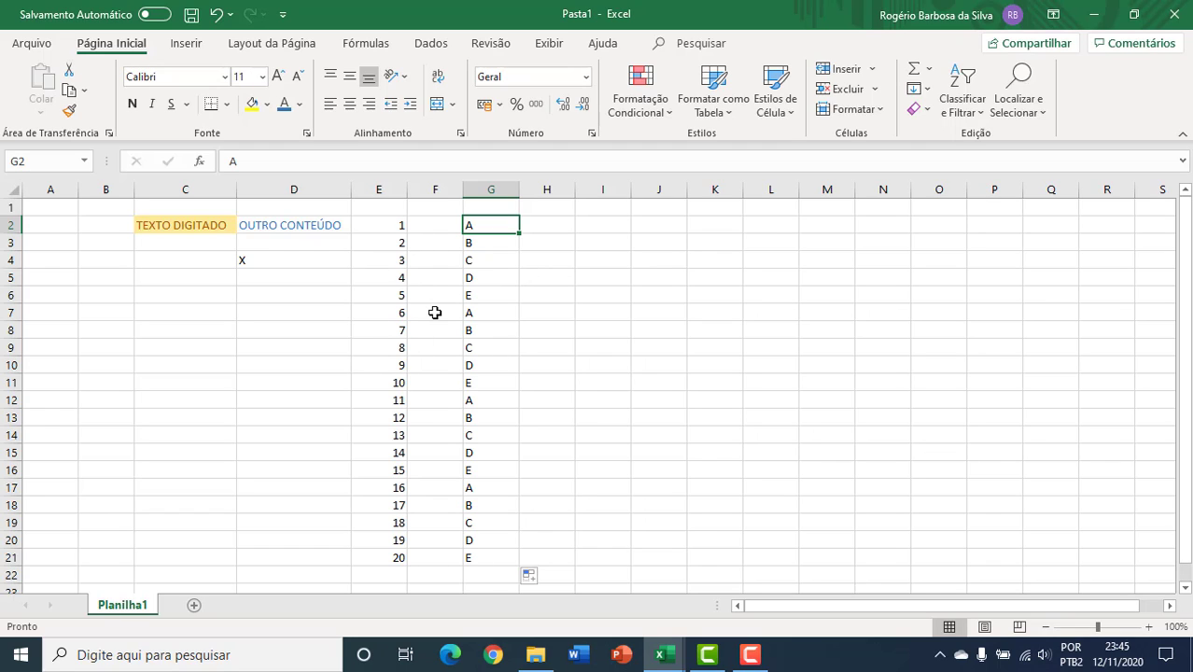
Enter the month names JANEIRO in cell H2 and FEVEREIRO in cell H3
left_click(557, 222)
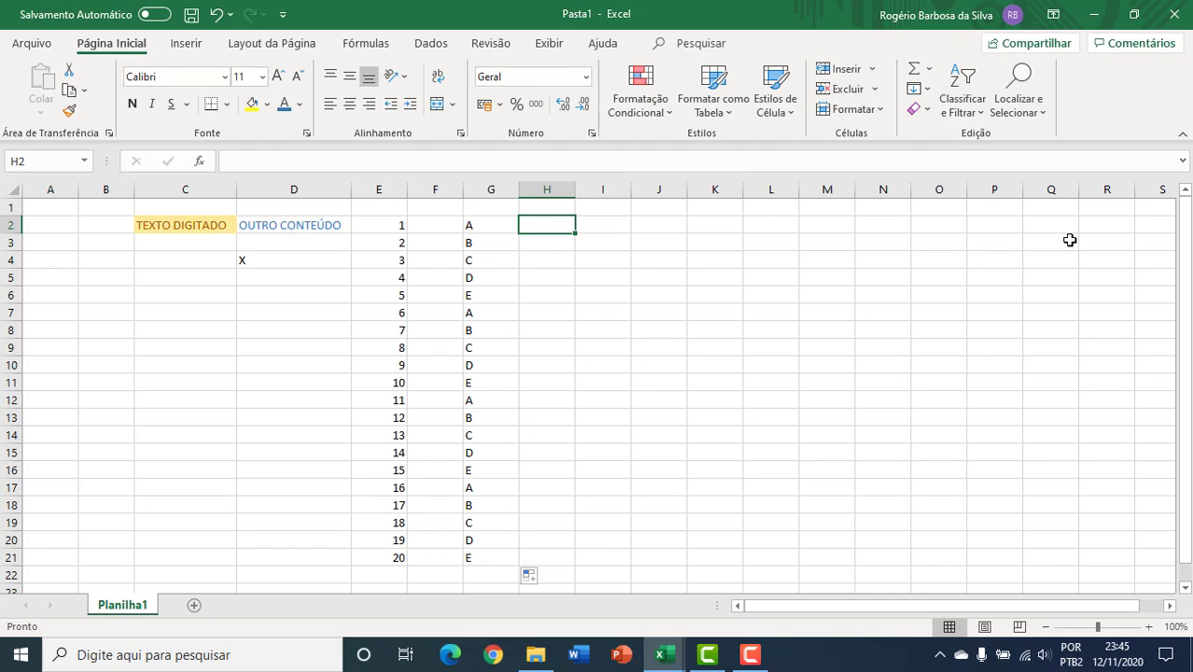
type("JANE")
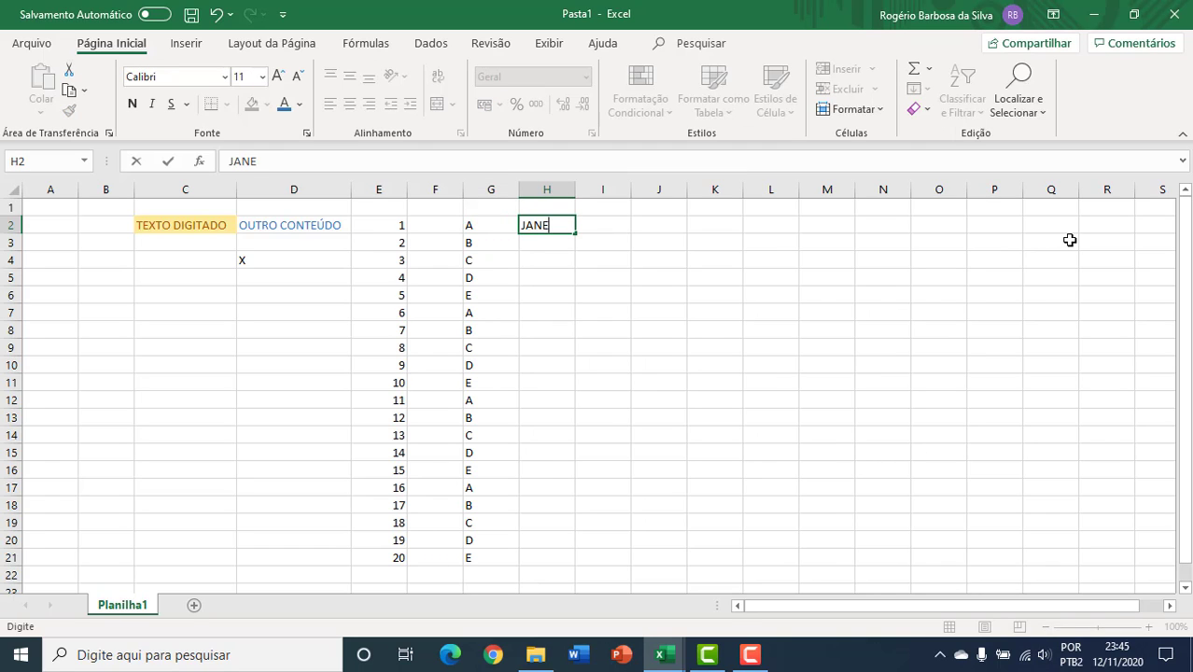
type("IRO")
key("Return")
type("F")
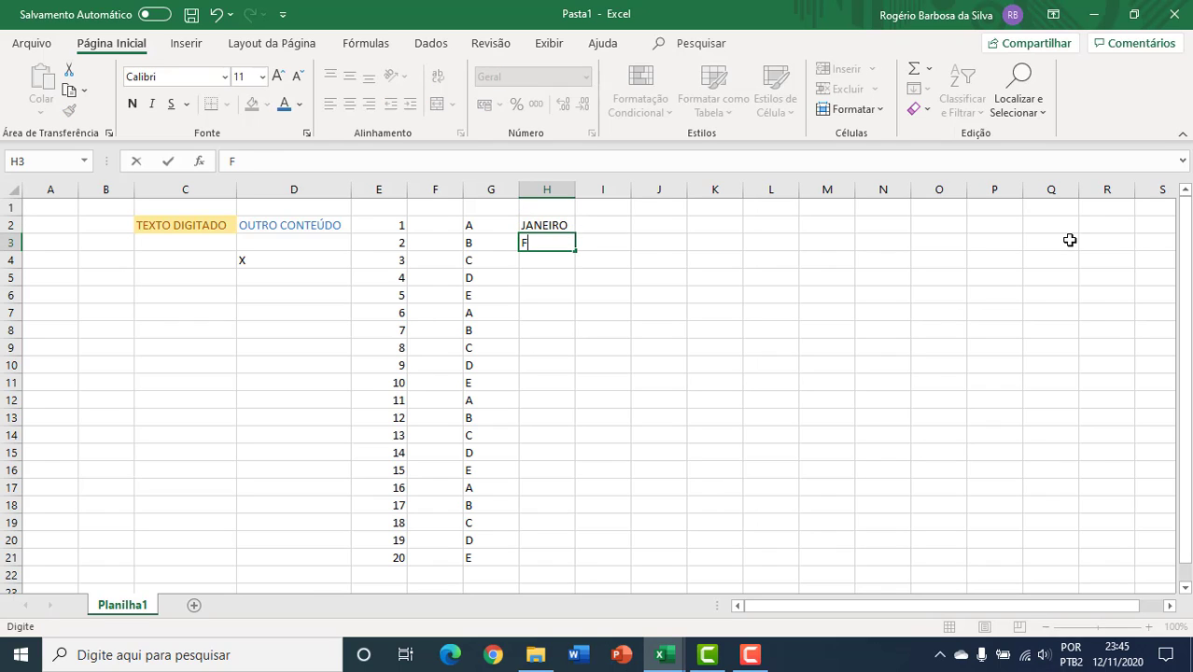
type("EVEREIRO")
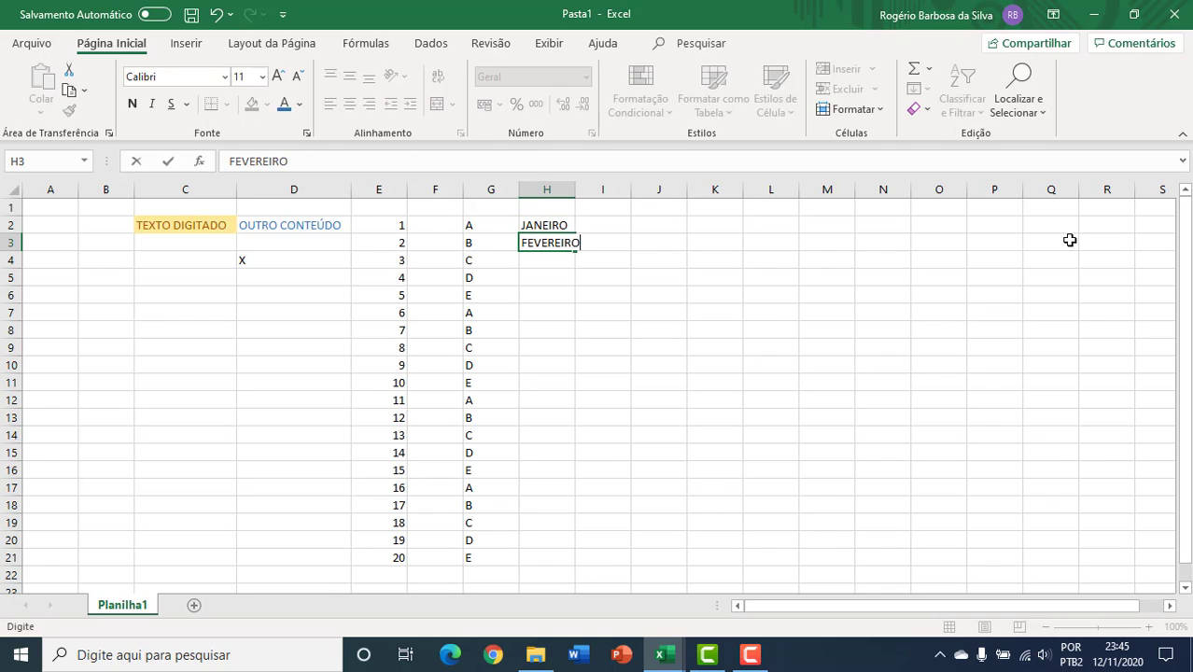
key("Return")
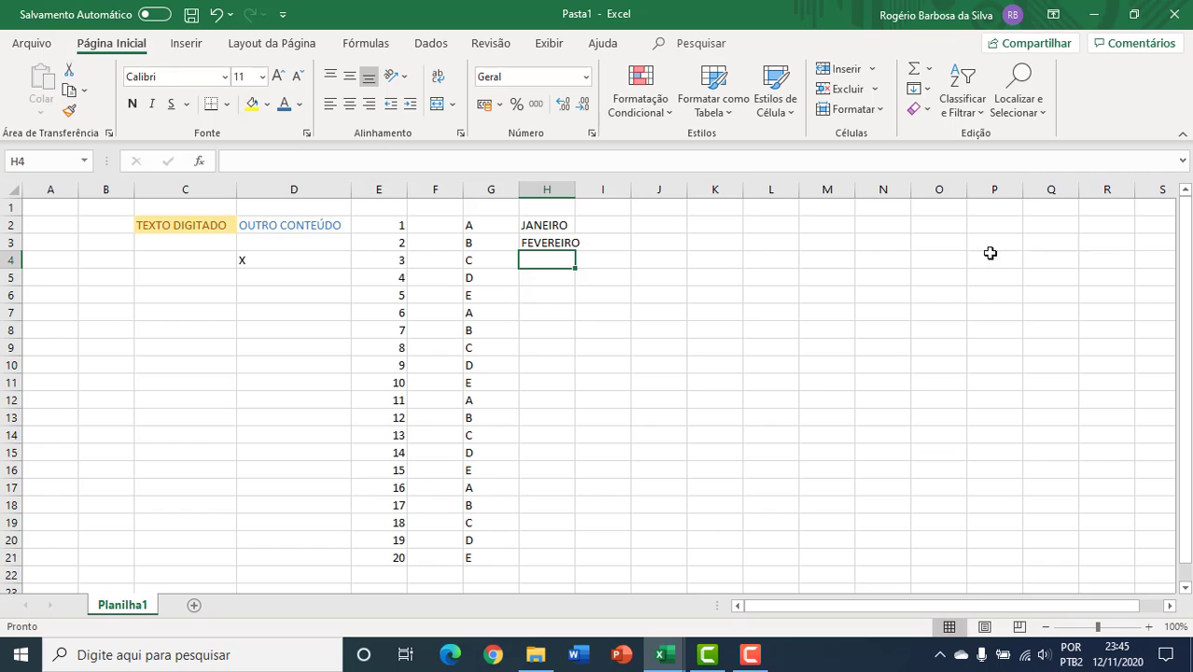
AutoFill the month series from cells H2:H3 down to cell H13 and widen column H to fit the names
left_click(551, 225)
left_click_drag(551, 225, 570, 423)
left_click(739, 402)
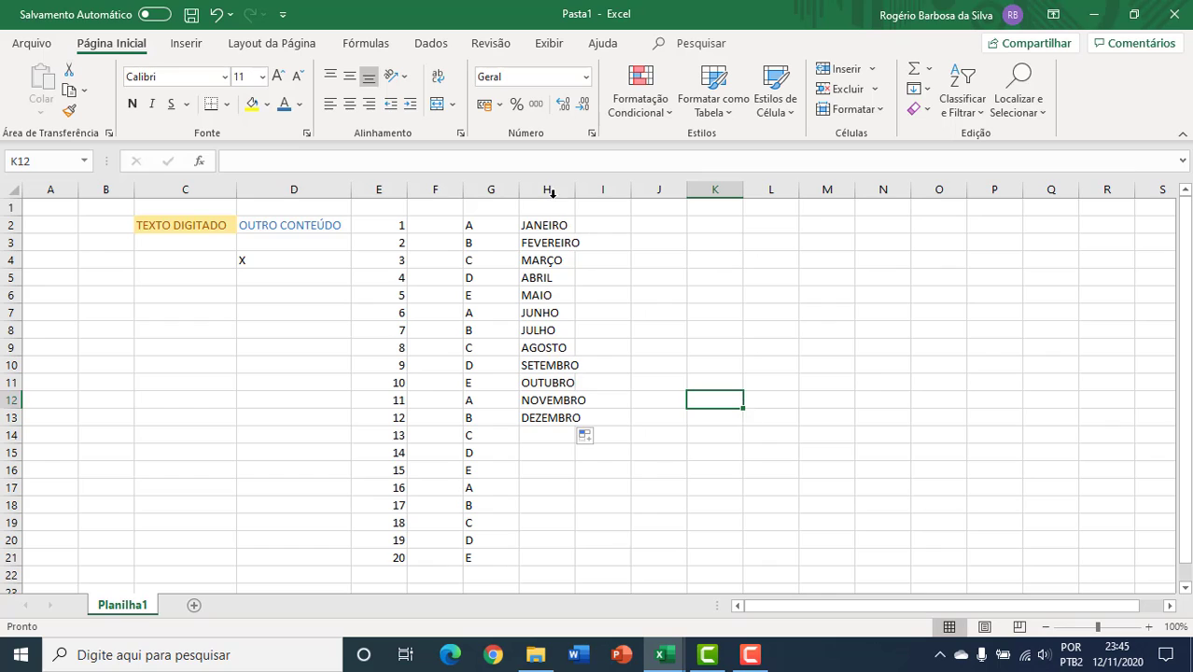
left_click_drag(577, 192, 594, 193)
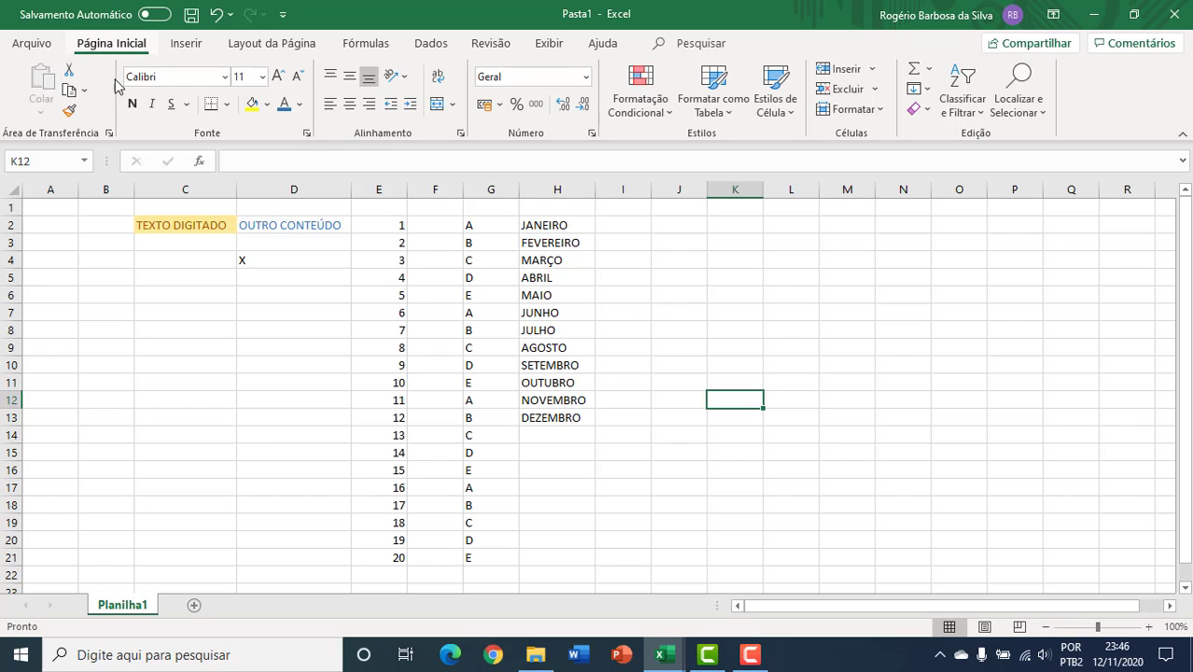
Enter the table headers NOME, NOTA 1 and NOTA 2 in cells J2, K2 and L2
left_click(626, 280)
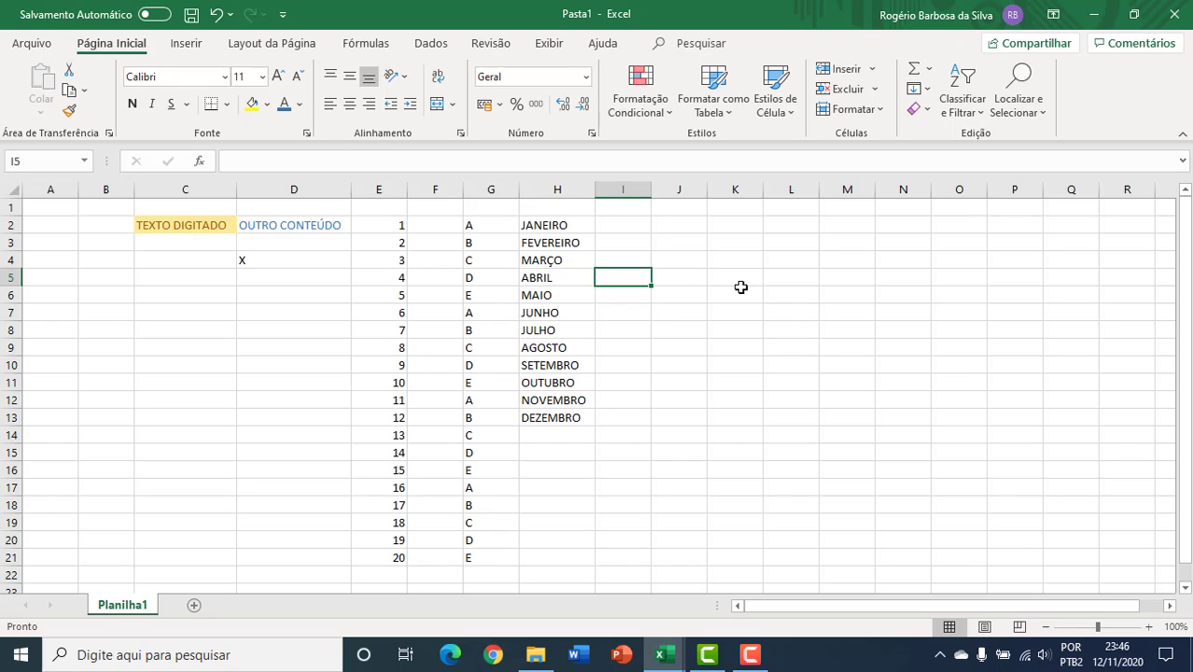
left_click(688, 227)
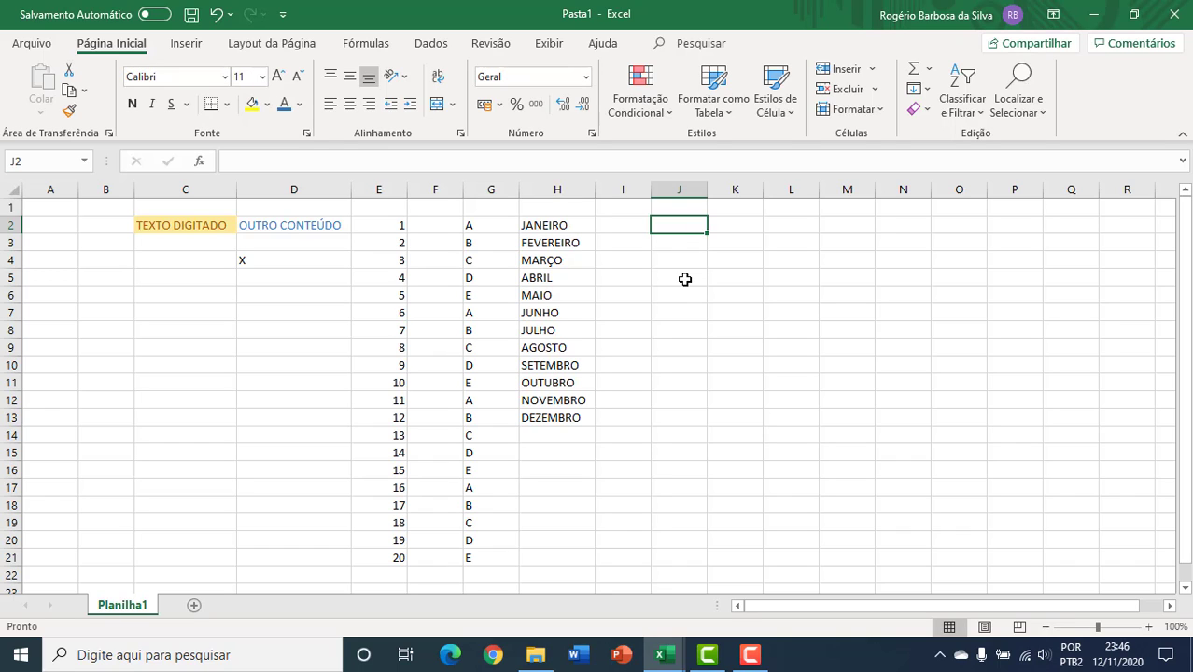
type("NOME")
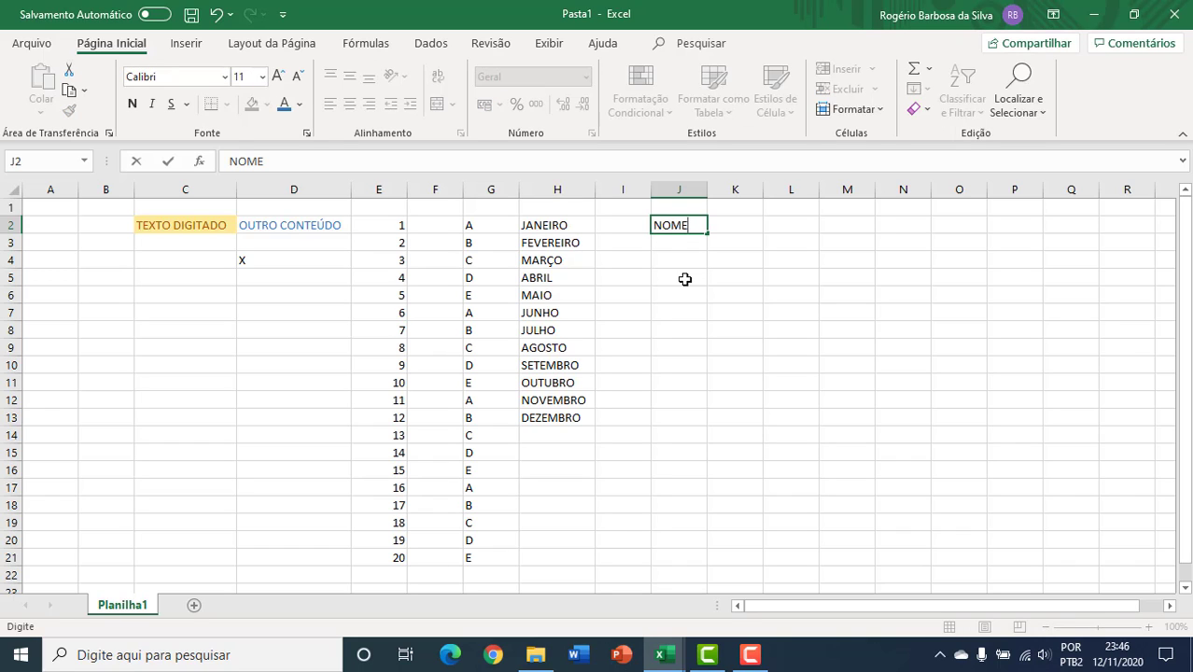
key("Tab")
type("NOTA")
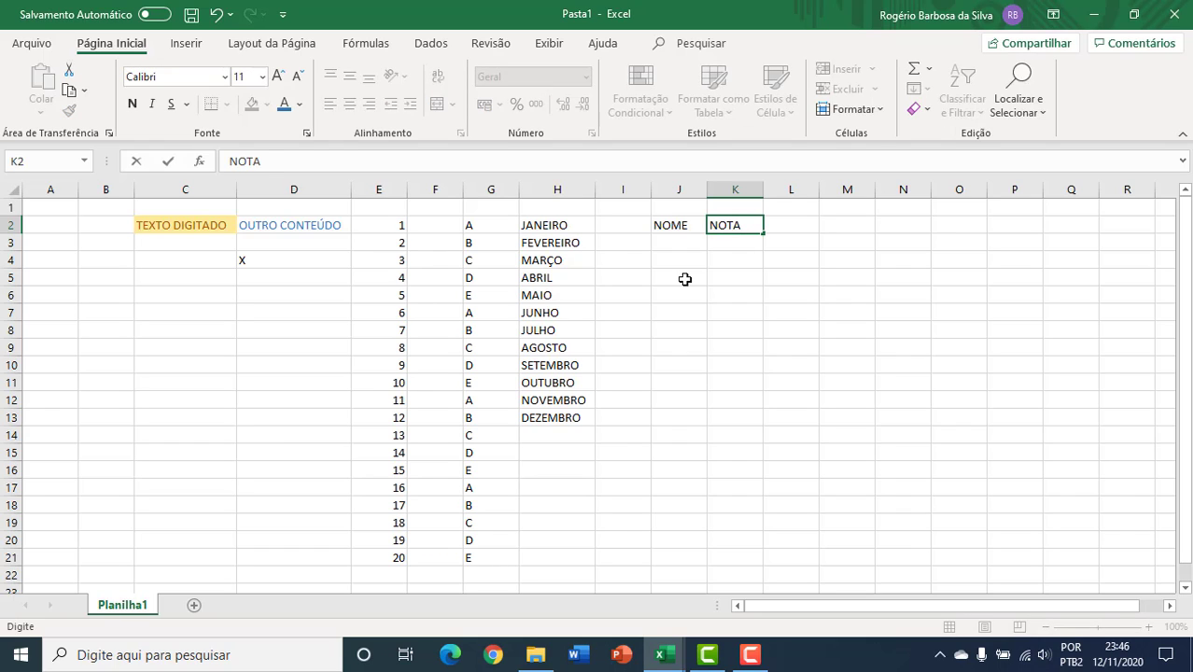
type(" 1")
key("Tab")
type("NOTA")
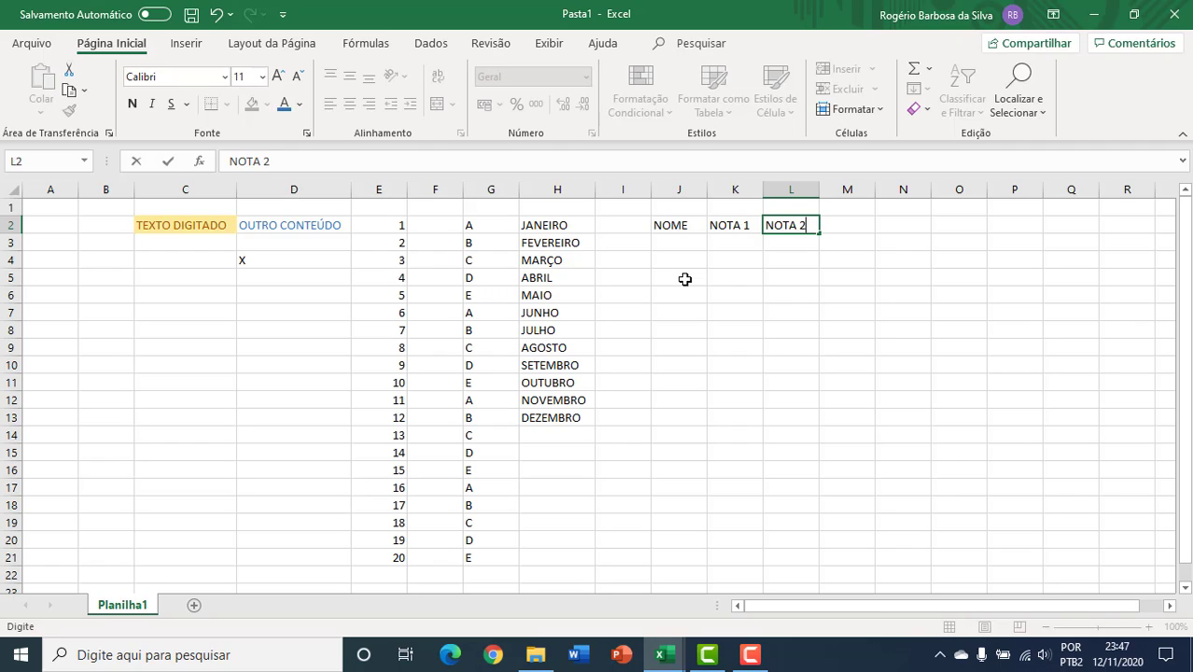
key("Tab")
Enter the three students' first names under the NOME header in cells J3 to J5
key("Down")
key("Left")
key("Left")
key("Left")
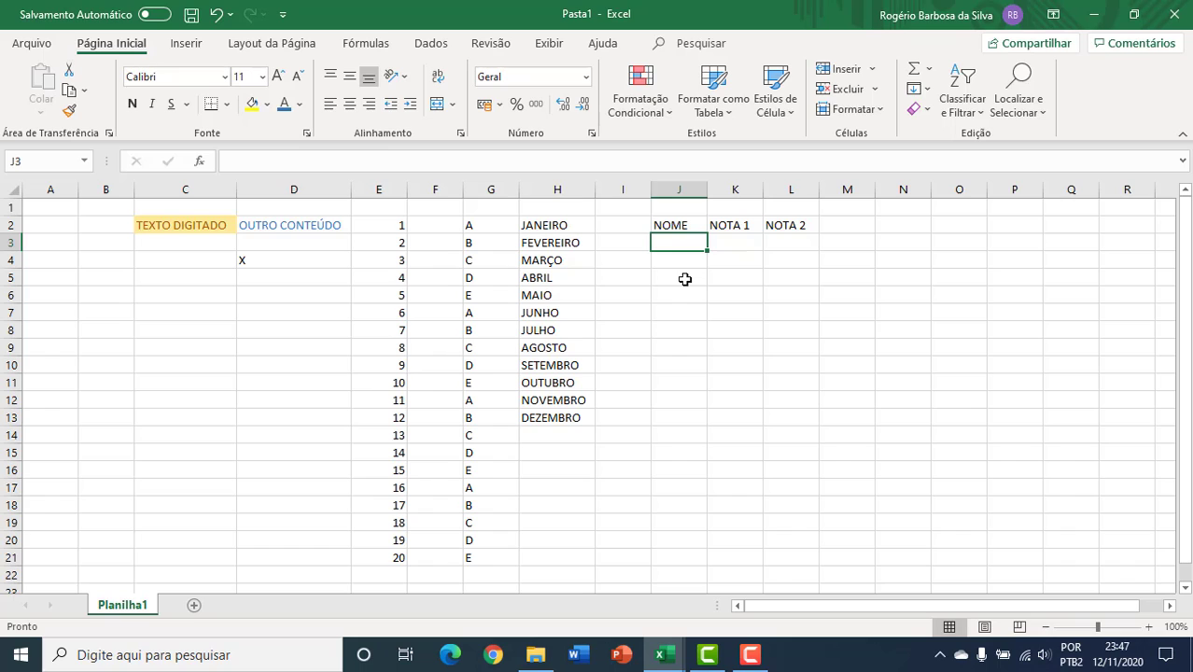
type("A")
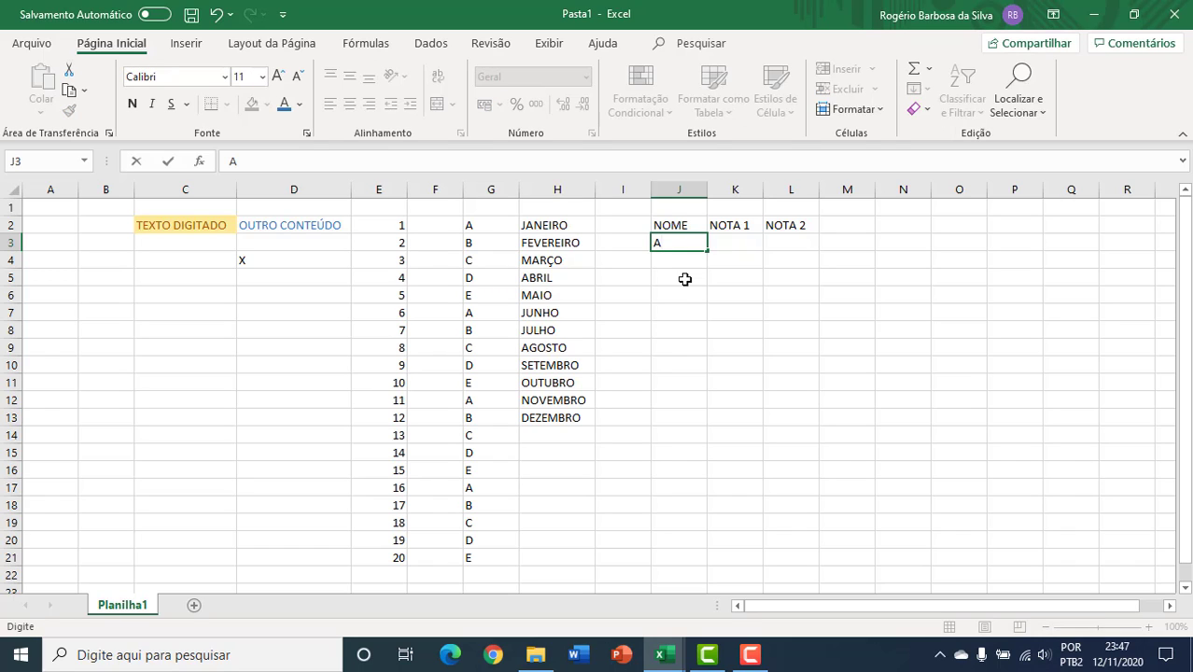
type("NDRE")
key("Return")
type("BRUNO")
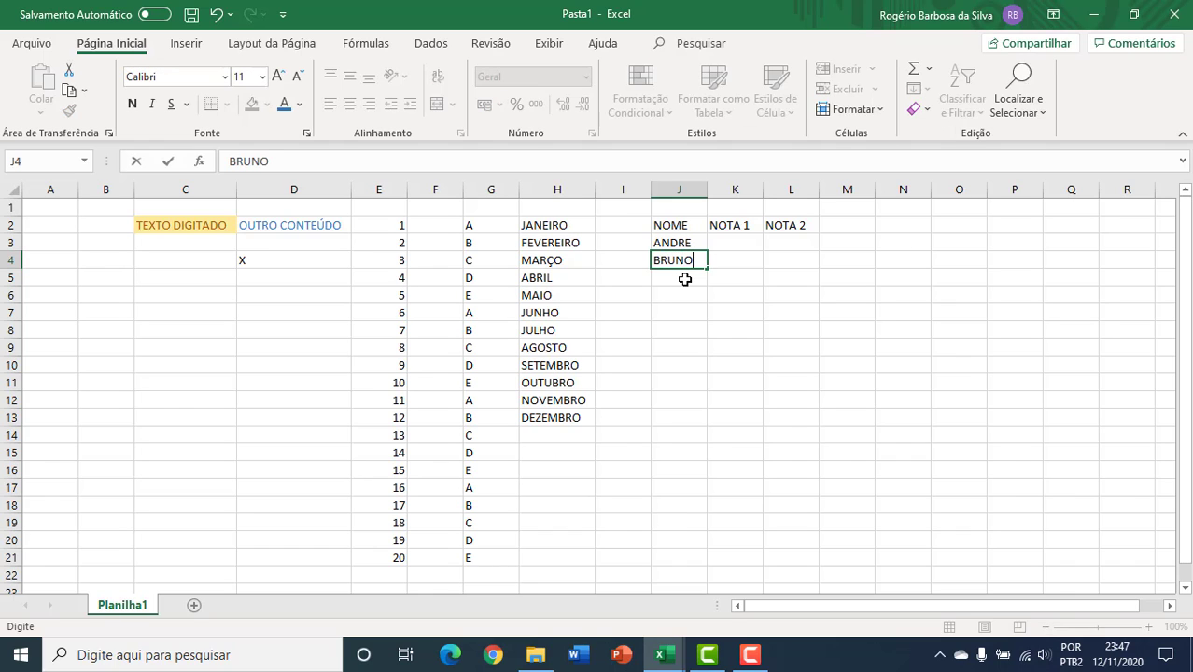
key("Return")
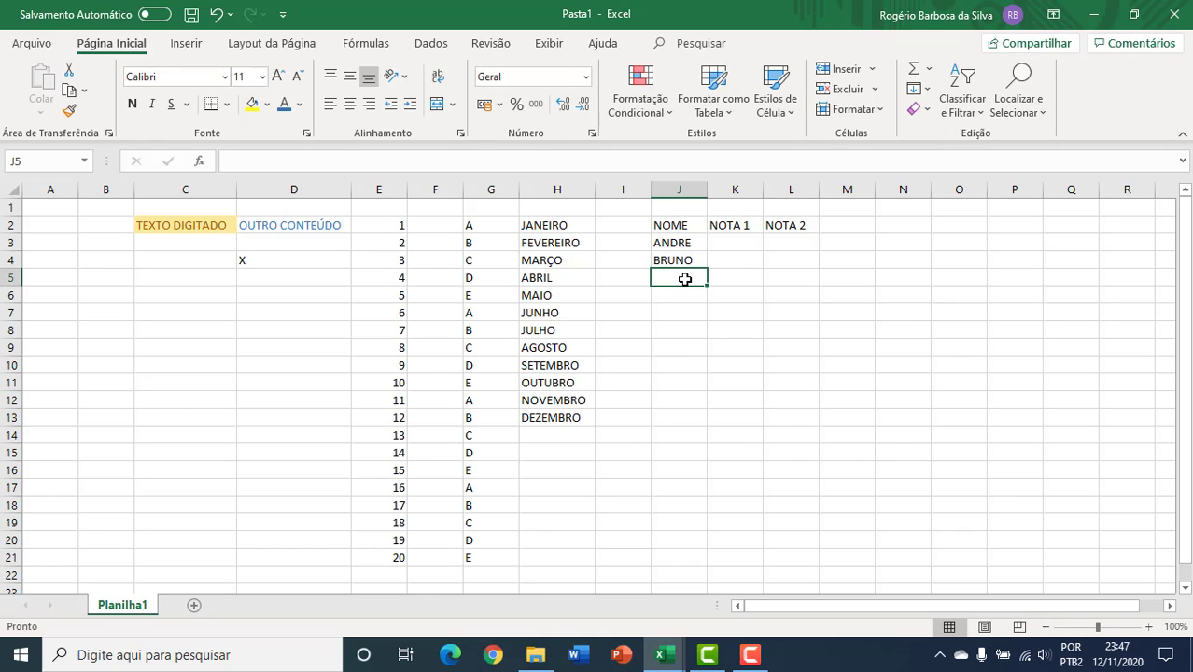
type("CARLOS")
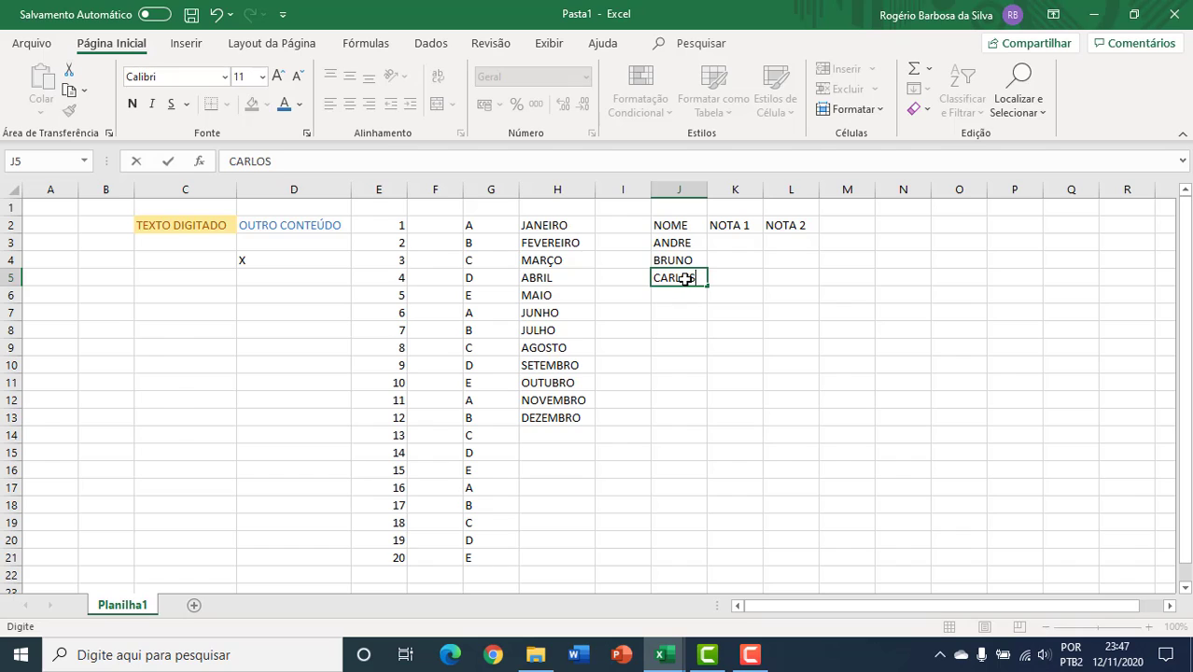
key("Return")
Add the header MEDIA in cell M2, beside NOTA 2
key("Up")
key("Up")
key("Up")
key("Up")
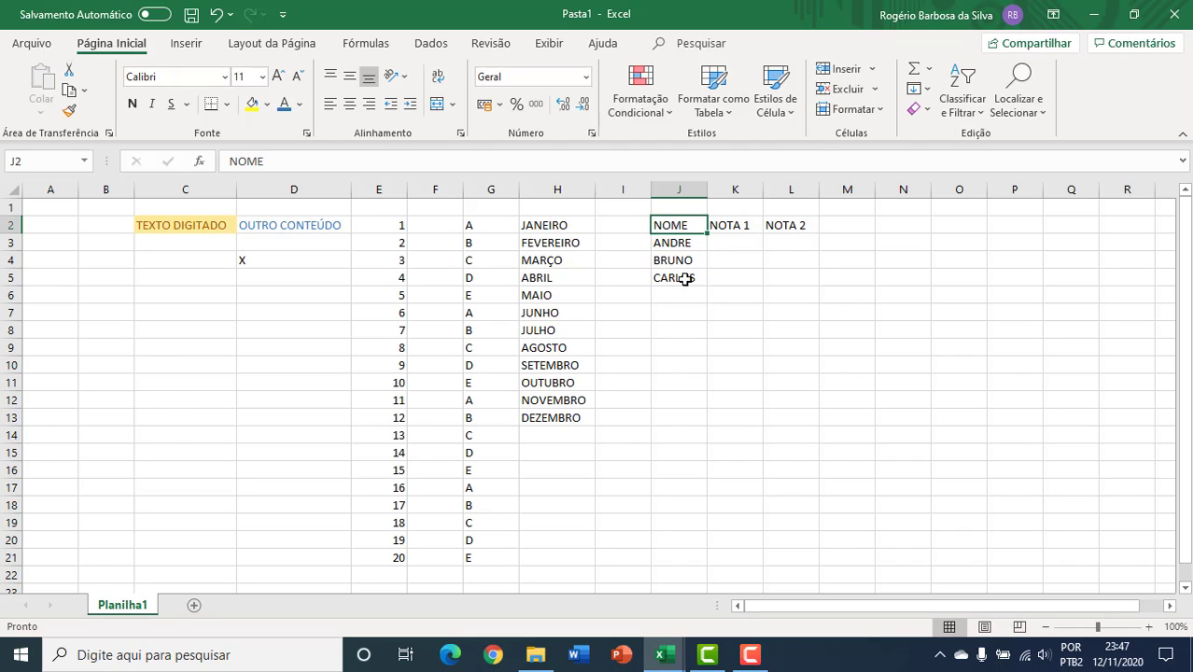
key("Down")
key("Right")
key("Right")
key("Right")
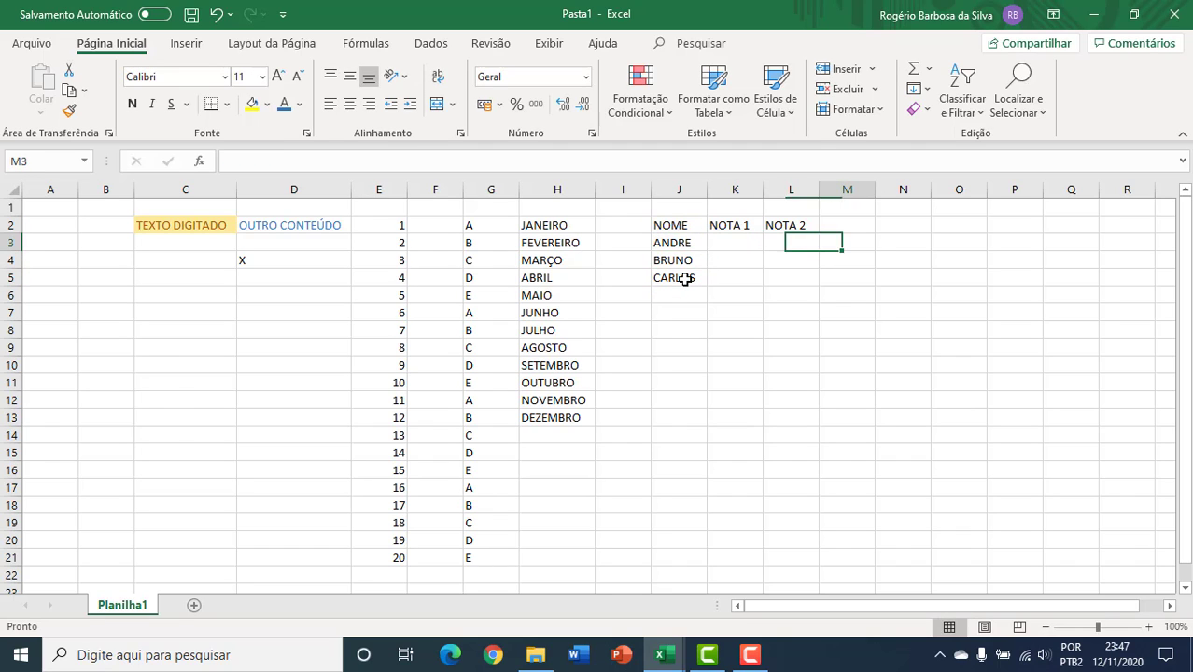
key("Up")
type("MEDIA")
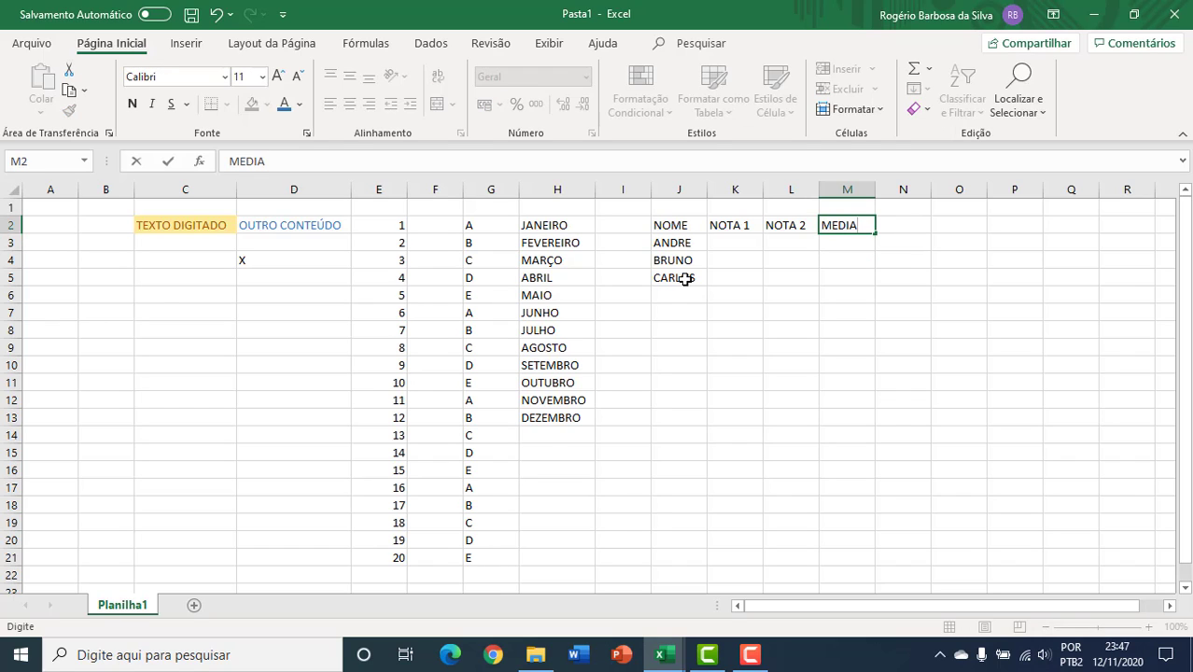
key("Return")
Enter the NOTA 1 grades 8,5, 7 and 6 in cells K3, K4 and K5
key("Down")
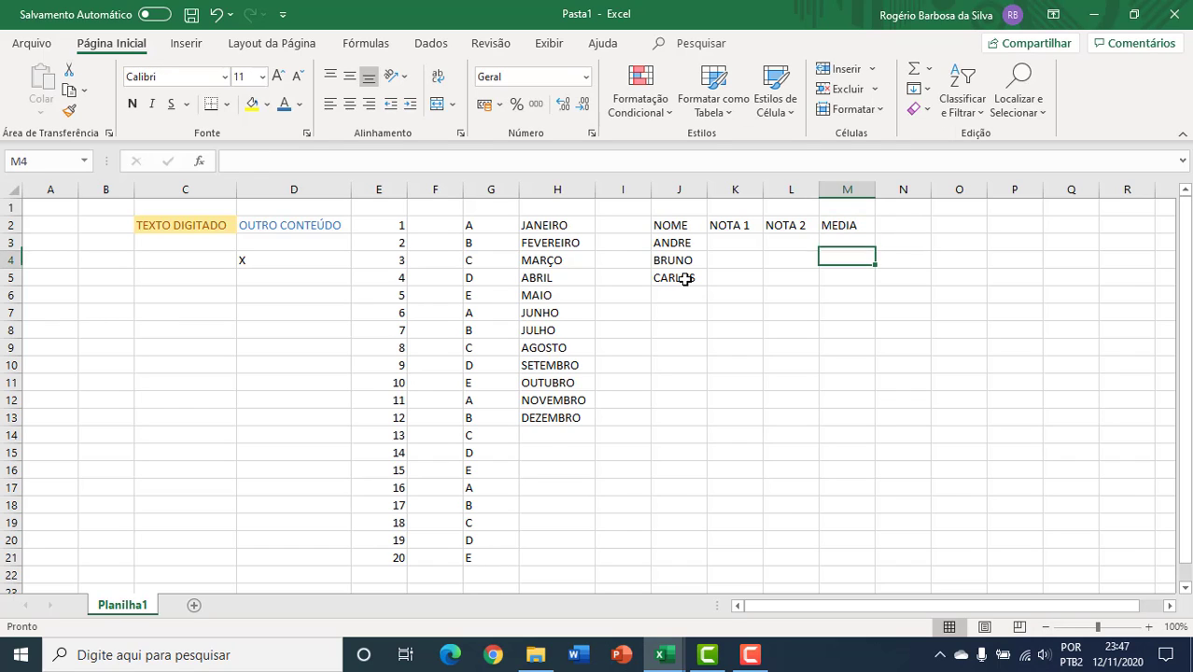
key("Down")
key("Up")
key("Up")
key("Up")
key("Left")
key("Left")
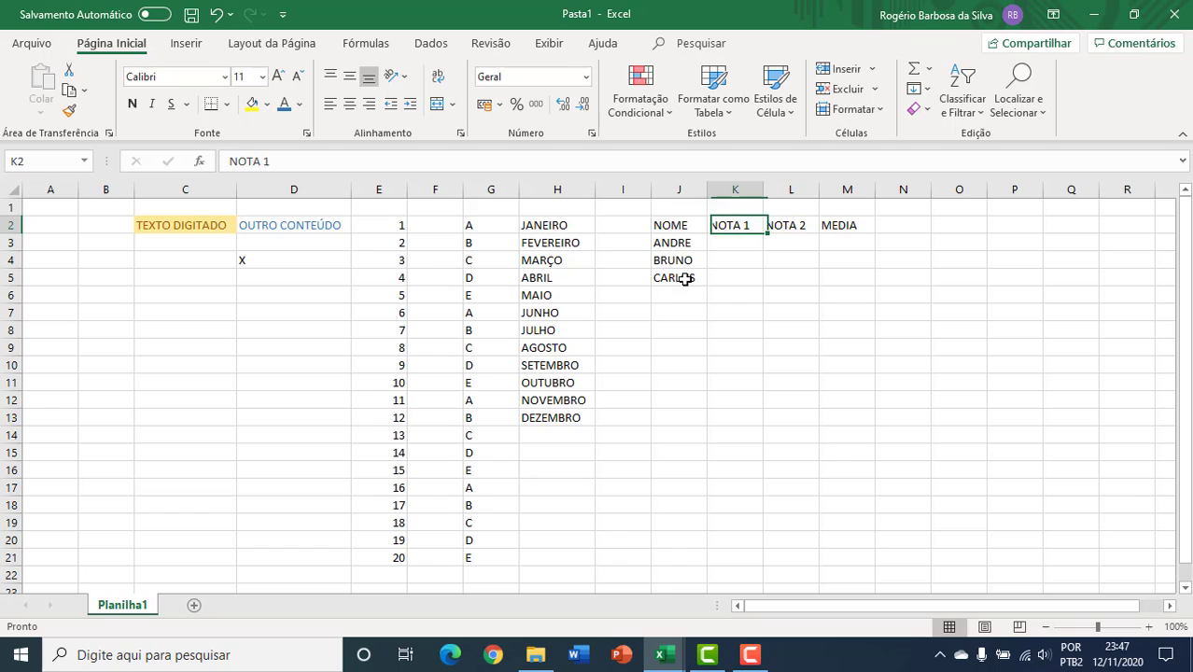
key("Down")
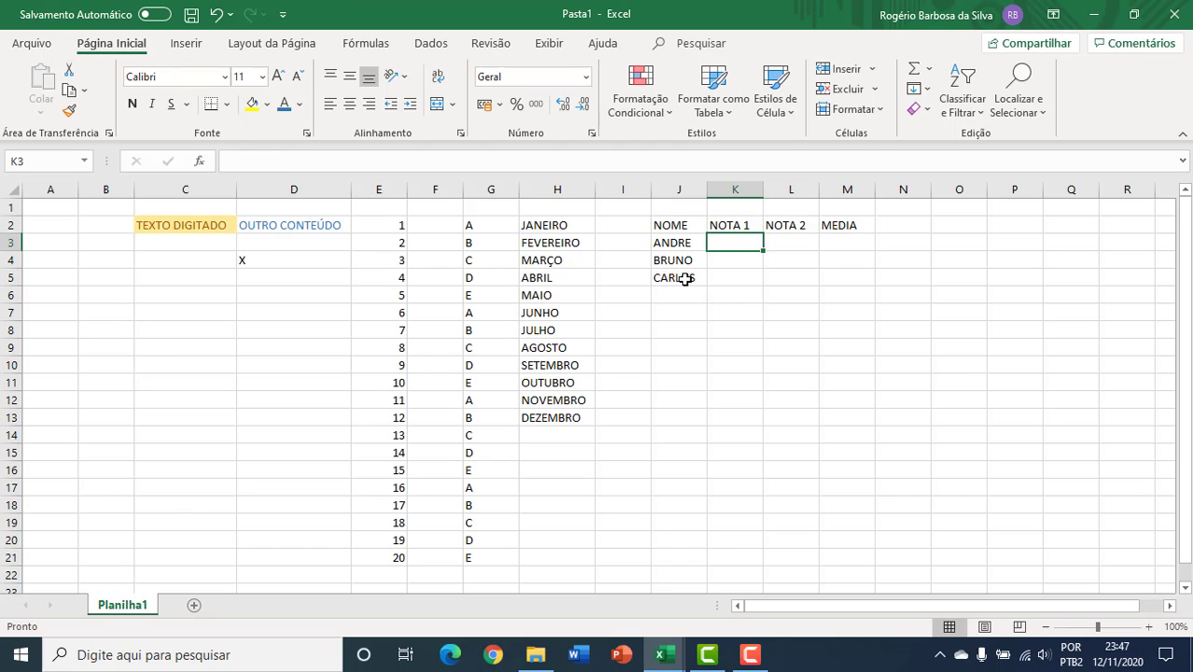
type("8,5")
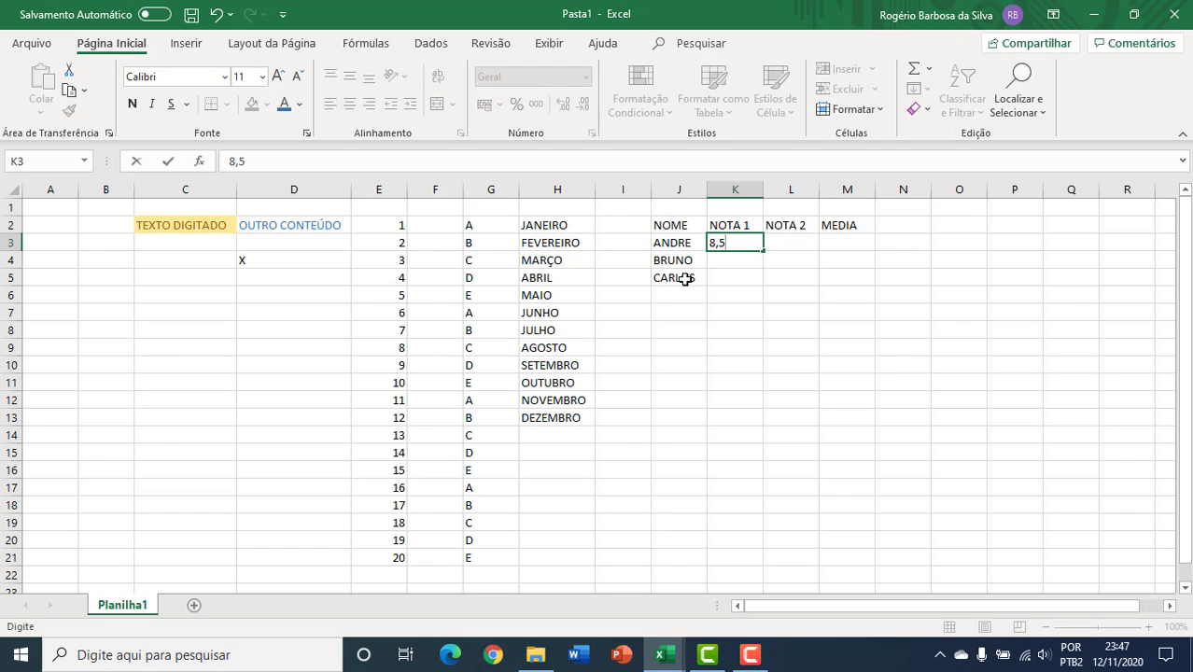
key("Return")
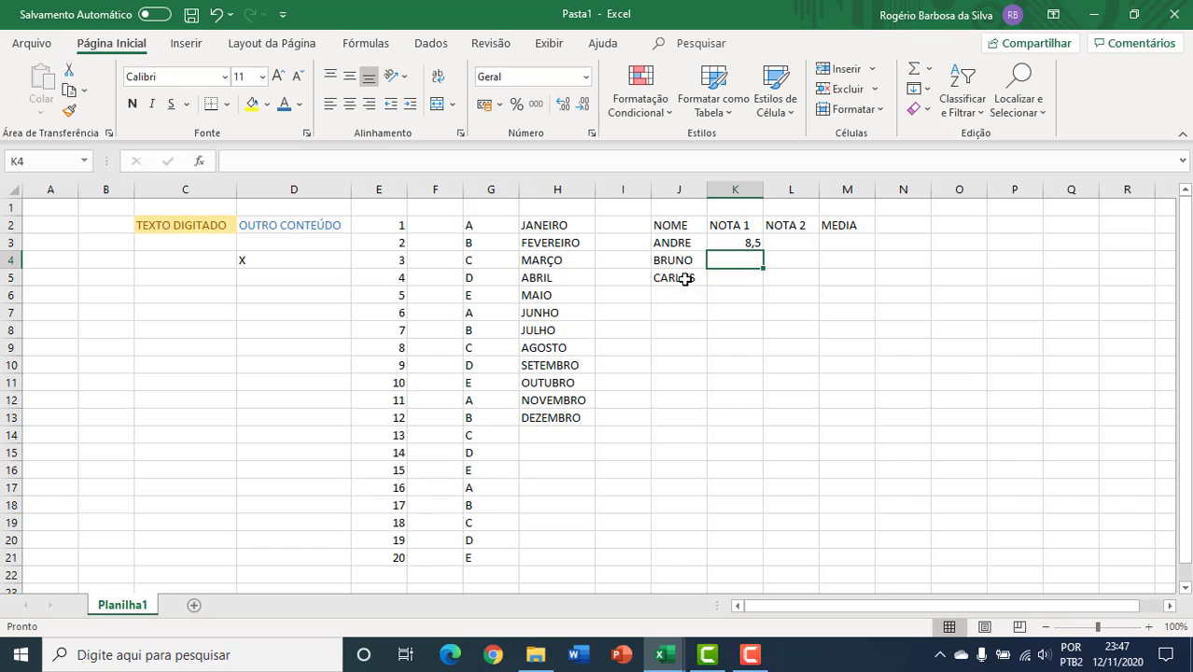
type("7")
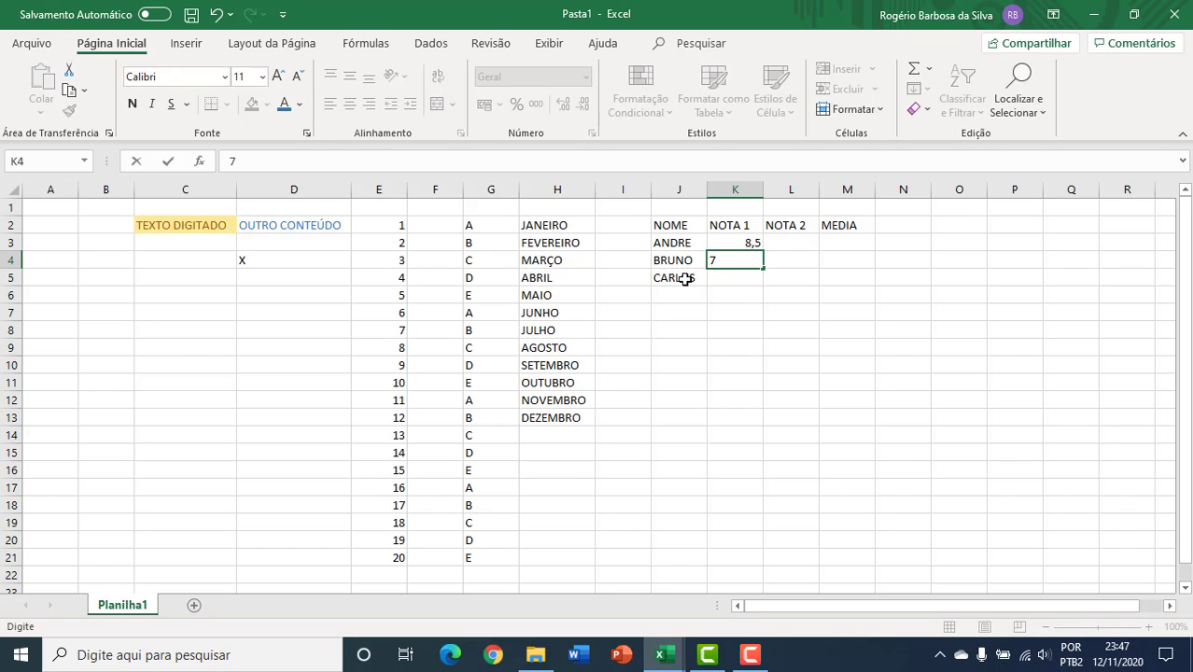
key("Return")
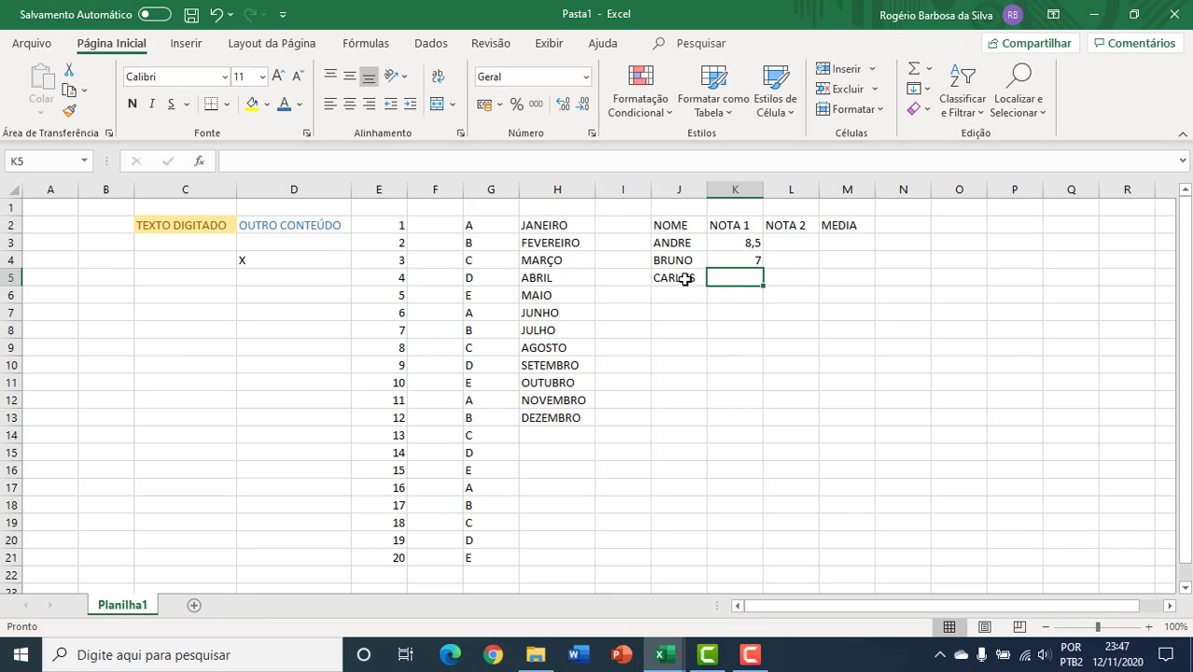
key("Up")
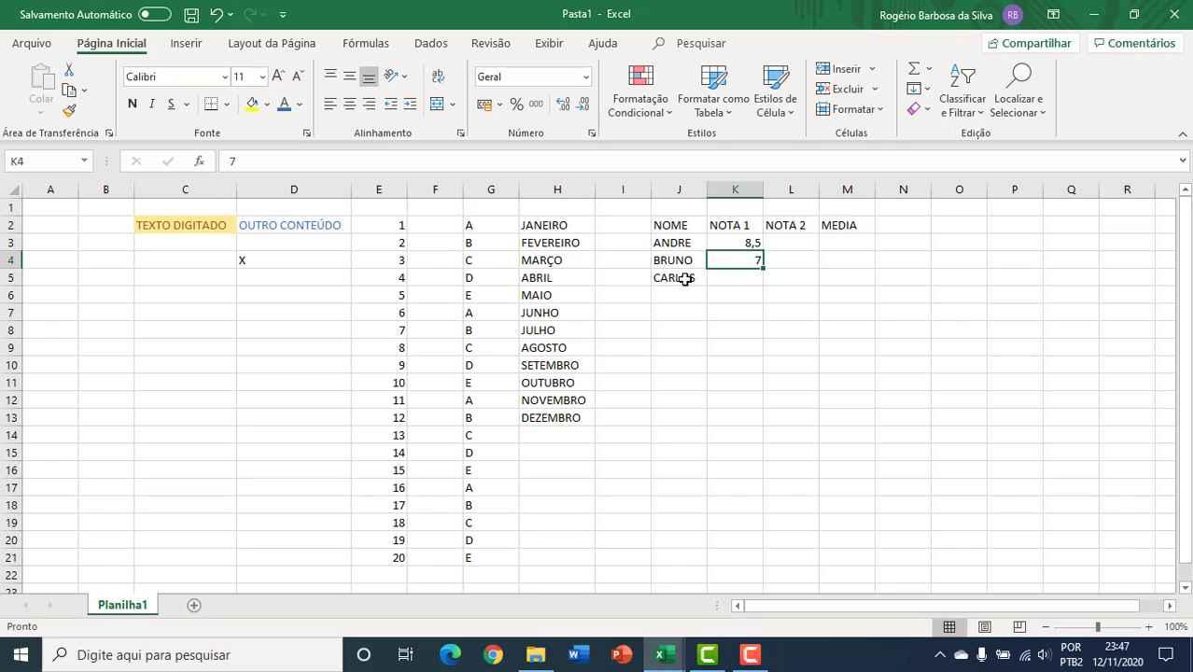
key("Down")
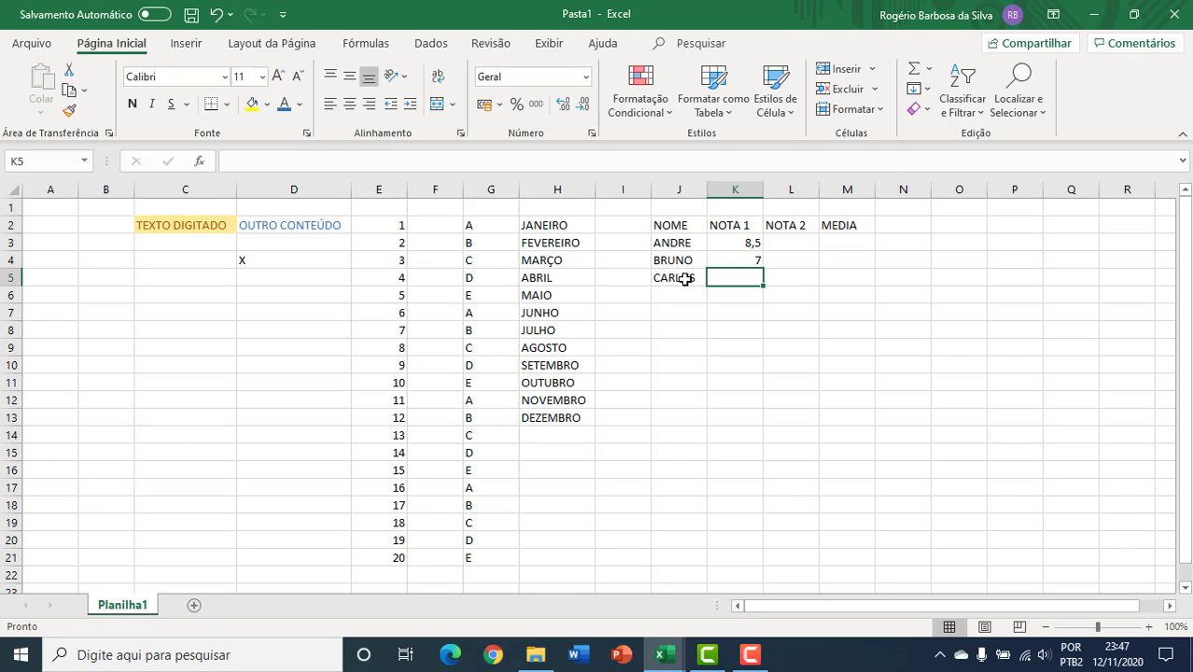
type("6")
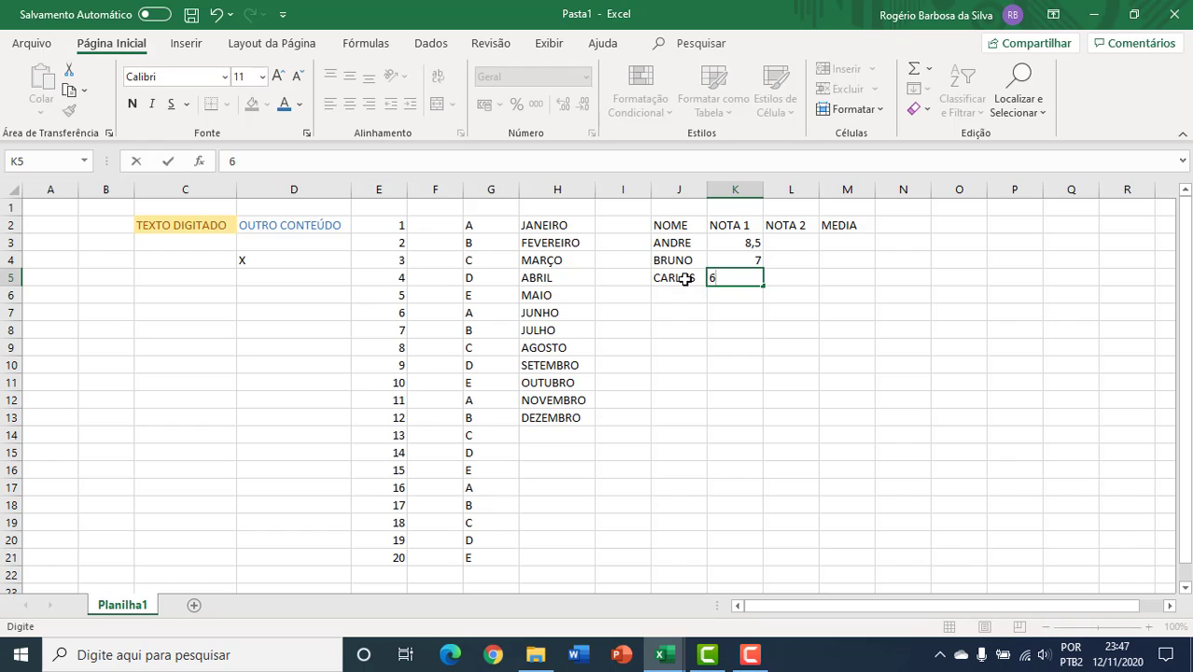
key("Return")
Enter the NOTA 2 grades 7, 5,5 and 8 in cells L3, L4 and L5
key("Up")
key("Up")
key("Up")
key("Right")
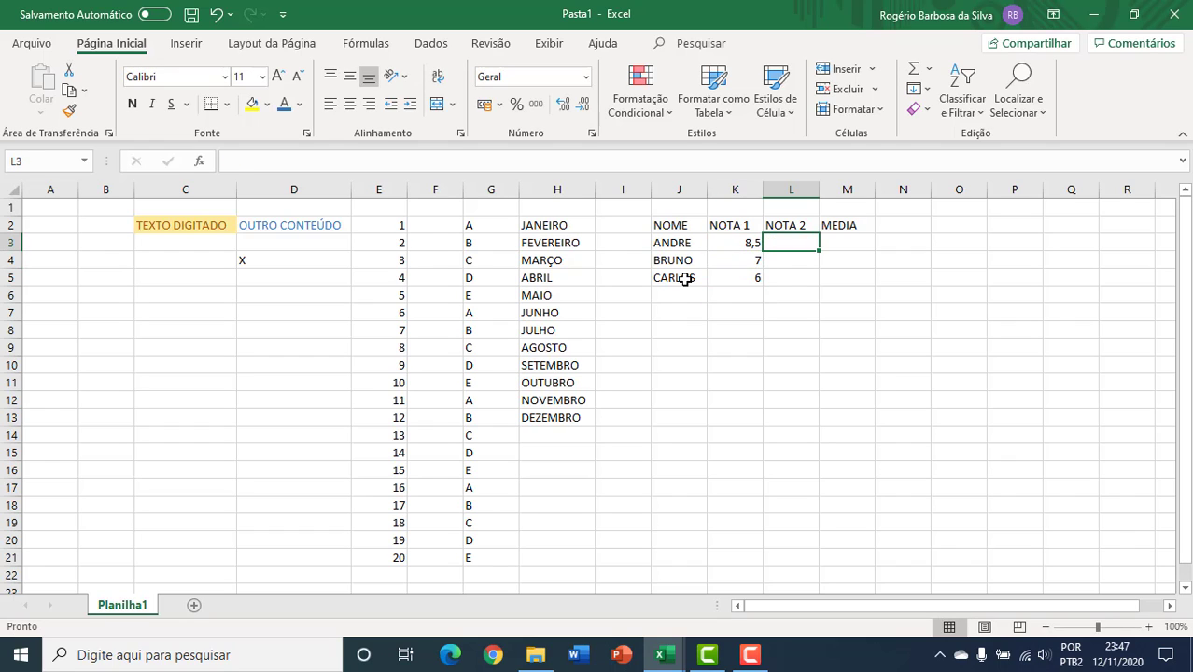
type("7")
key("Return")
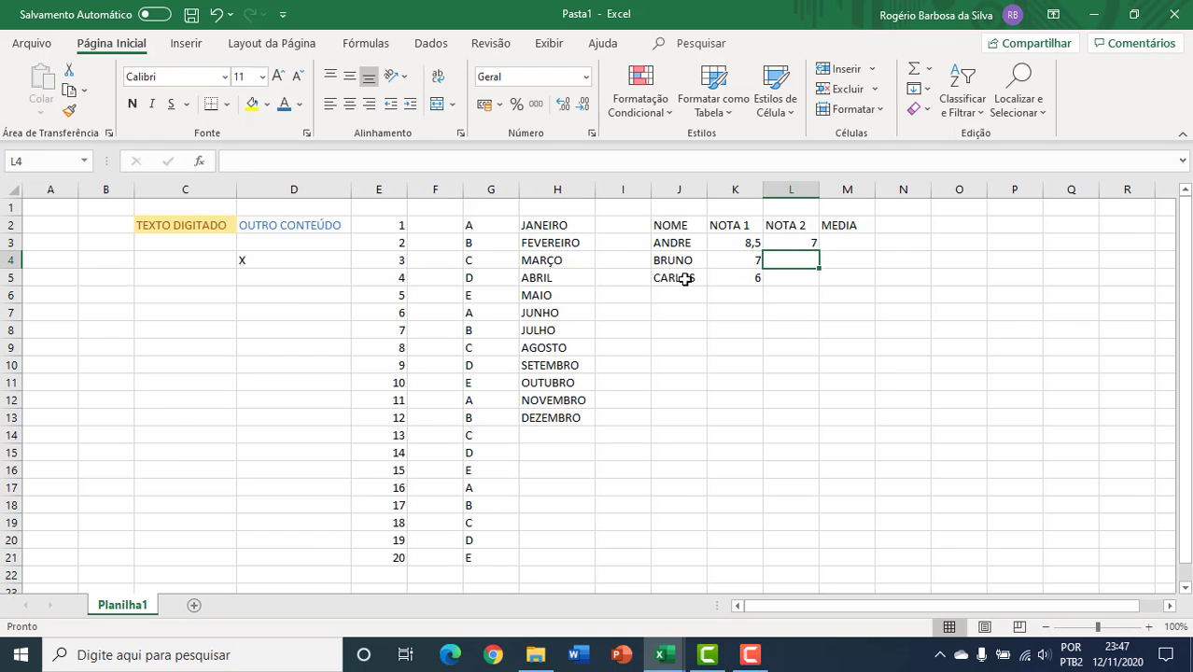
type("5,5")
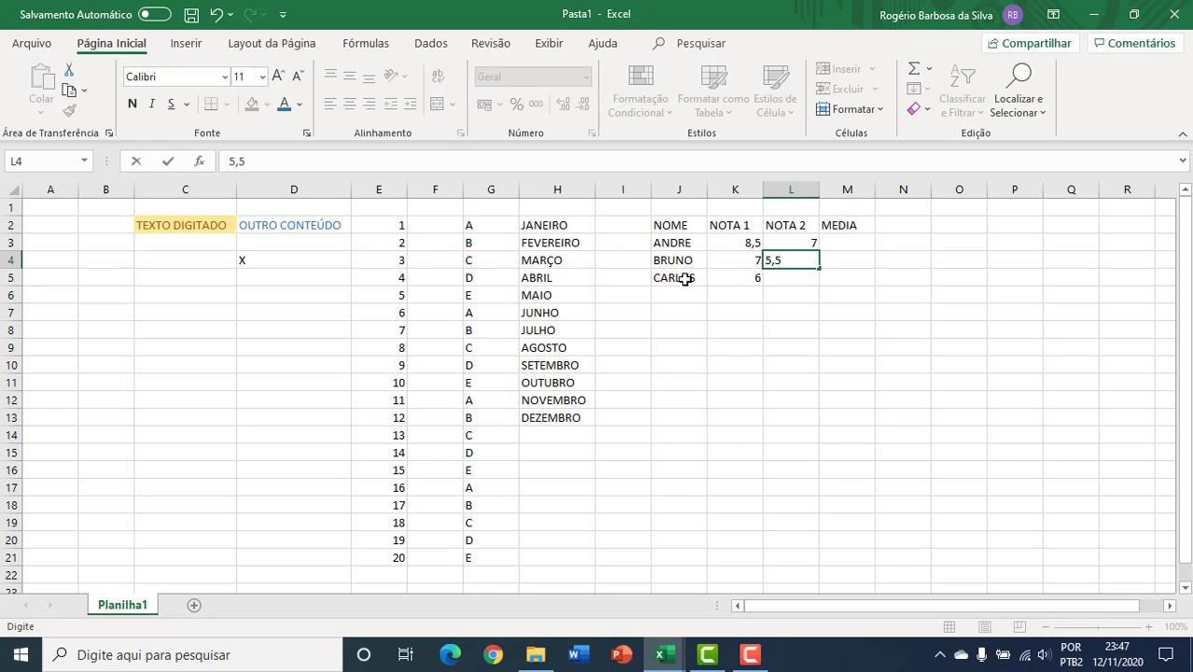
key("Return")
type("8")
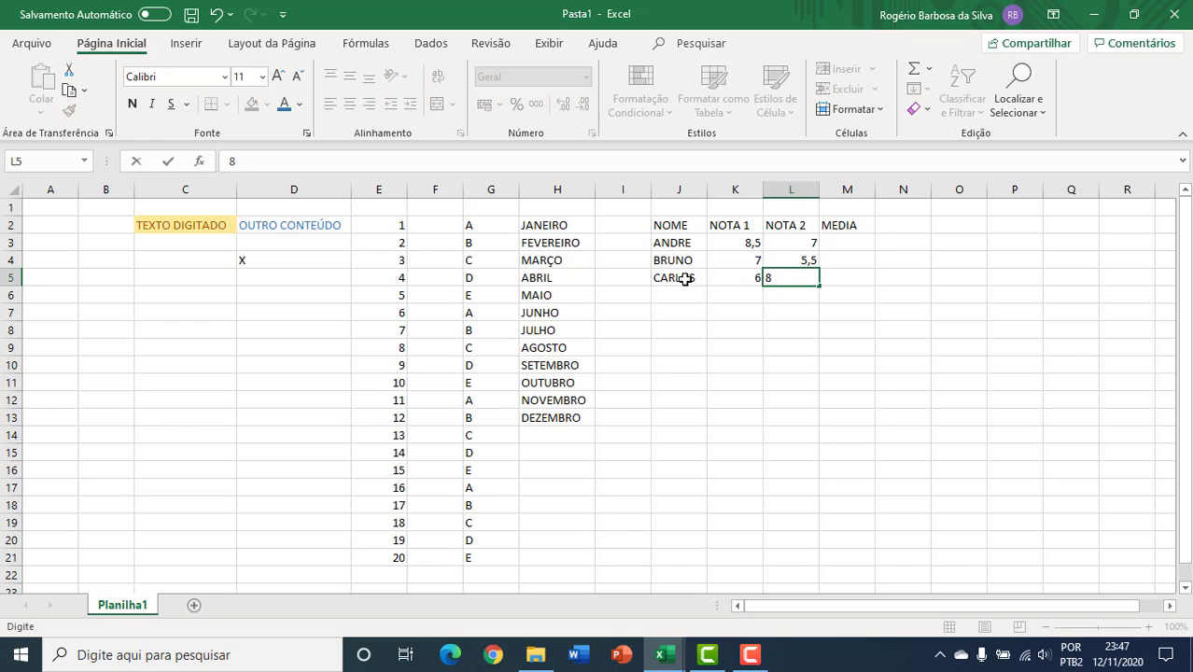
key("Return")
key("Up")
key("Left")
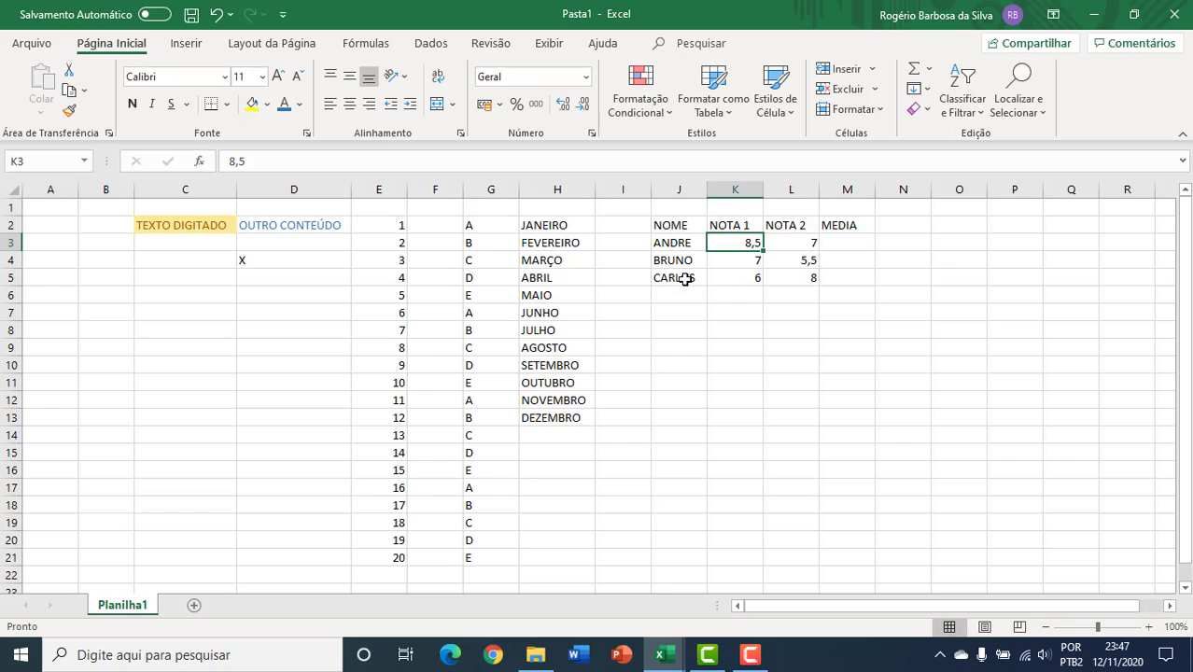
key("Down")
key("Down")
key("Right")
key("Right")
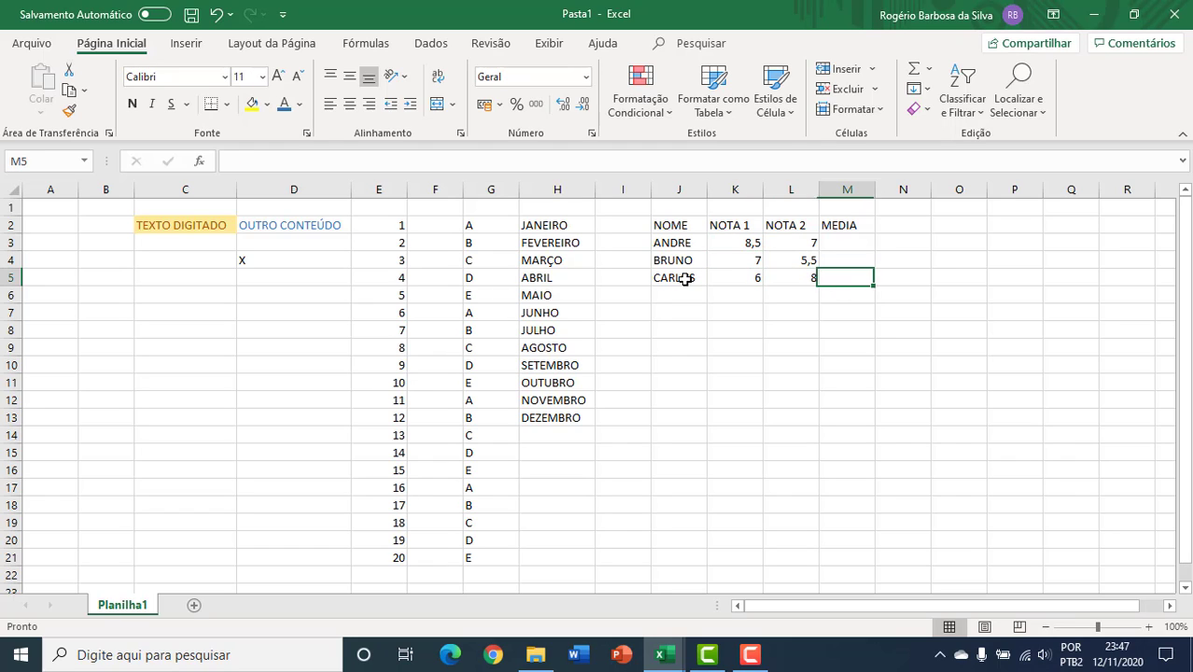
key("Up")
key("Left")
key("Up")
key("Left")
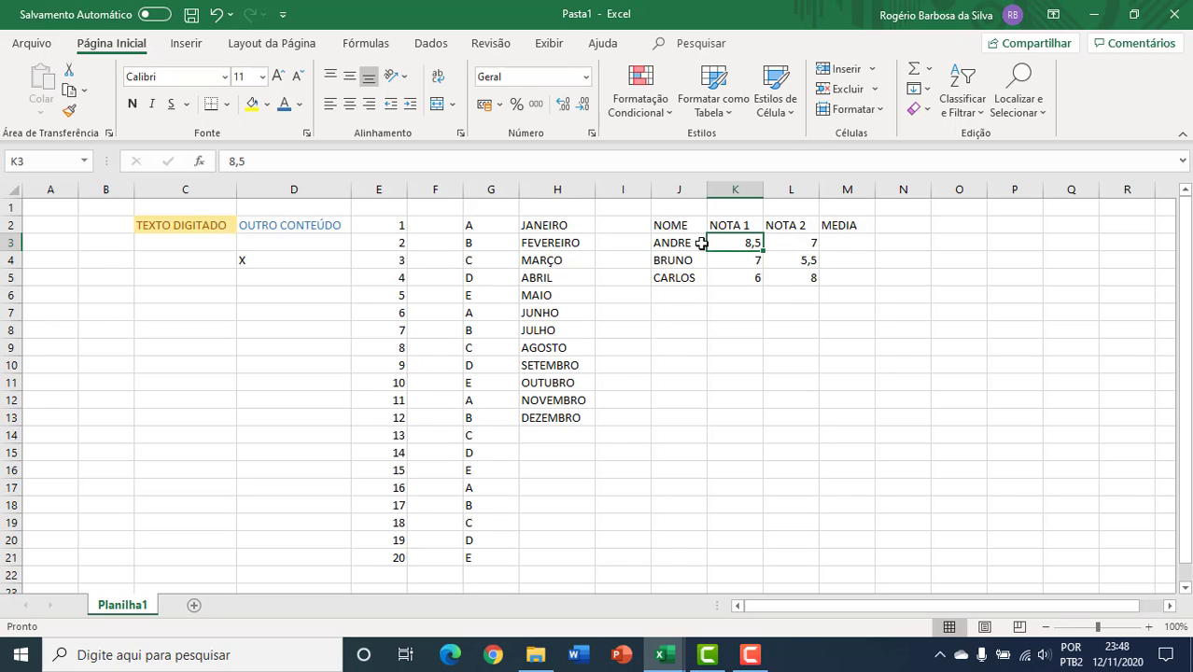
Format the grade and average cells K3 to M5 to display one decimal place
left_click_drag(718, 243, 830, 282)
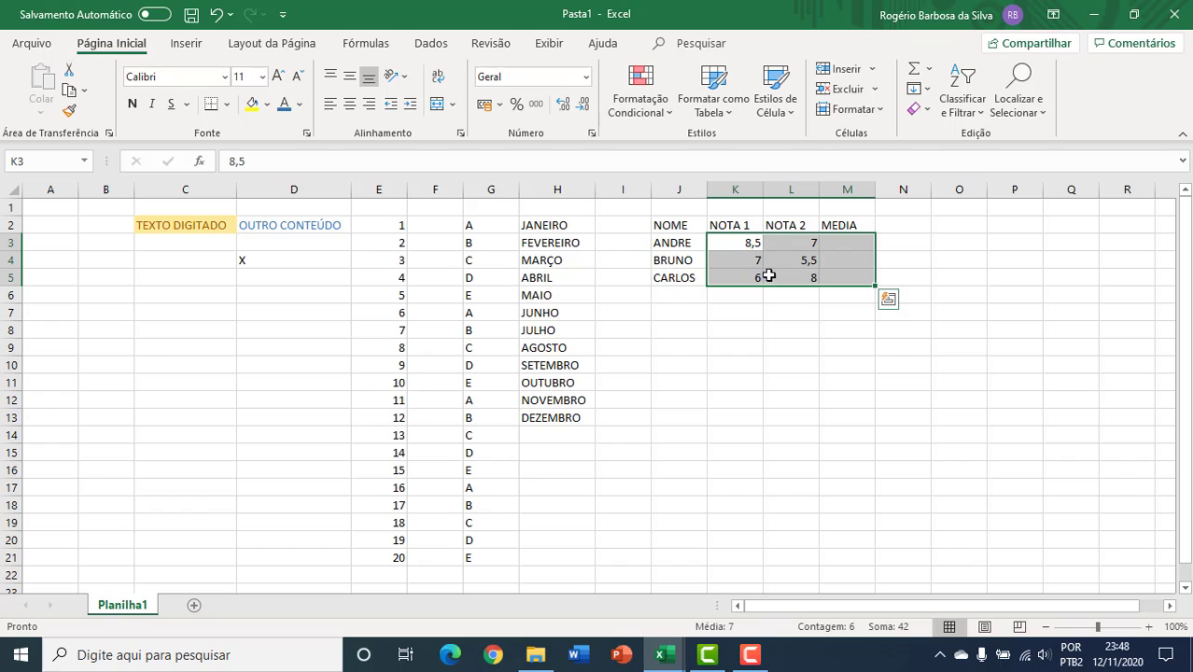
left_click(565, 107)
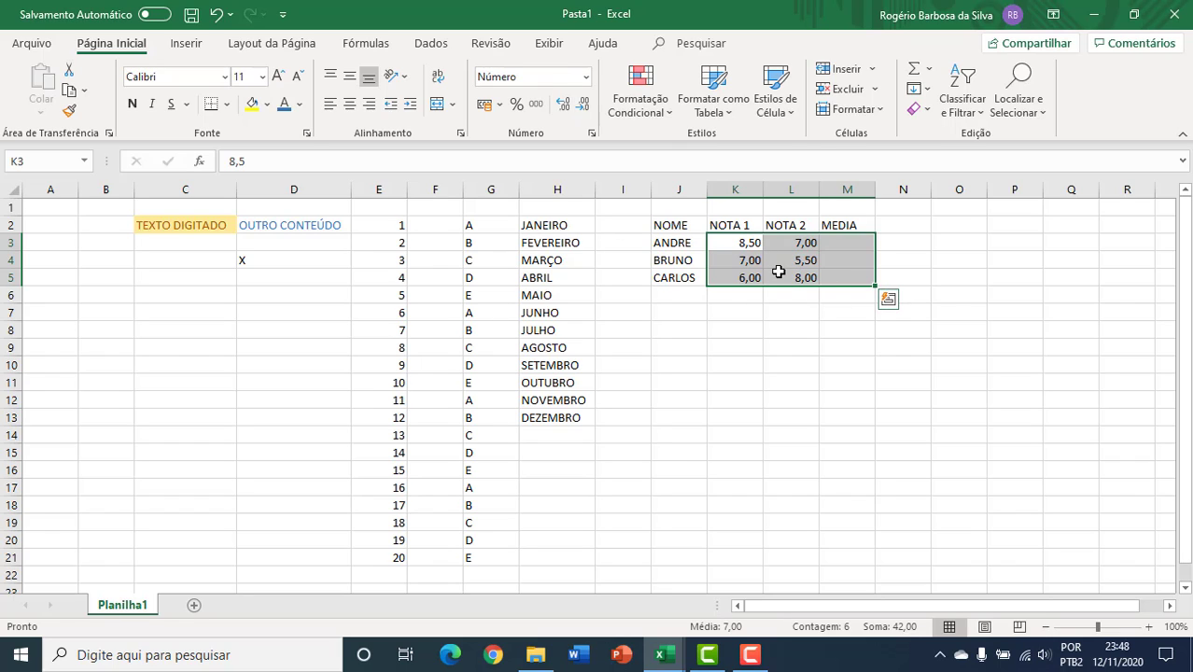
left_click(582, 110)
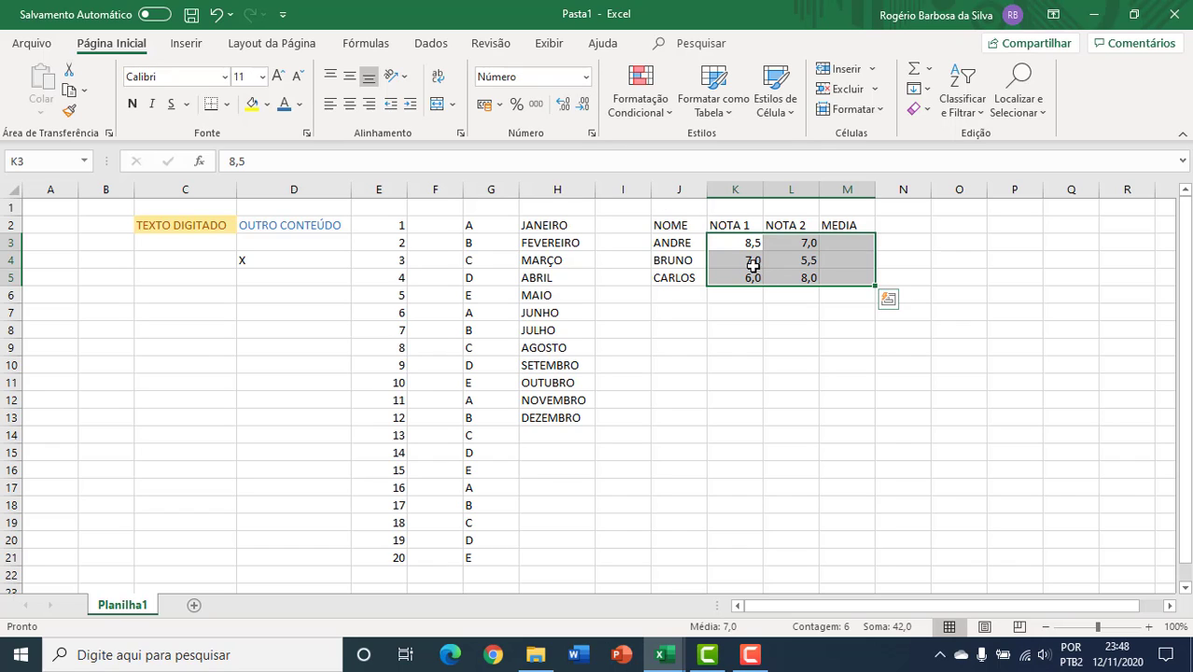
Change the second student's NOTA 1 grade in cell K4 to 4
left_click(751, 264)
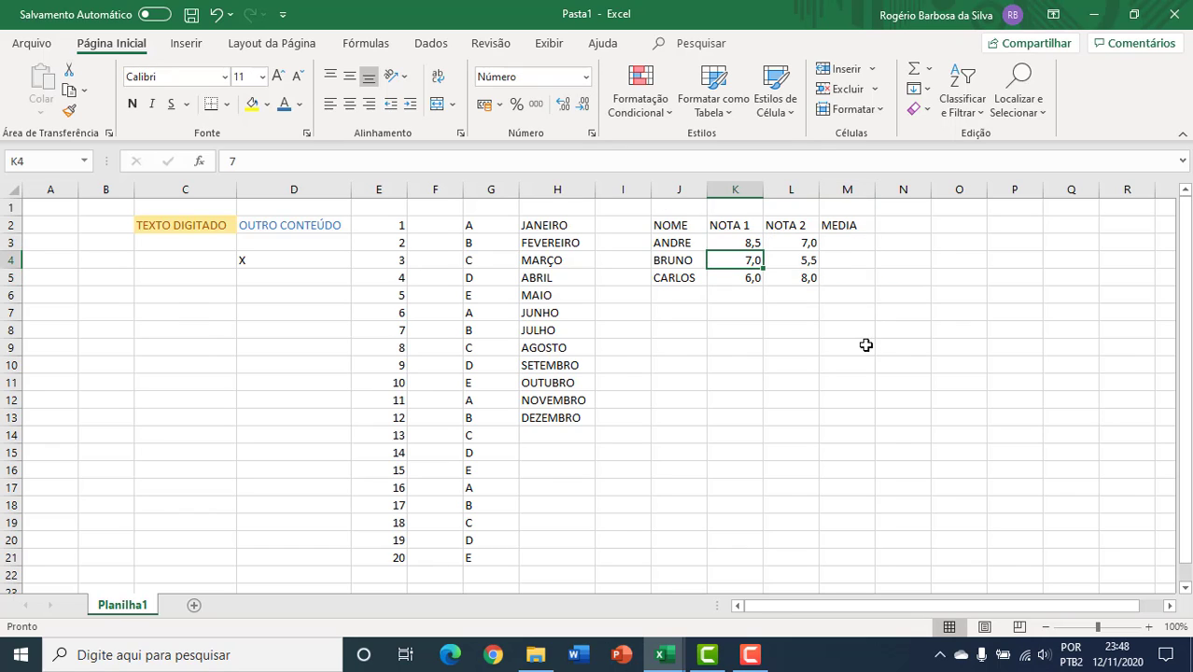
type("4")
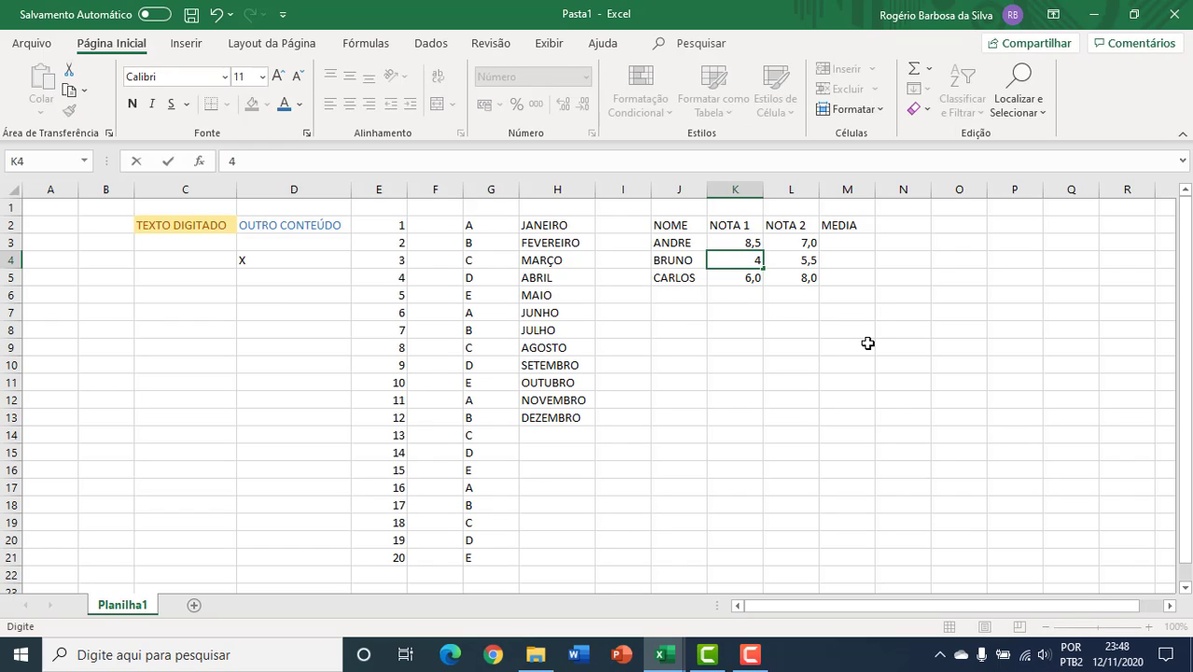
key("Return")
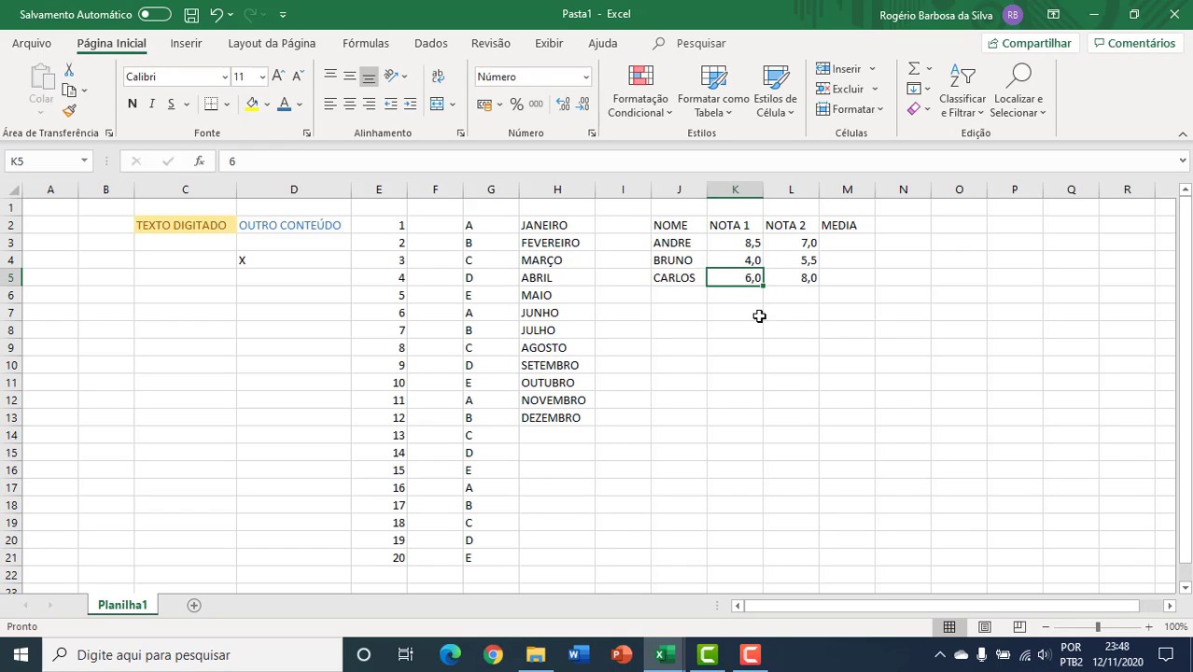
left_click(749, 261)
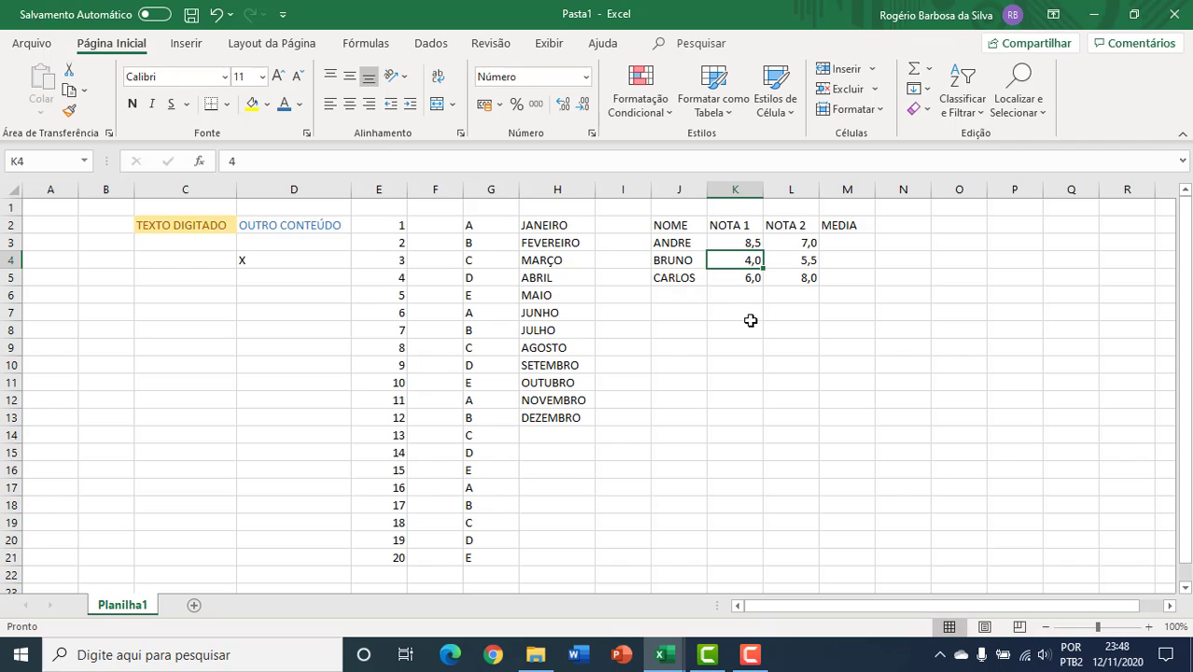
mouse_move(748, 245)
left_mouse_down()
mouse_move(753, 264)
mouse_move(788, 278)
left_mouse_up()
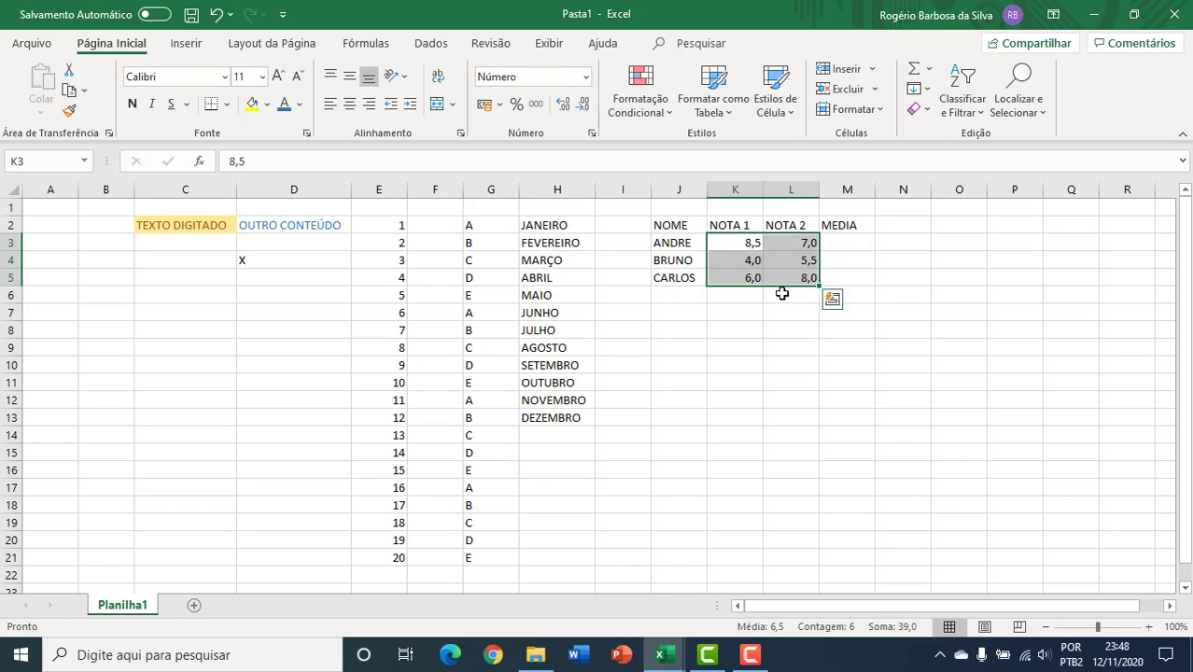
left_click(746, 244)
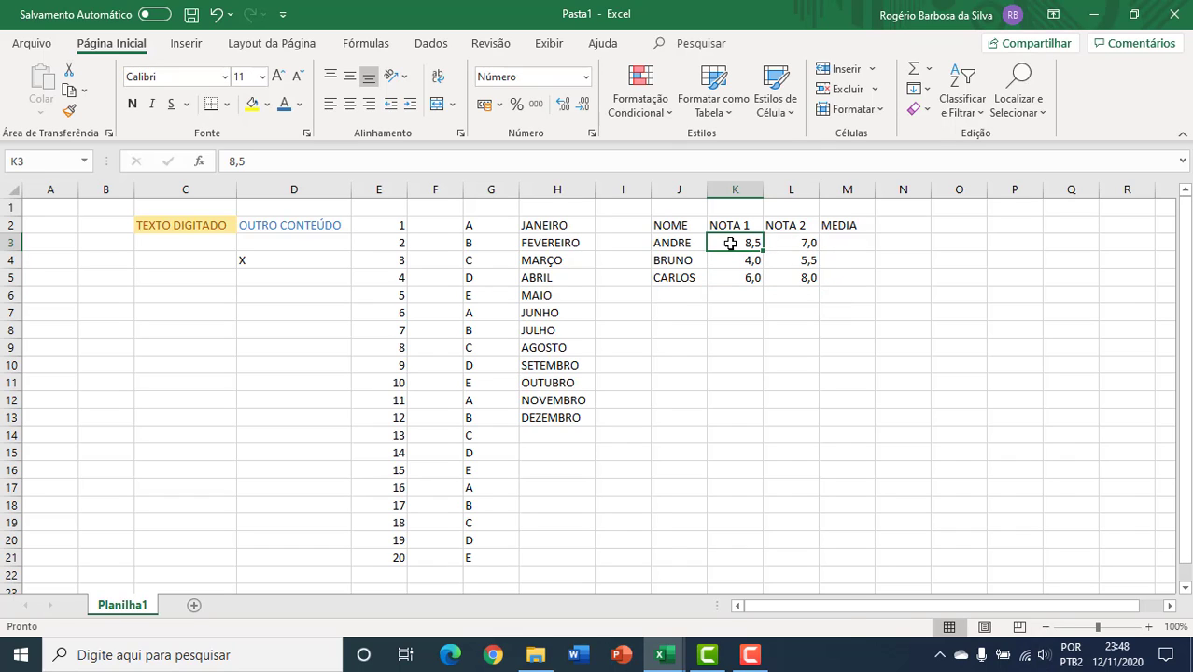
left_click_drag(730, 241, 786, 280)
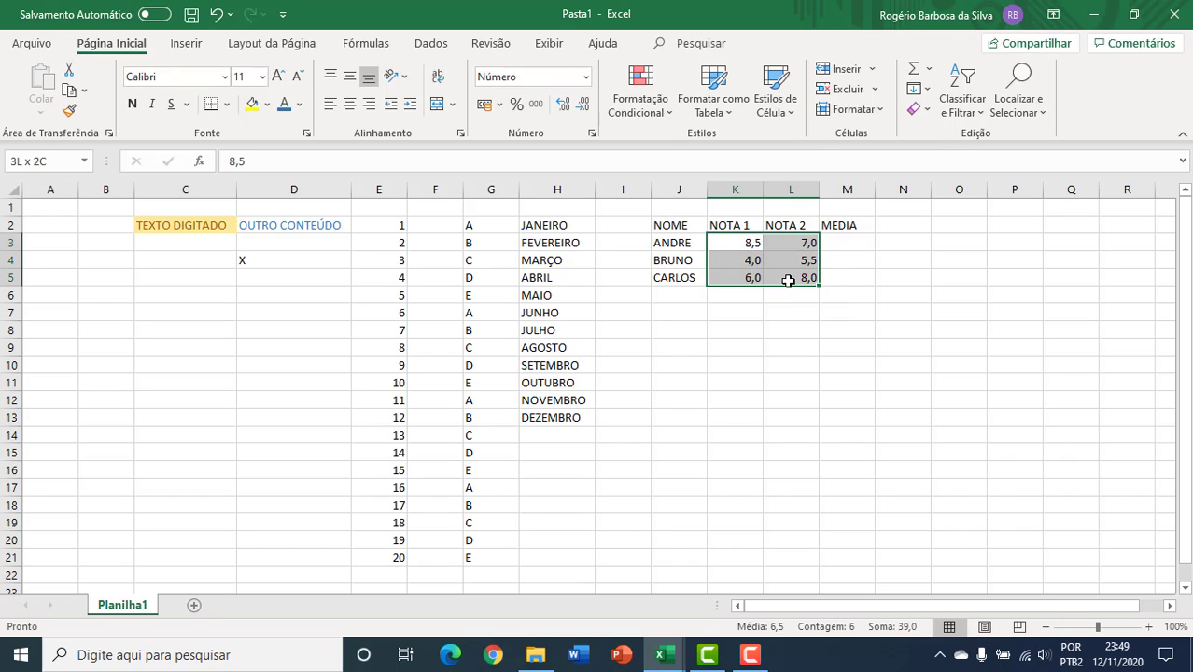
left_click(742, 246)
Widen the MEDIA column M slightly, to a width of about 9,29
left_click(841, 244)
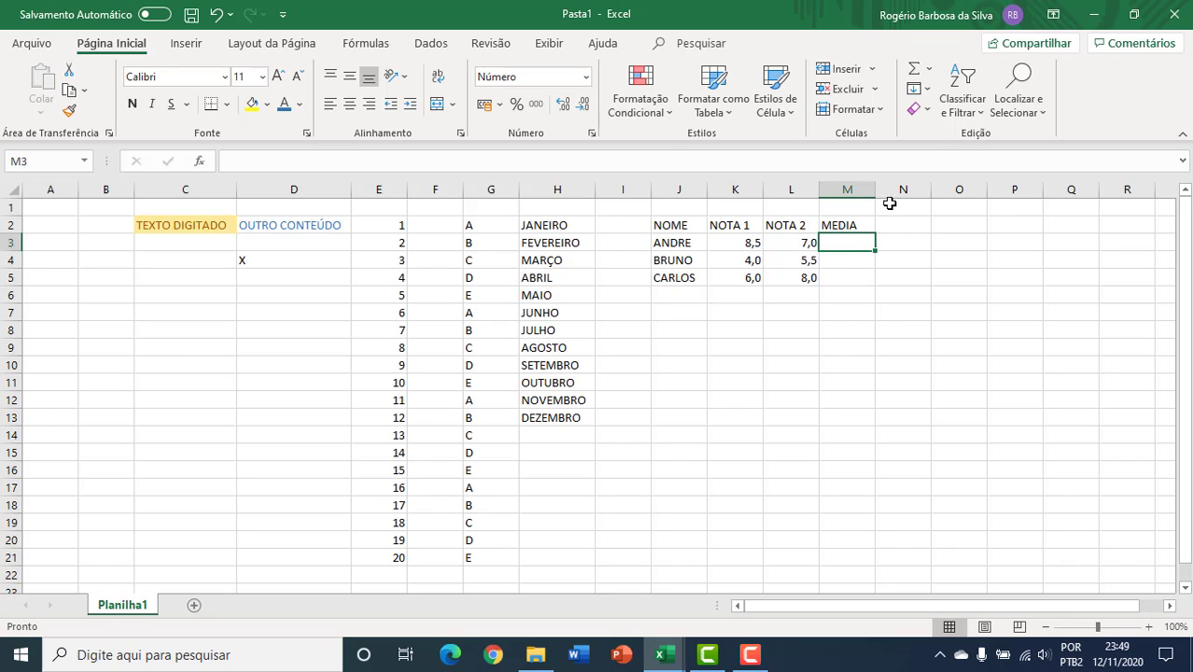
left_click_drag(878, 191, 880, 191)
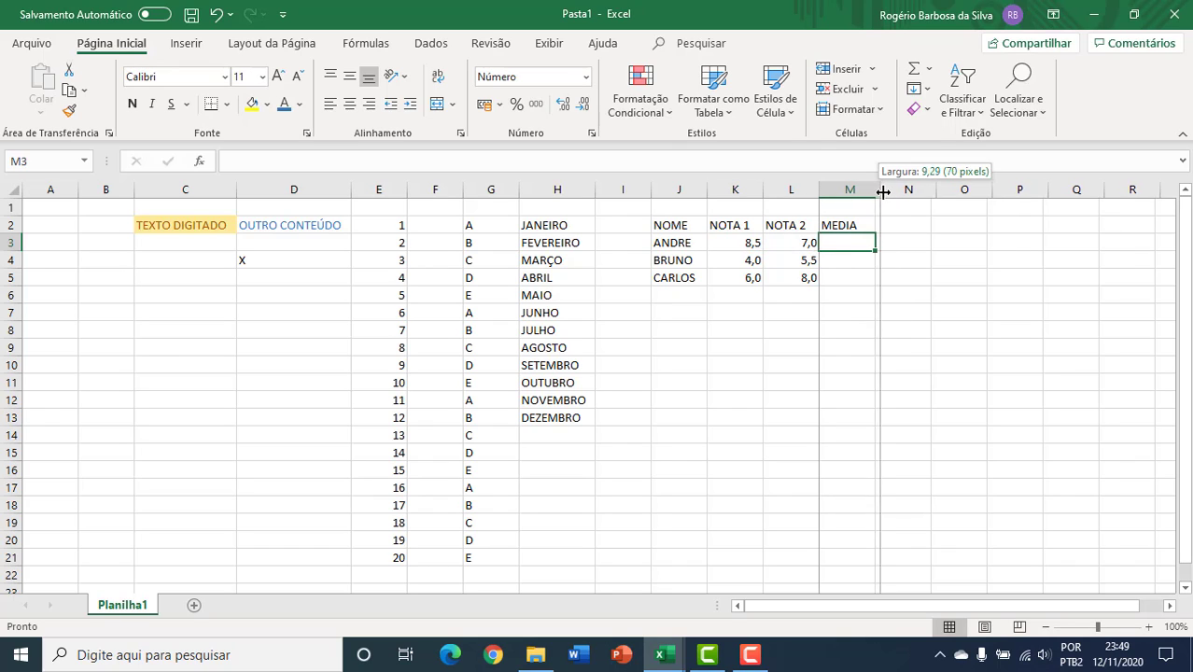
left_click(717, 243)
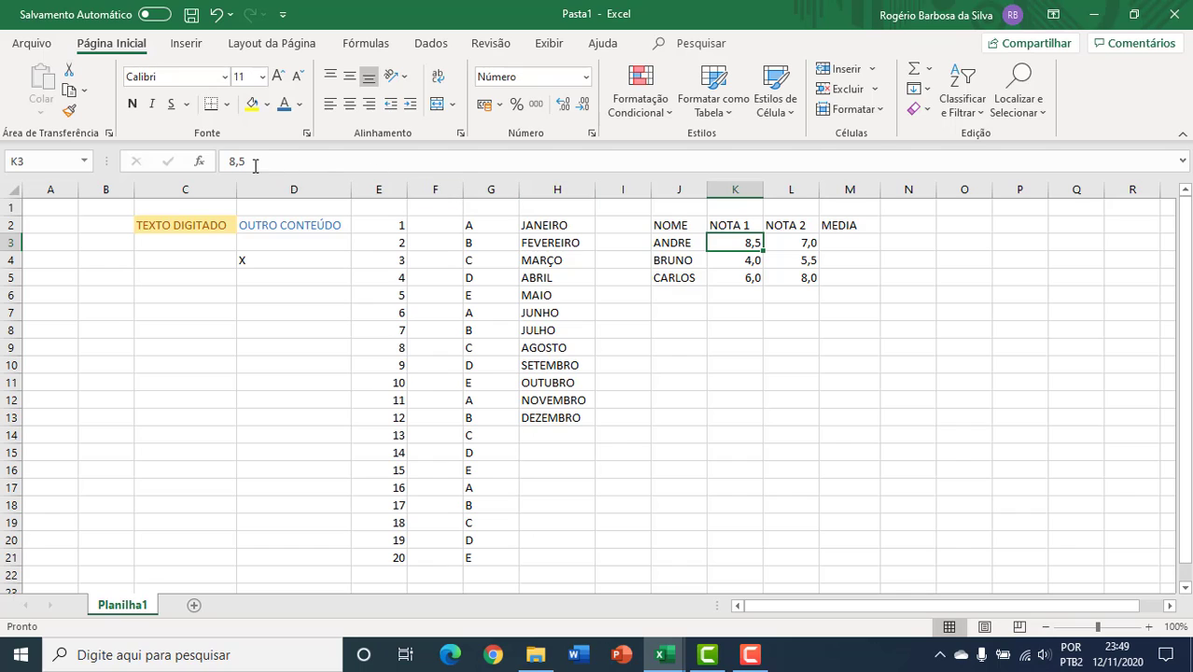
Make the table headers NOME, NOTA 1, NOTA 2 and MEDIA in J2 to M2 bold
left_click(685, 240)
left_click(677, 229)
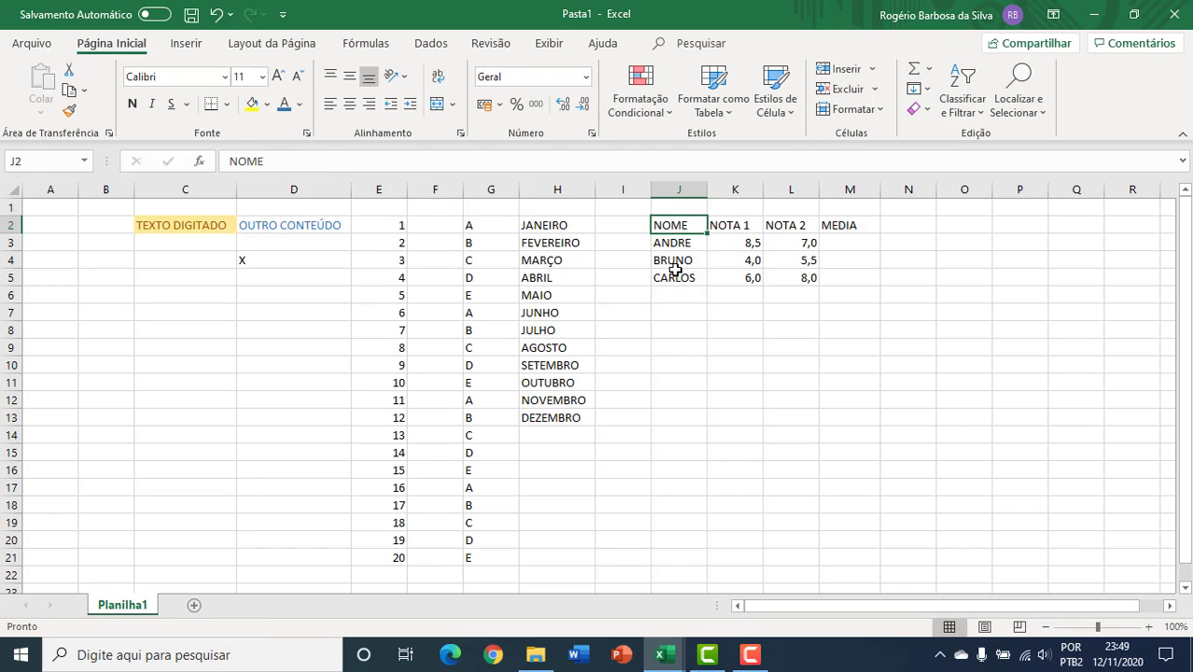
left_click_drag(685, 227, 870, 226)
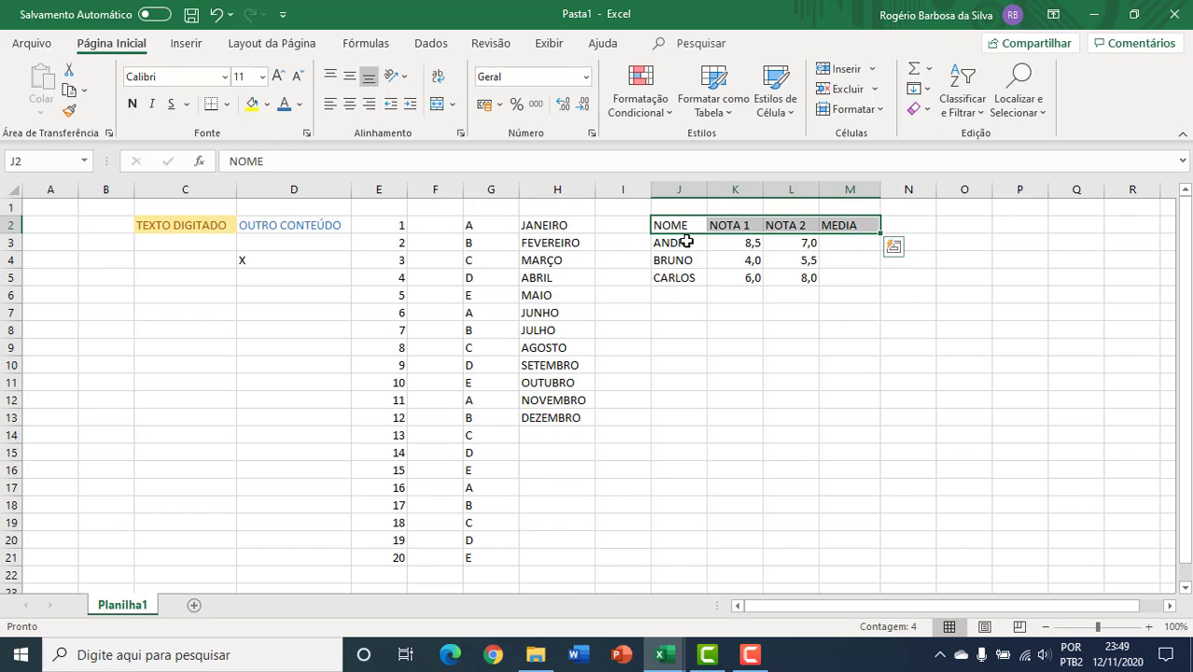
left_click(132, 104)
left_click(738, 311)
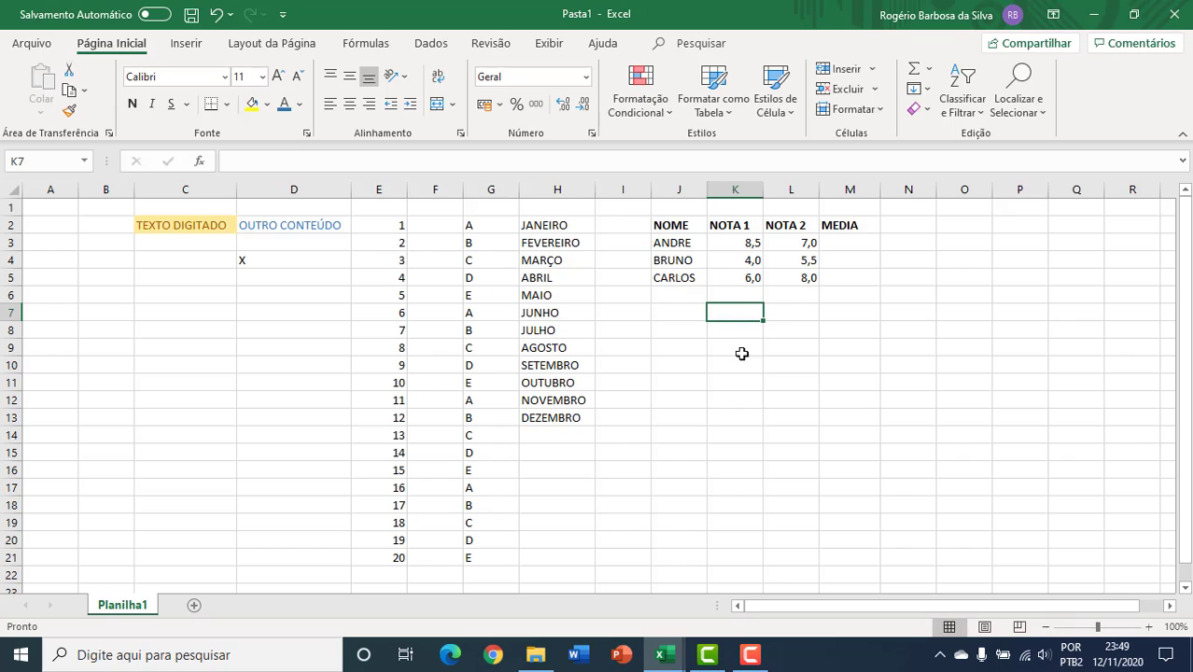
Color the three student names in cells J3 to J5 blue
left_click_drag(680, 245, 684, 277)
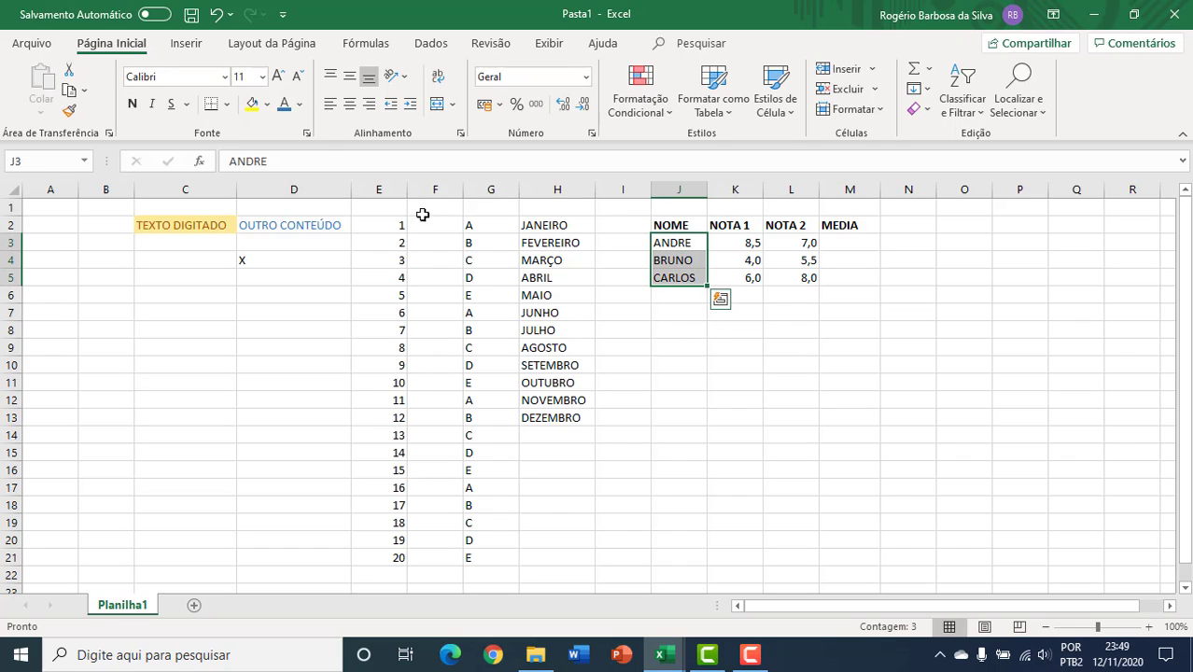
left_click(283, 103)
left_click(758, 382)
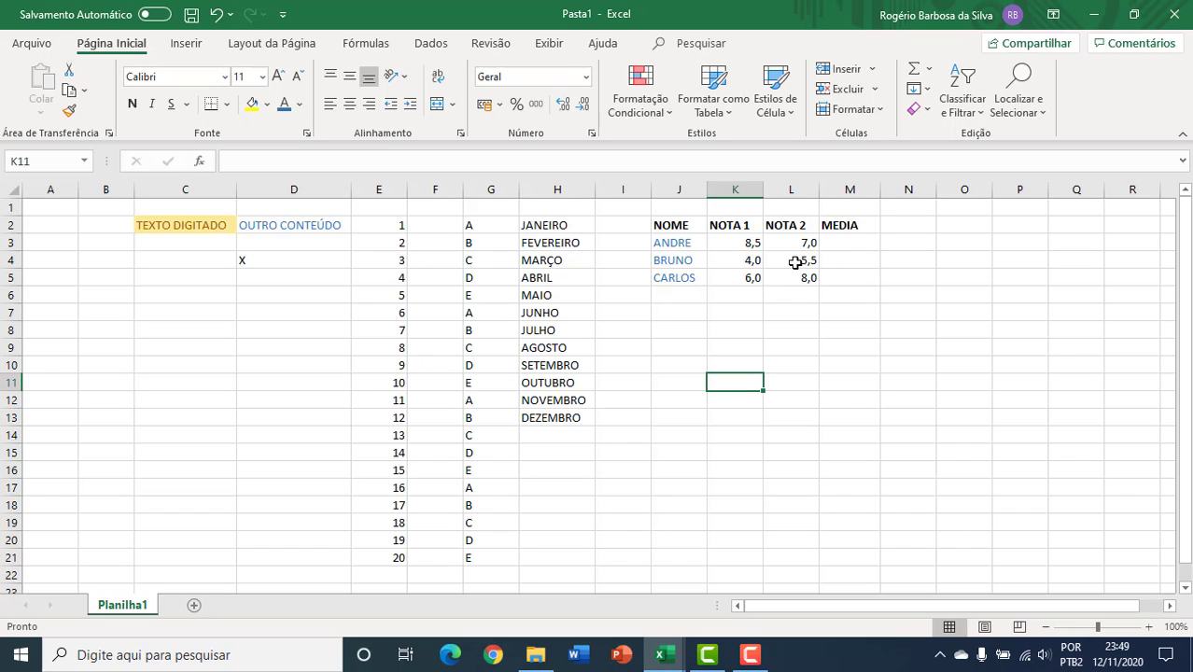
left_click(736, 244)
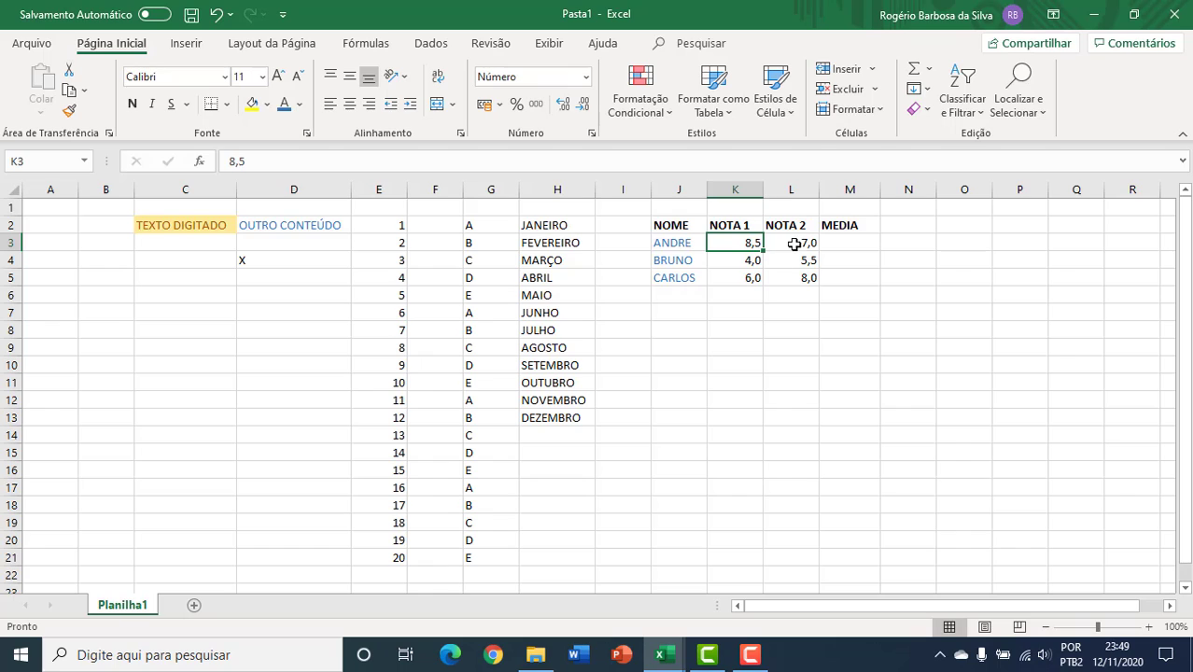
left_click(791, 245)
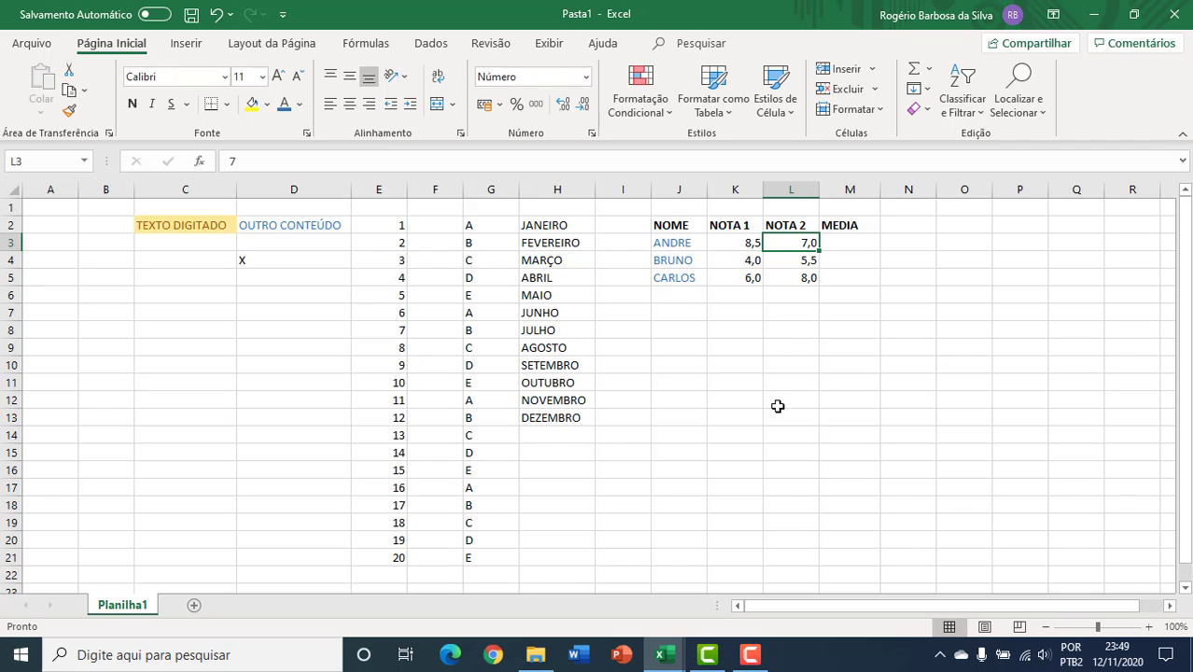
left_click(839, 245)
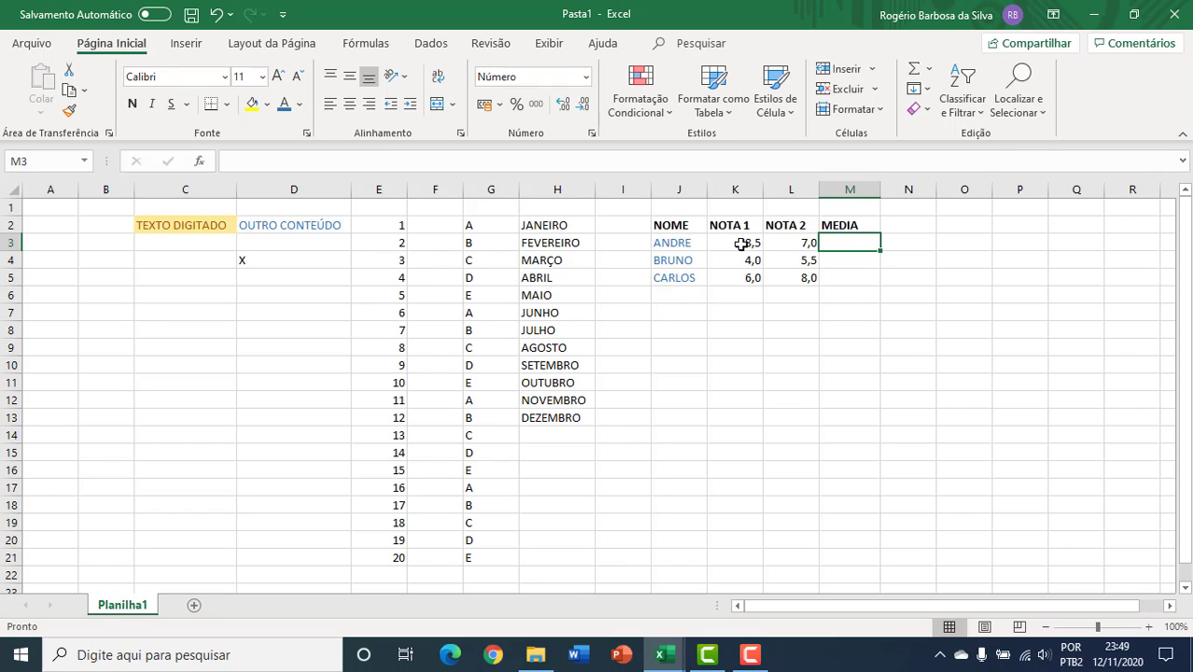
type("8")
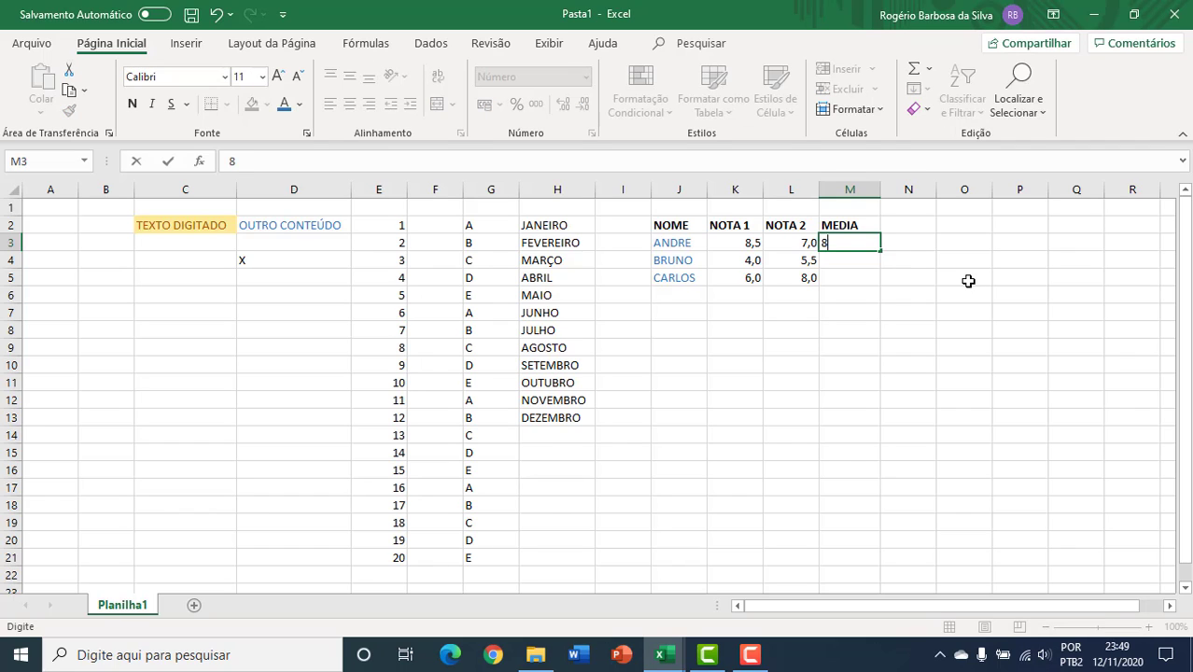
type(",%")
key("BackSpace")
type("5+7,0")
key("BackSpace")
key("BackSpace")
key("BackSpace")
key("BackSpace")
key("BackSpace")
key("BackSpace")
Check the references of the first student's two grade cells and enter K3+L3/2 without an equals sign in MEDIA cell M3
left_click(724, 243)
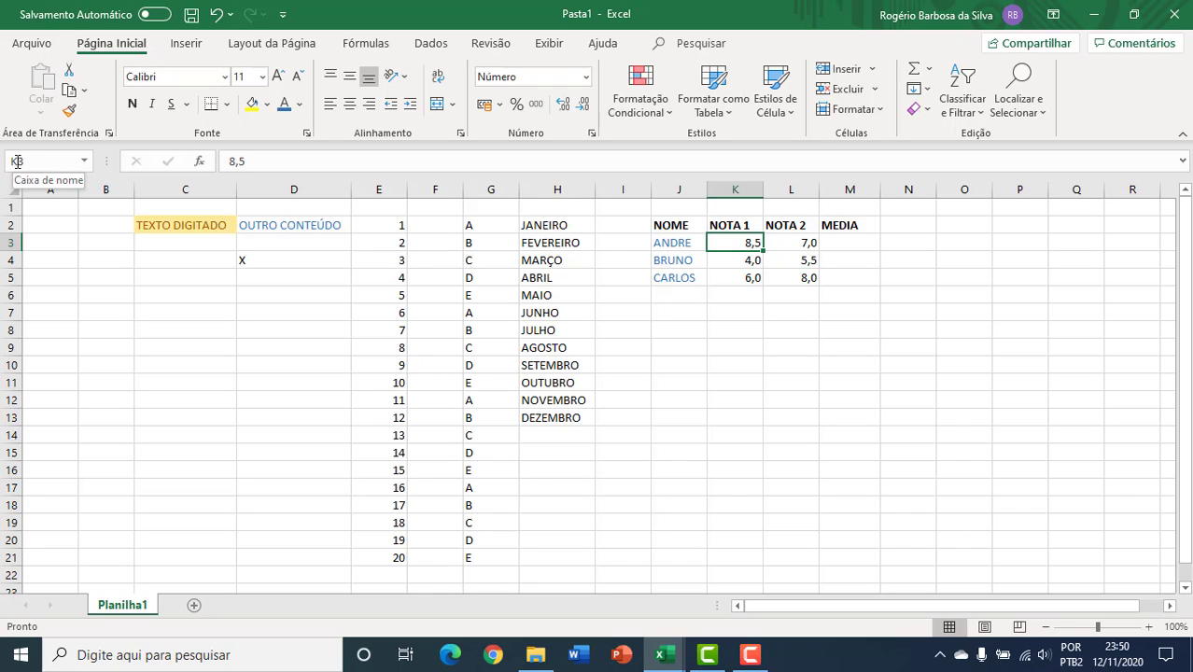
left_click(800, 245)
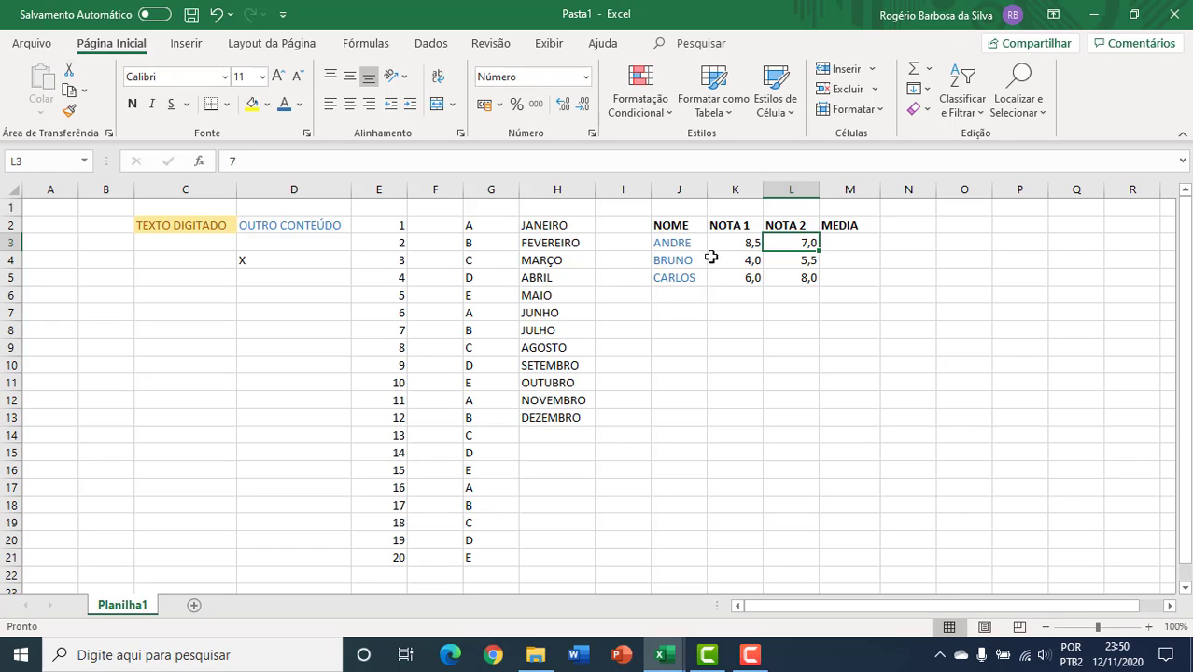
left_click(752, 241)
left_click(792, 241)
left_click(736, 244)
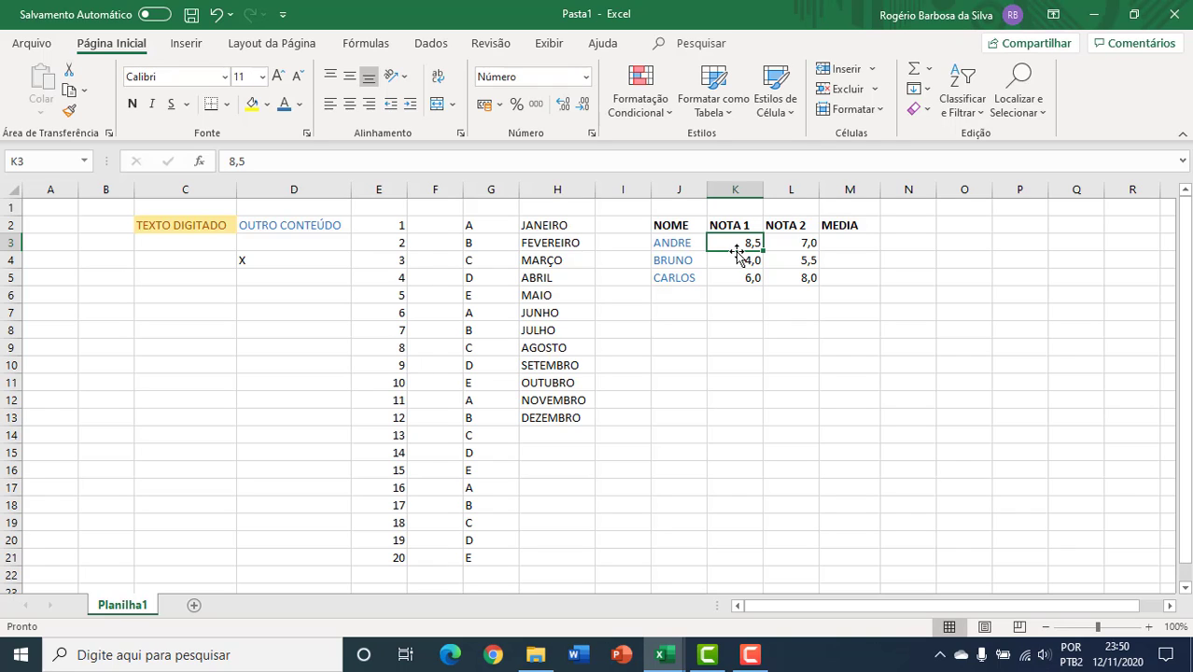
left_click(842, 244)
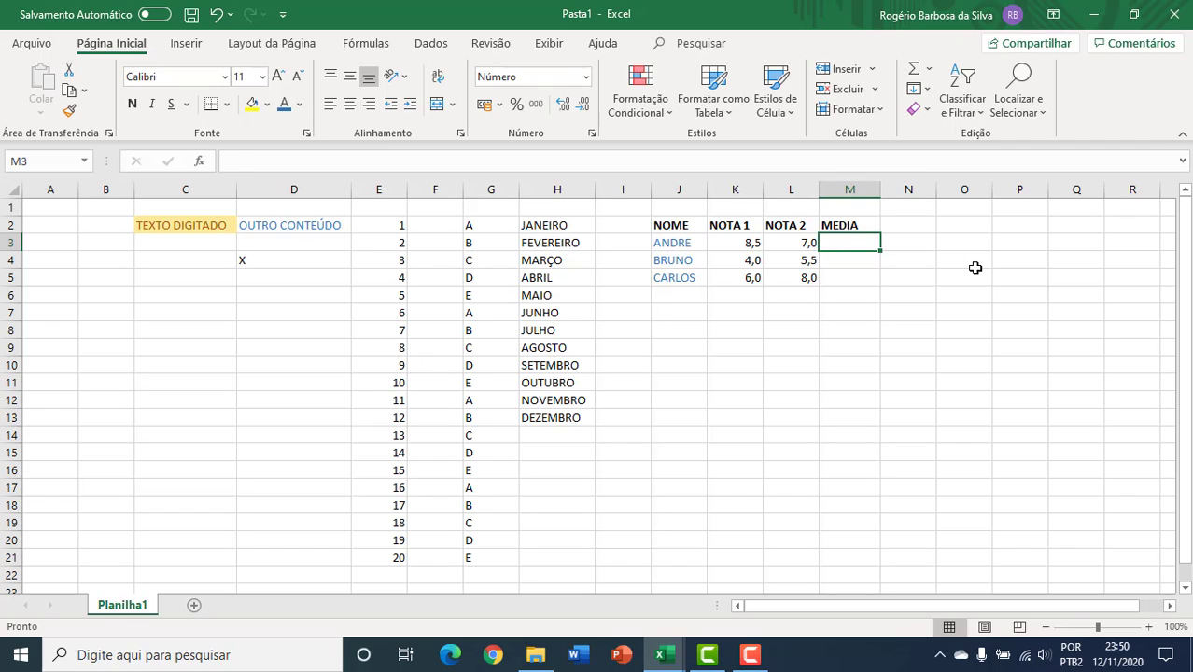
type("K3")
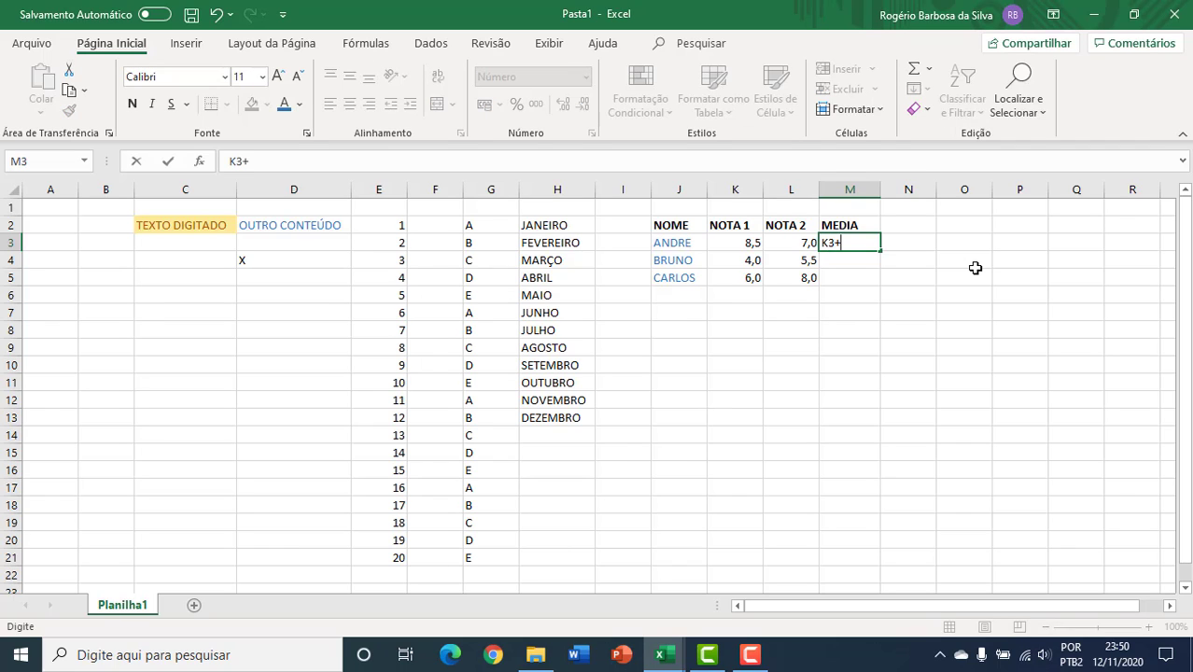
type("+L3/2")
key("Return")
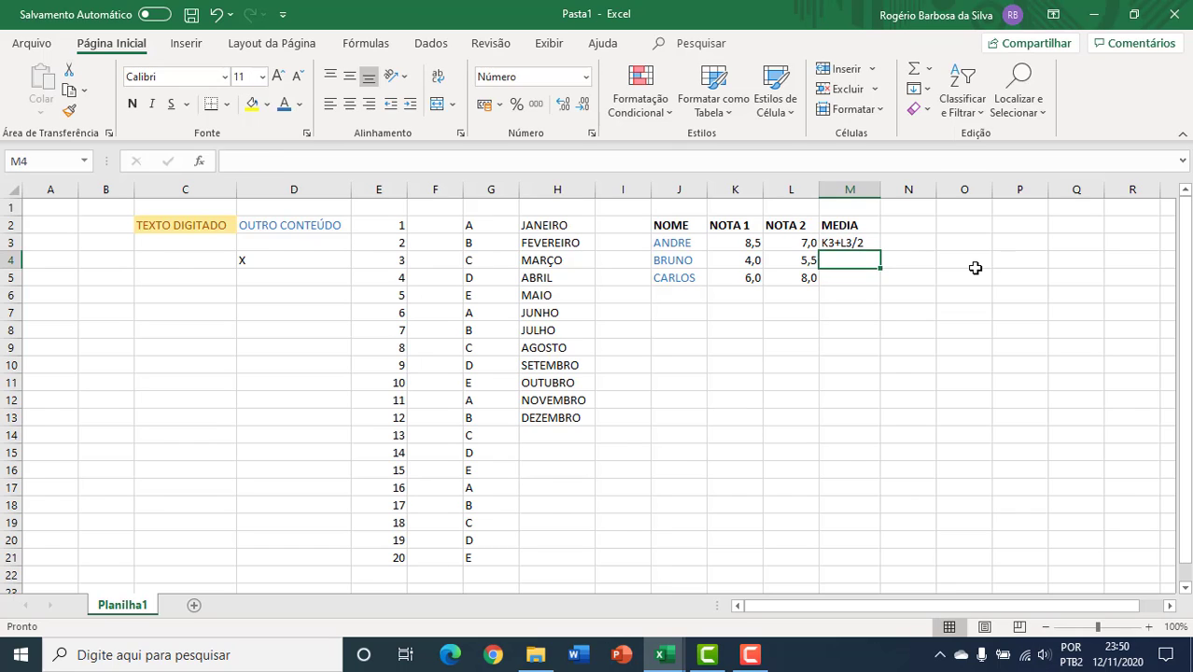
Browse the function library's categories for cell M3, from financial through statistical, and examine the description of the MÉDIA function
left_click(860, 245)
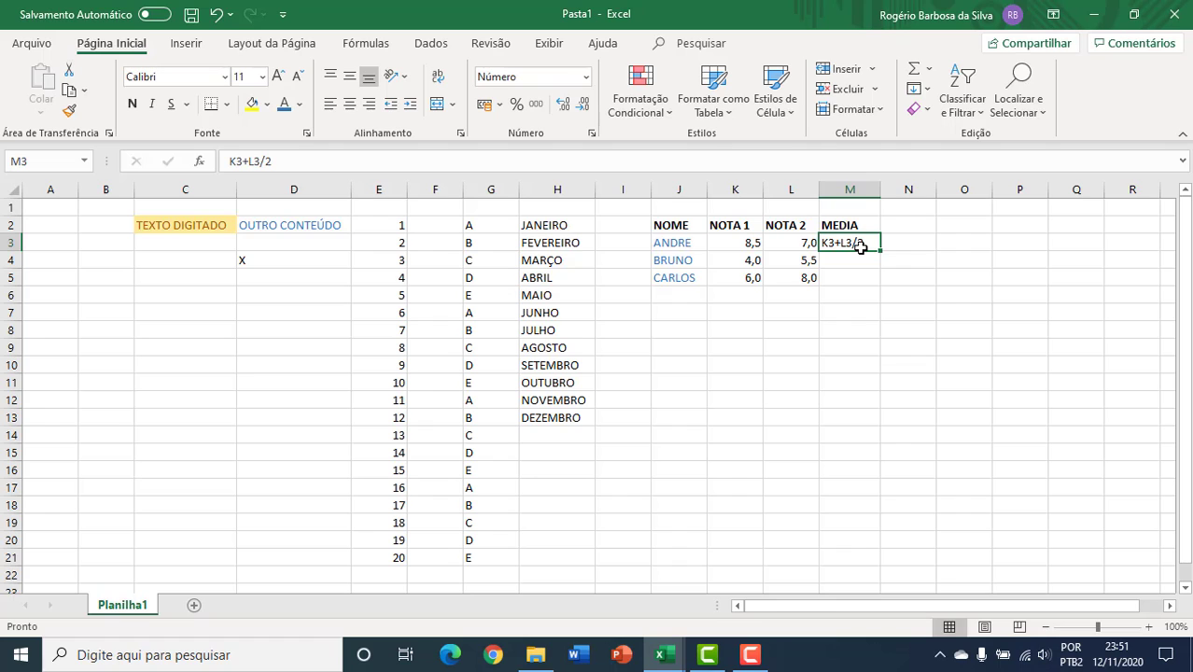
left_click(364, 43)
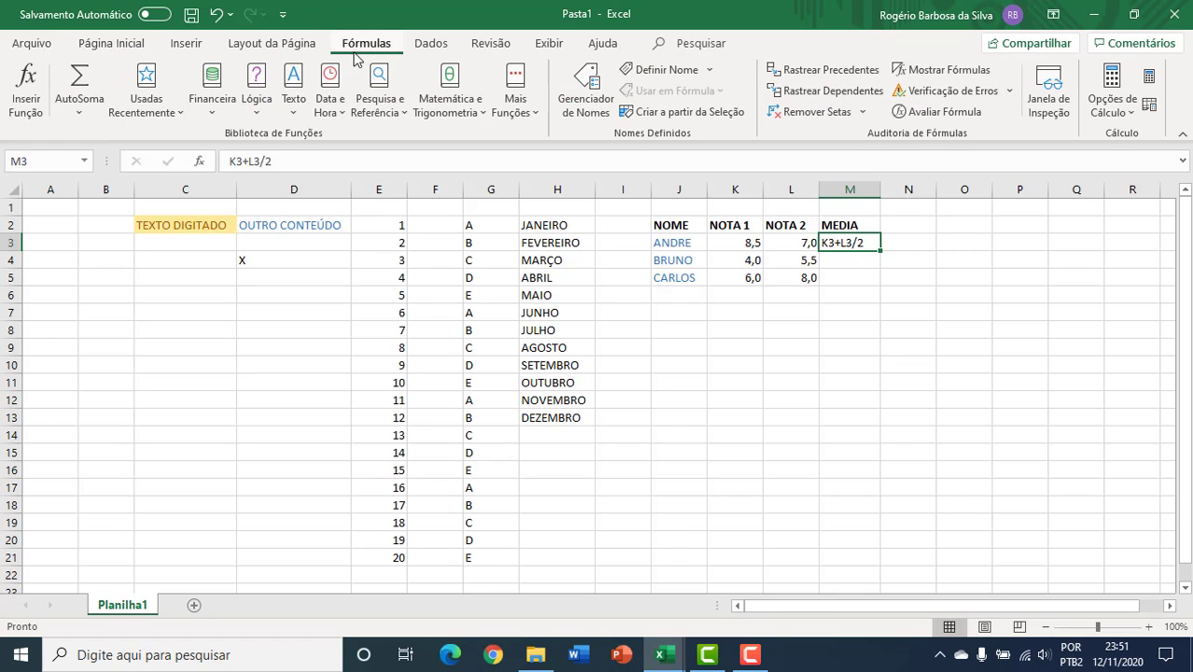
left_click(212, 112)
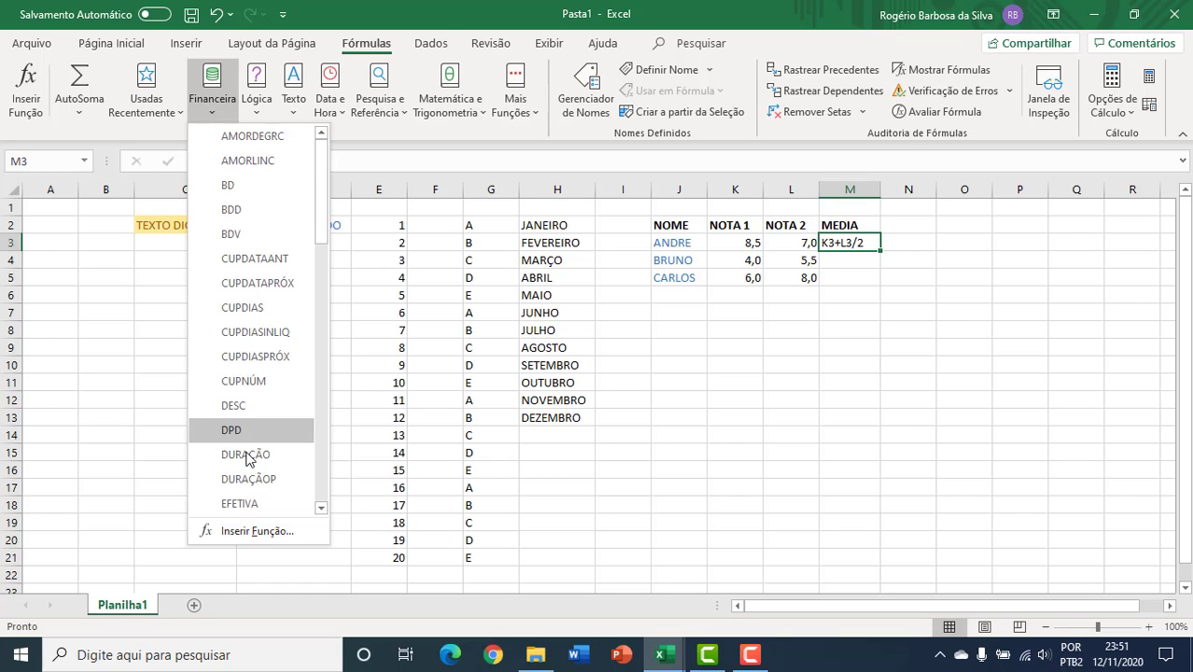
left_click_drag(321, 183, 320, 325)
left_click_drag(327, 301, 331, 159)
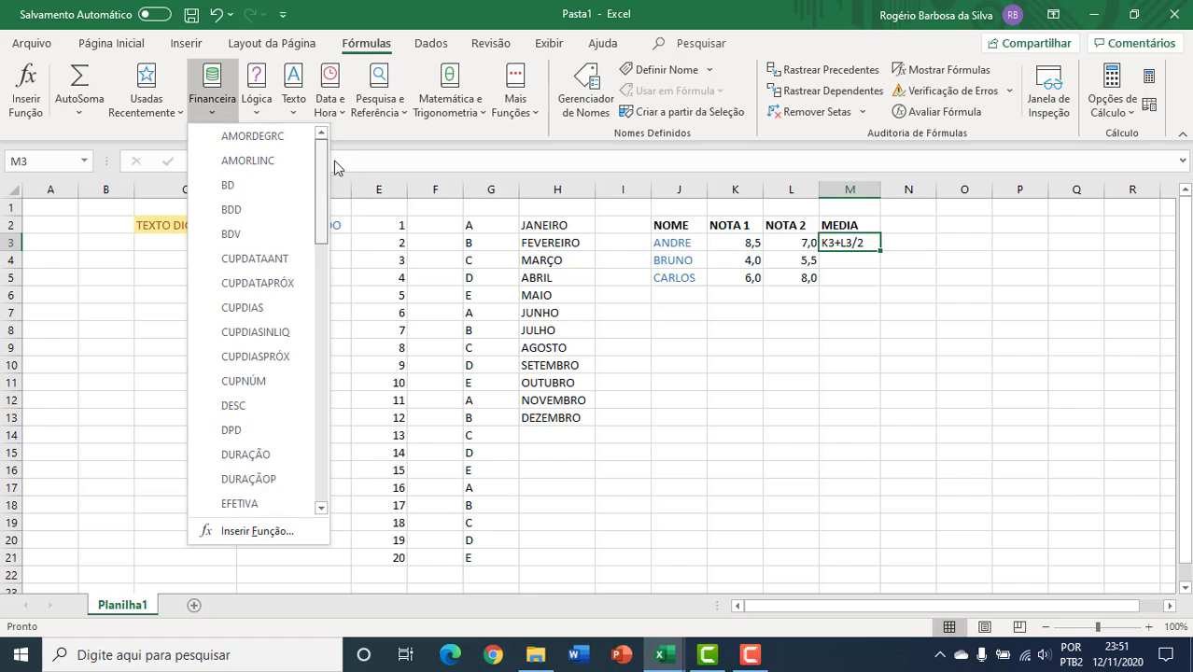
left_click(255, 115)
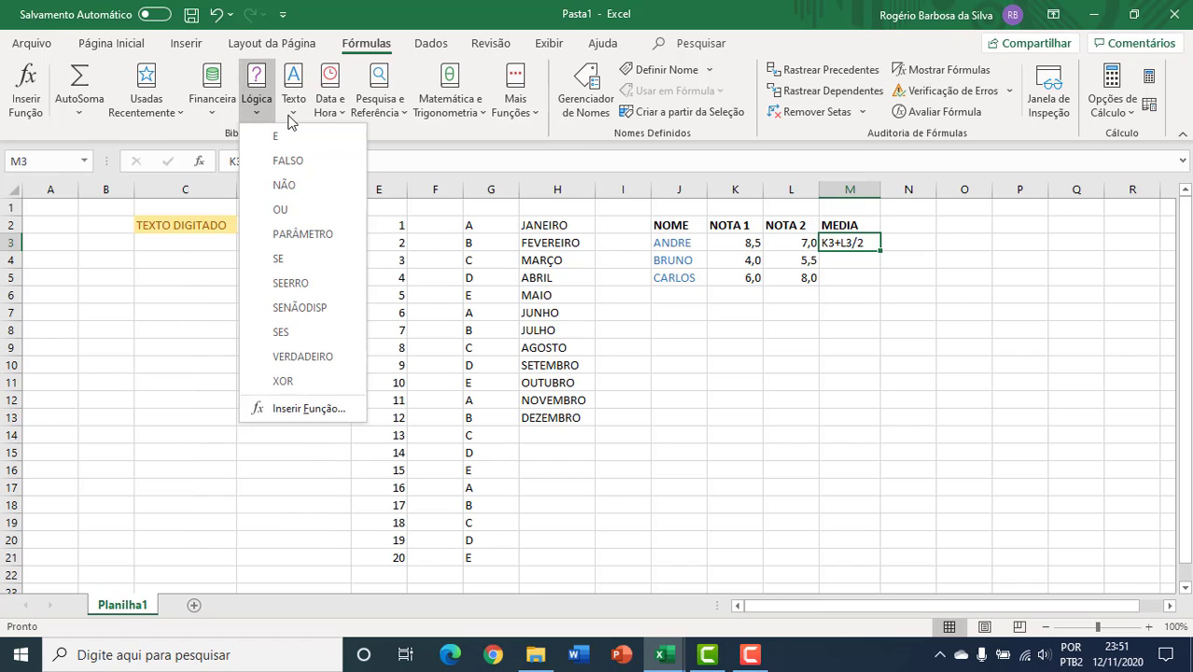
left_click(292, 114)
left_click(342, 114)
left_click(342, 116)
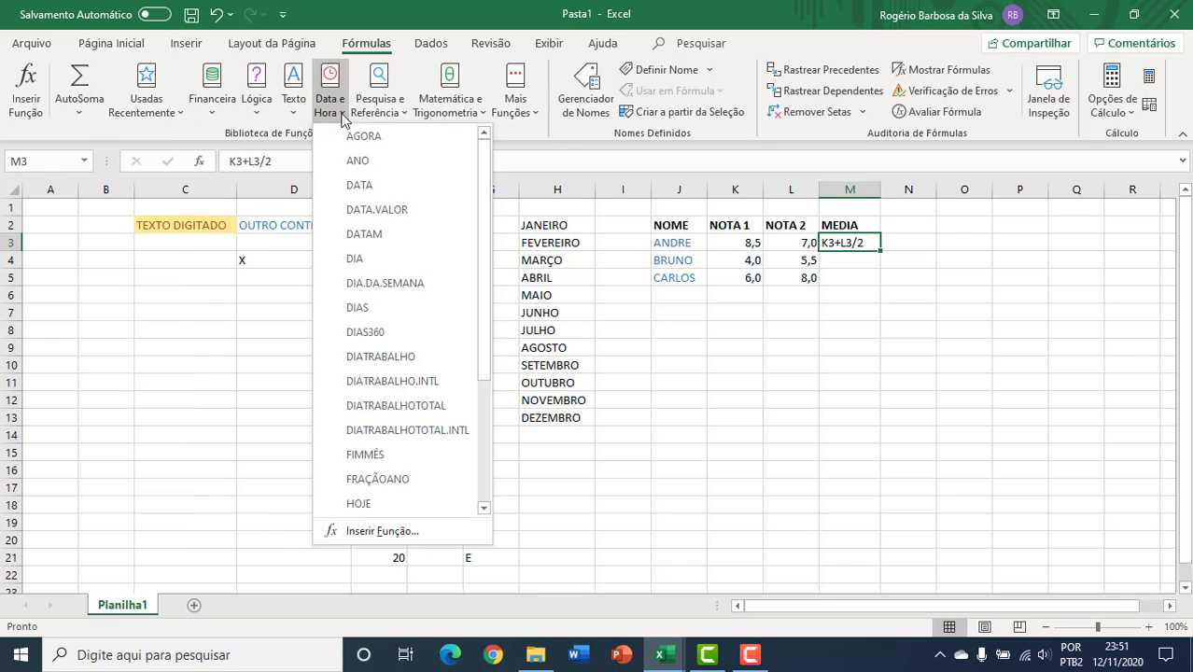
left_click(402, 114)
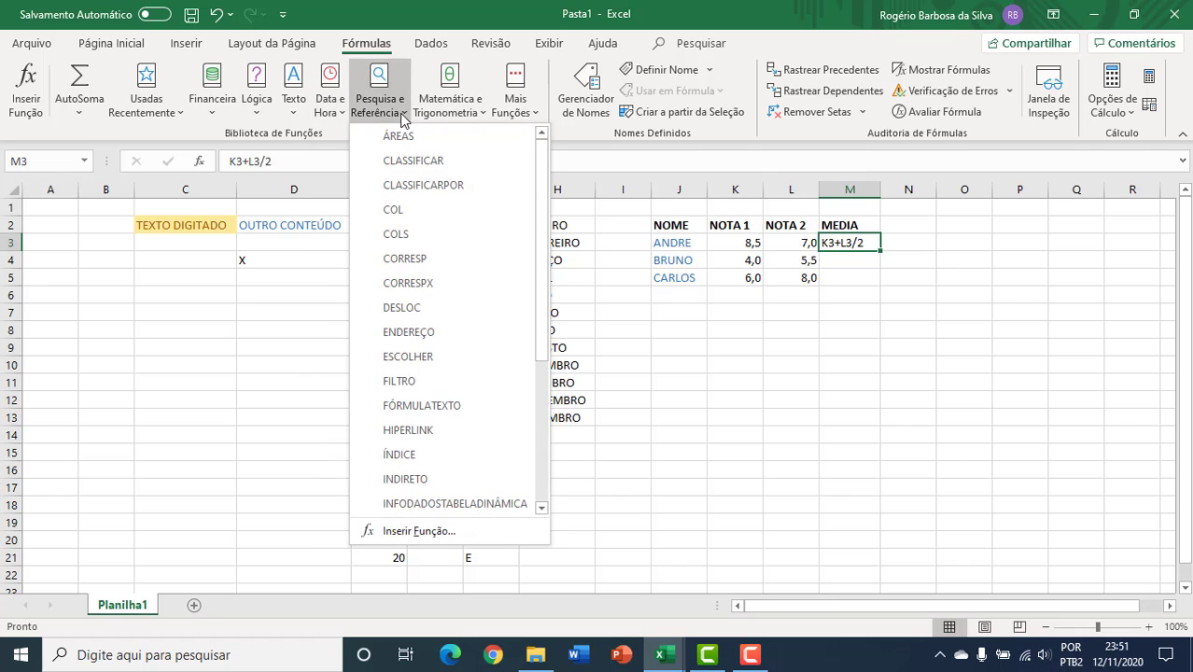
left_click(482, 116)
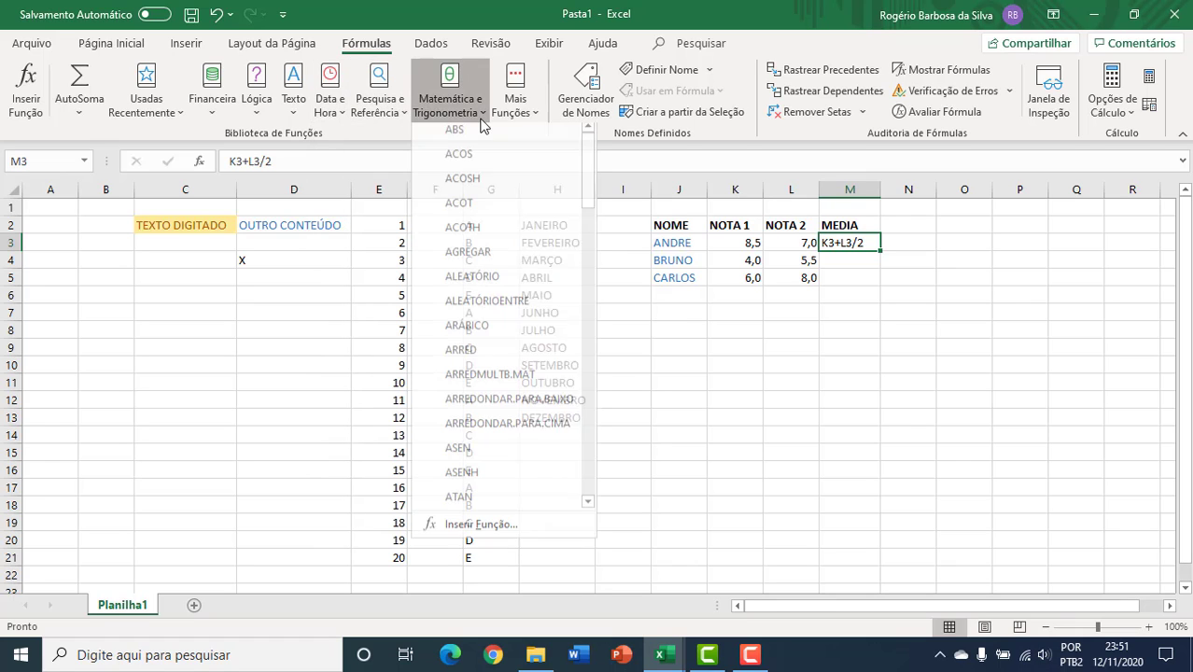
left_click(533, 114)
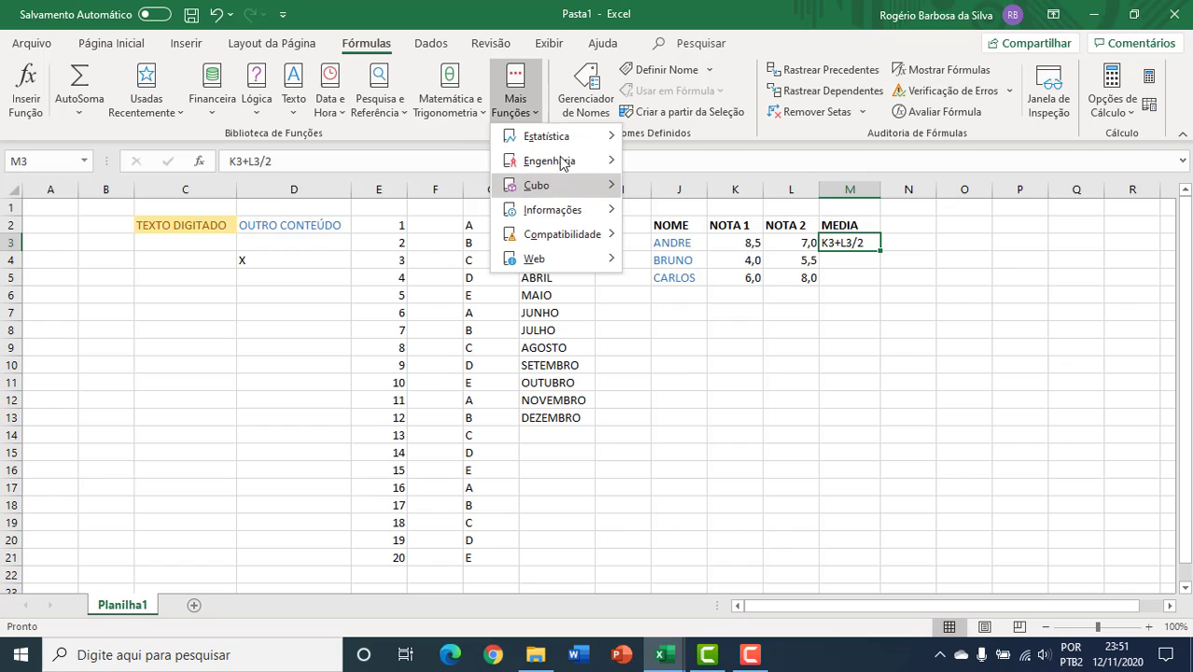
mouse_move(566, 140)
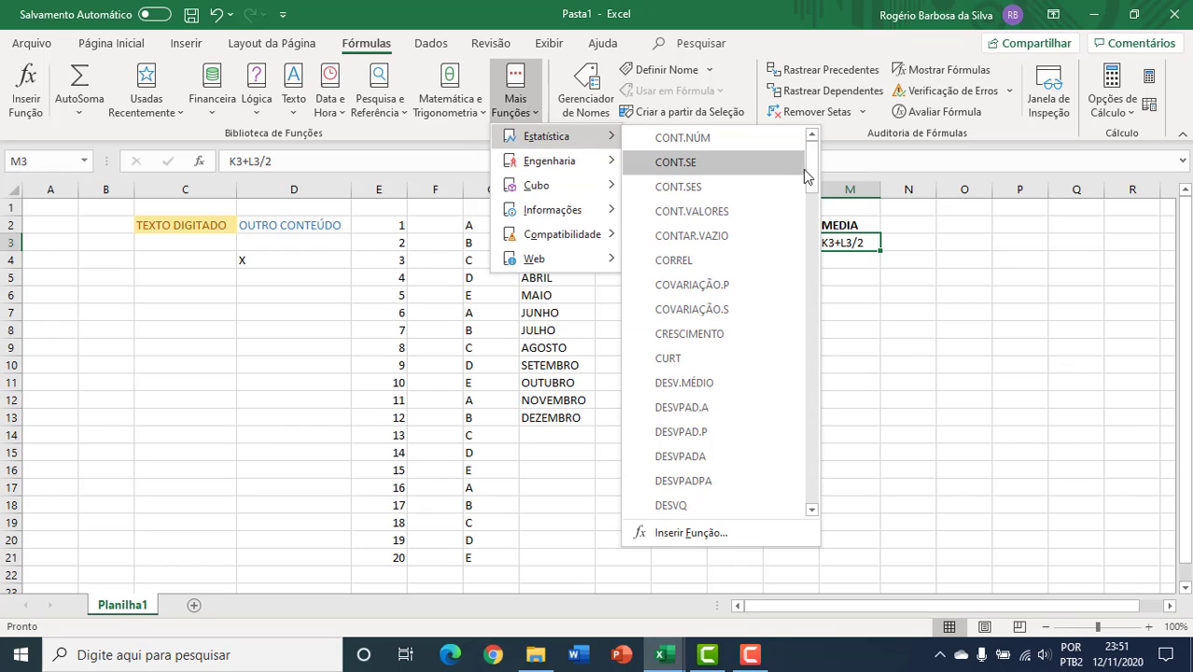
left_click_drag(811, 175, 807, 375)
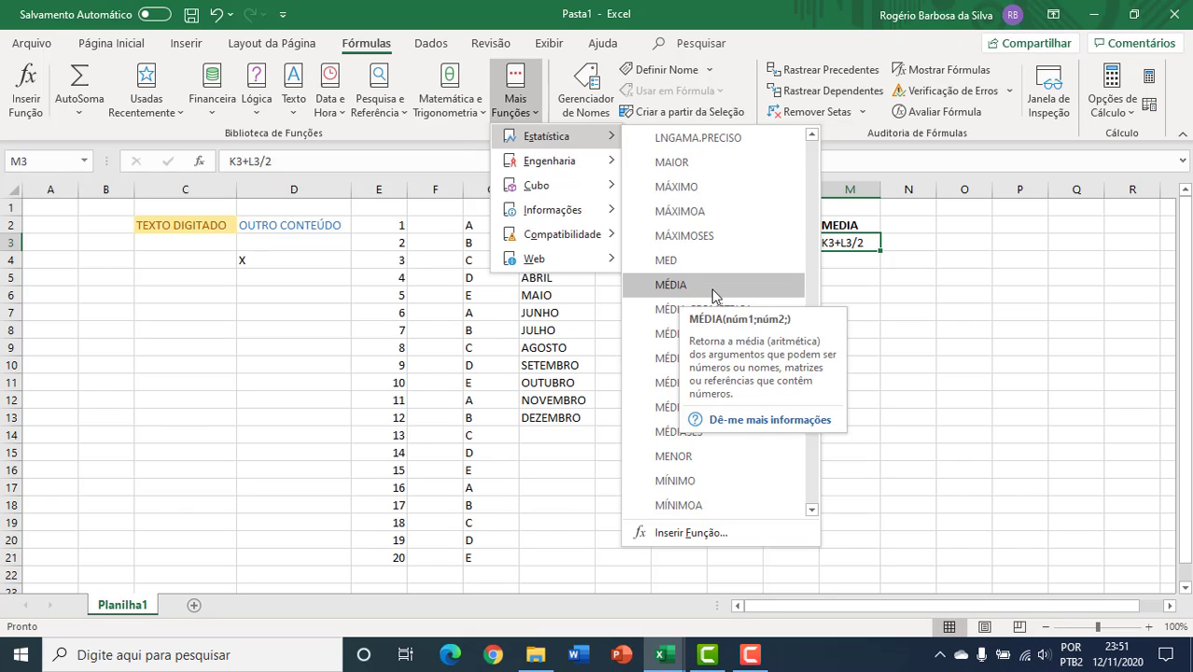
left_click(564, 316)
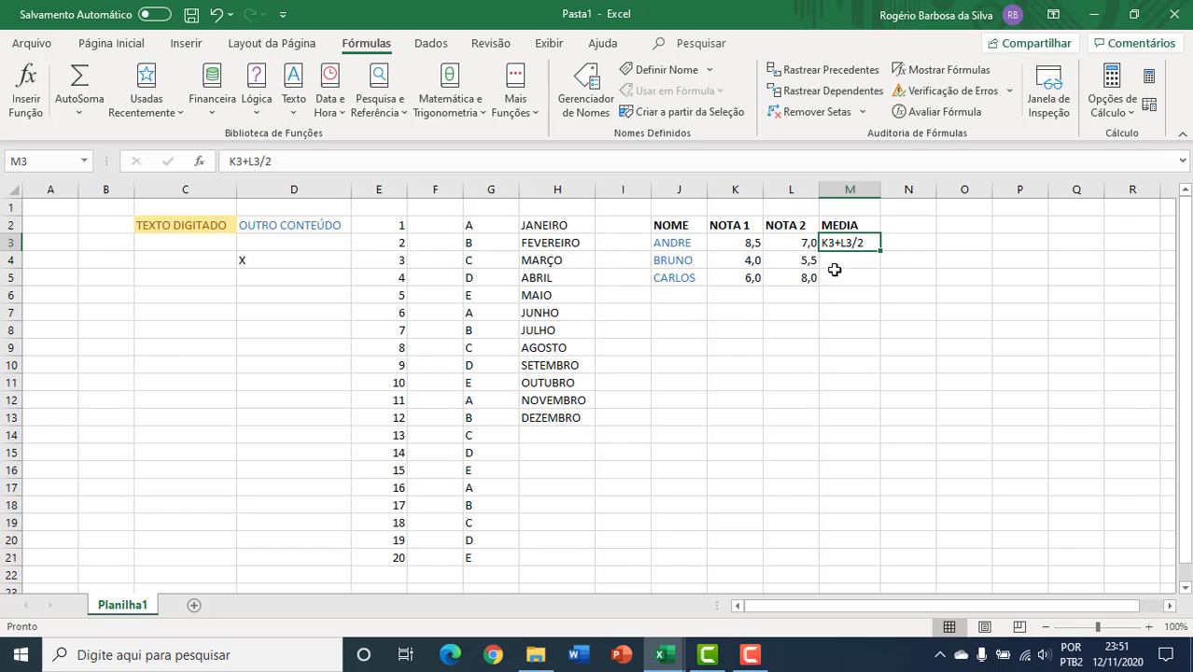
Check the first student's two grade cells, K3 and L3, beside the MEDIA column
key("Down")
key("Down")
key("Up")
key("Up")
left_click(837, 258)
left_click(737, 245)
left_click(801, 243)
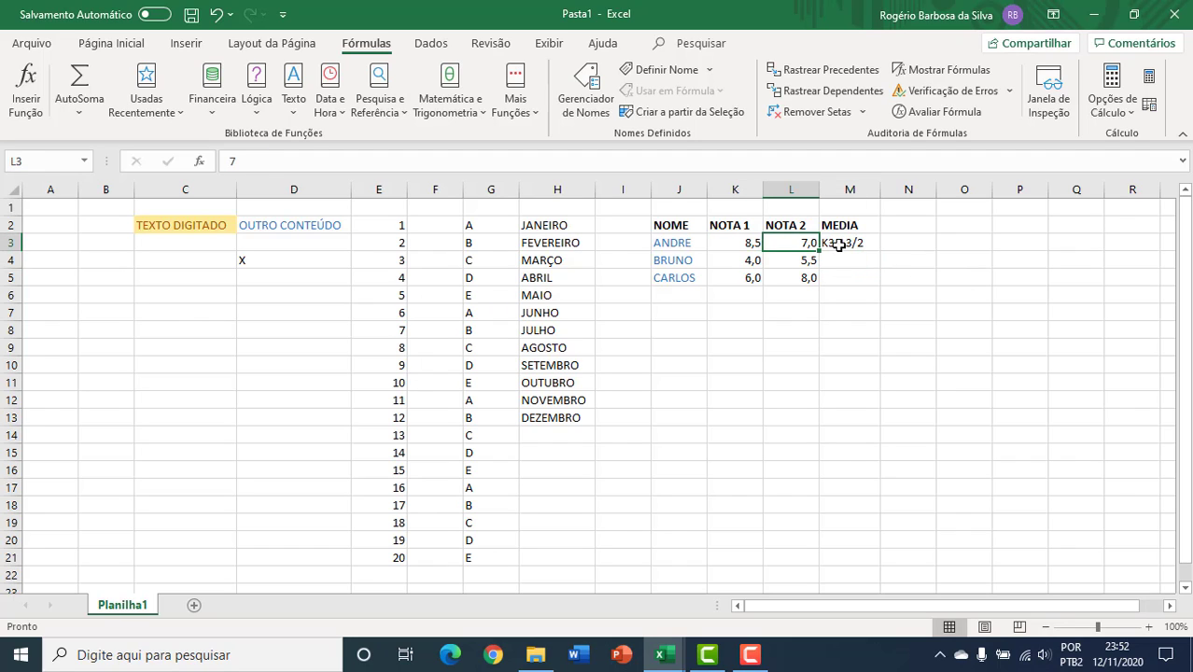
Replace the content of MEDIA cell M3 with the plain text QUALQUER COISA
left_click(841, 244)
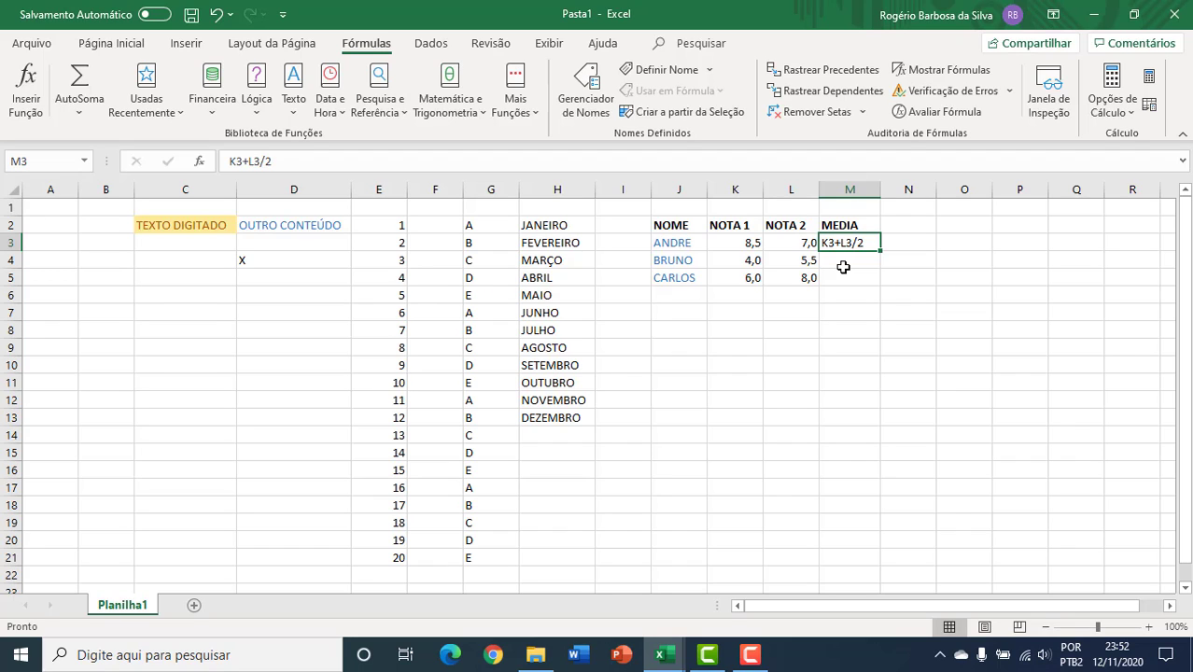
type("QUALQUER")
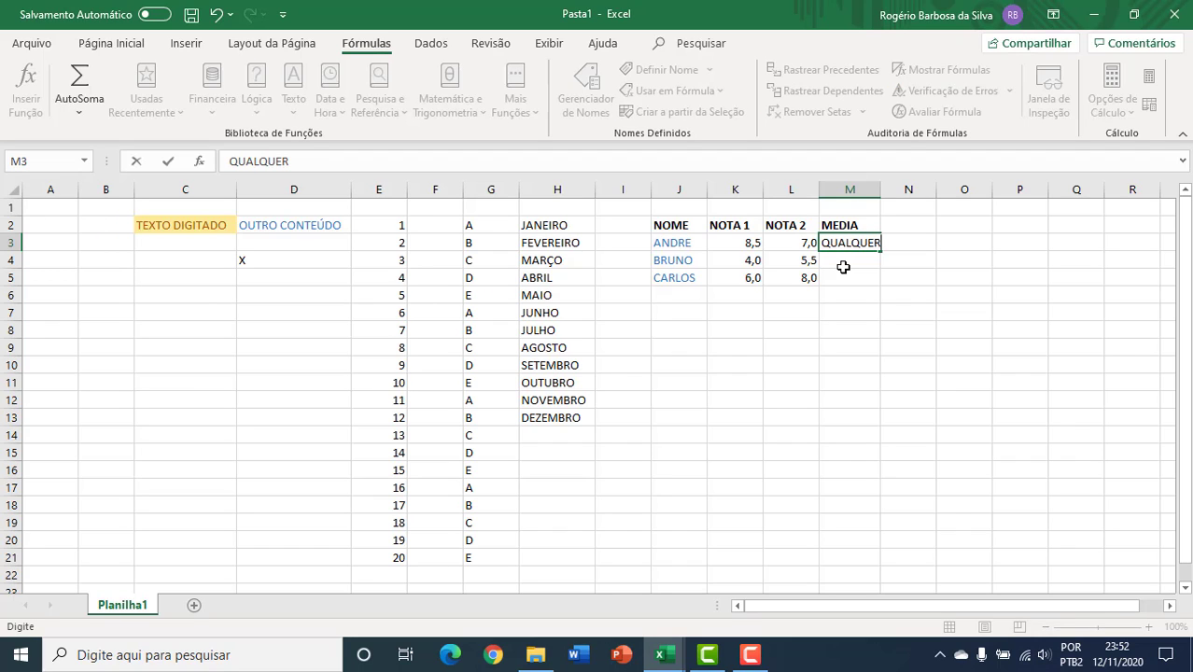
type(" COISA")
key("Return")
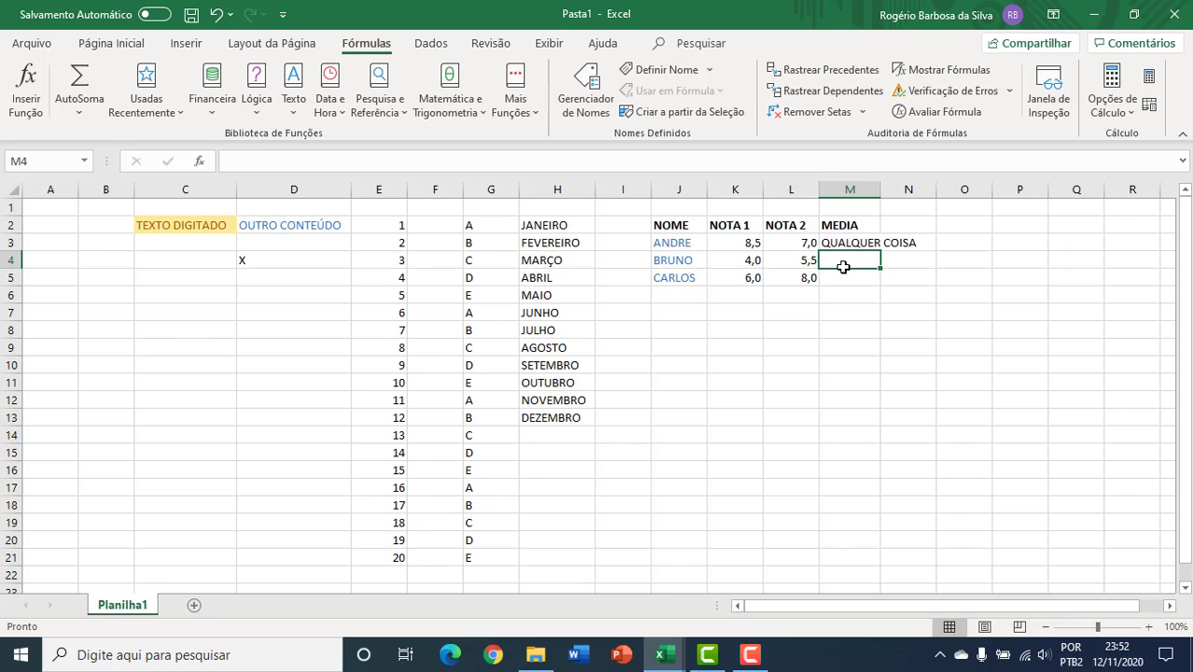
Overwrite MEDIA cell M3 with K3+L3, without an equals sign
key("Up")
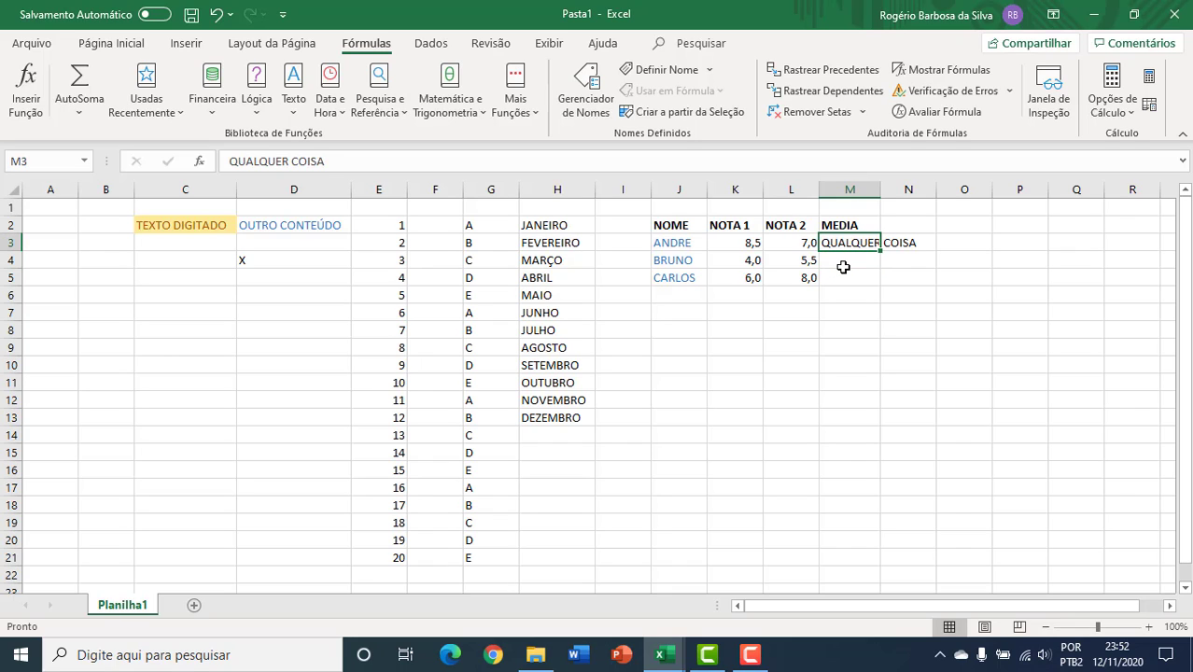
type("K3")
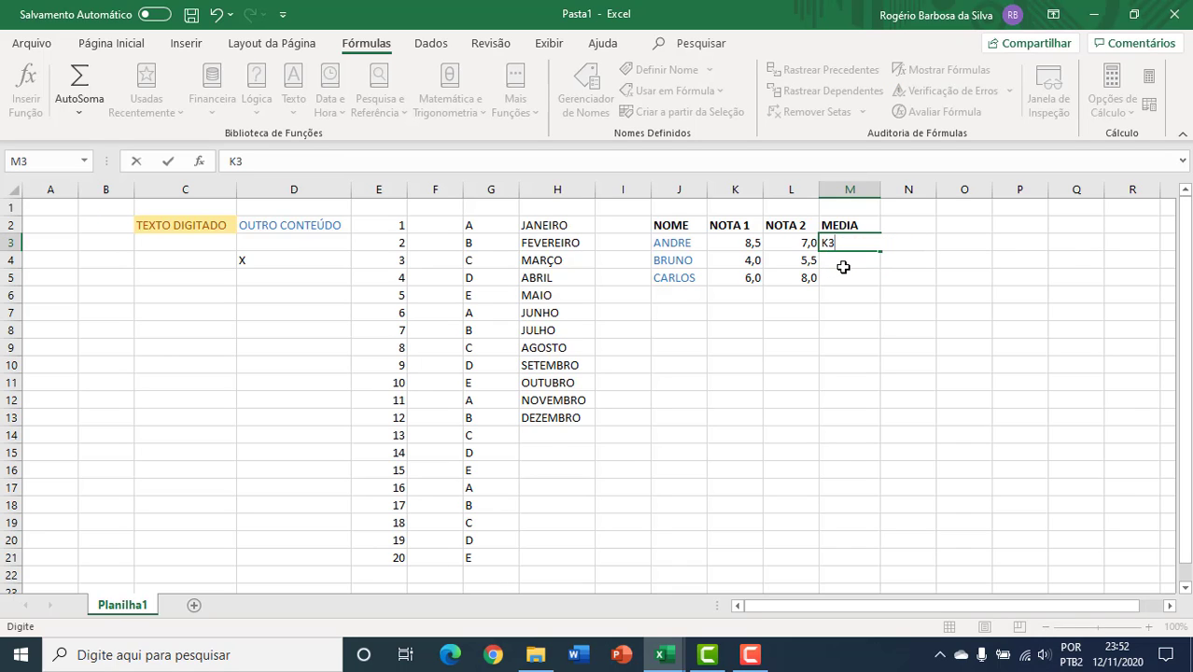
type("+L3")
key("Return")
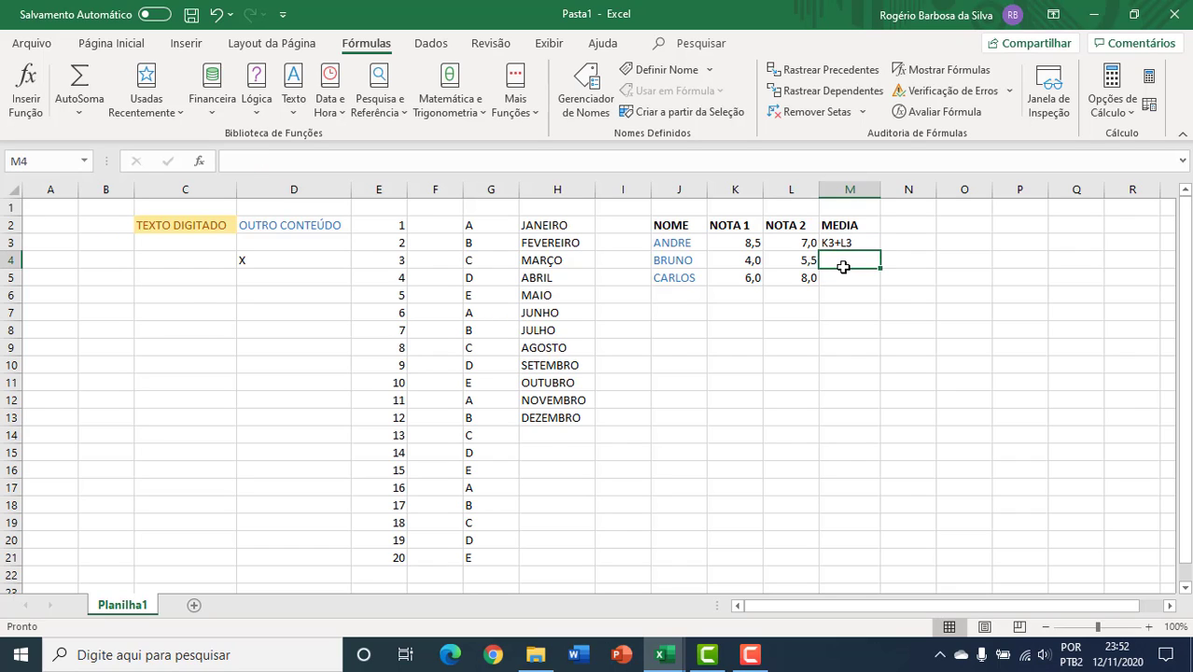
Clear MEDIA cell M3 and write the formula =K3+L3/2 in it without parentheses
left_click(868, 243)
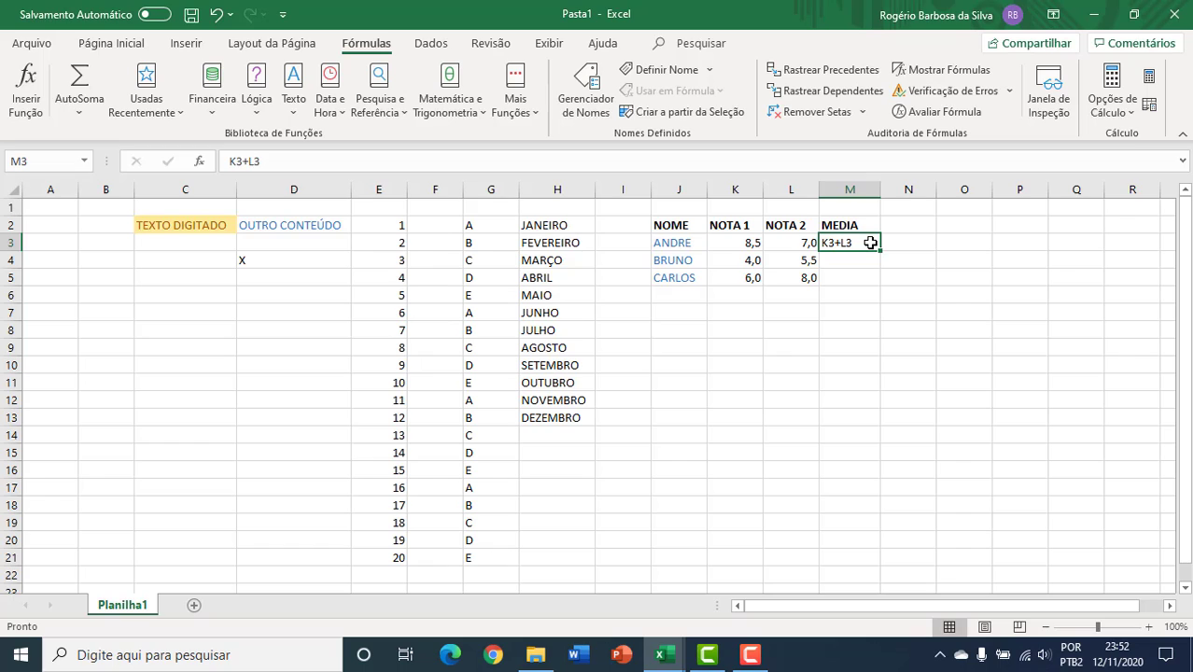
key("Delete")
type("=")
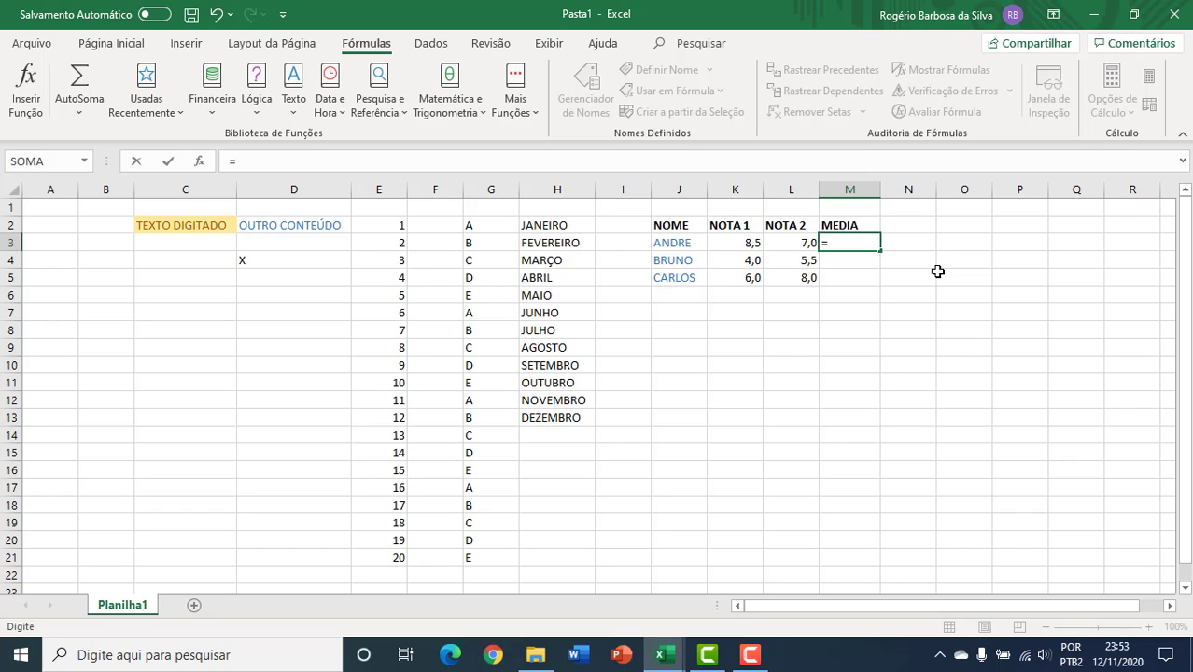
type("K3+")
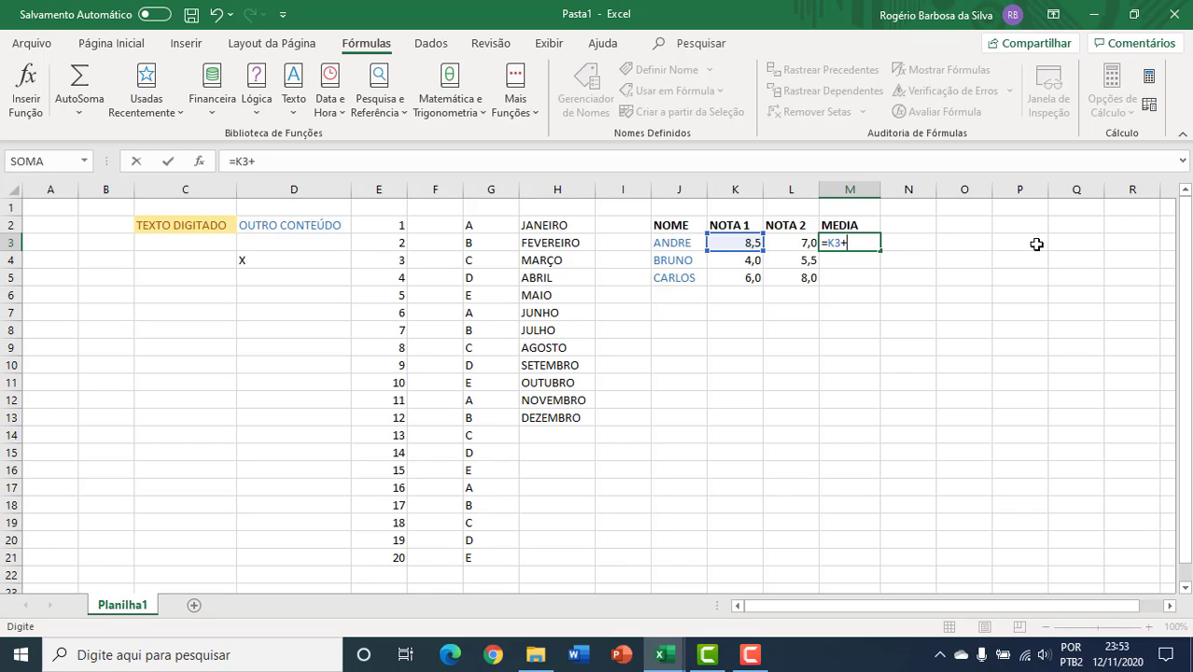
type("L3")
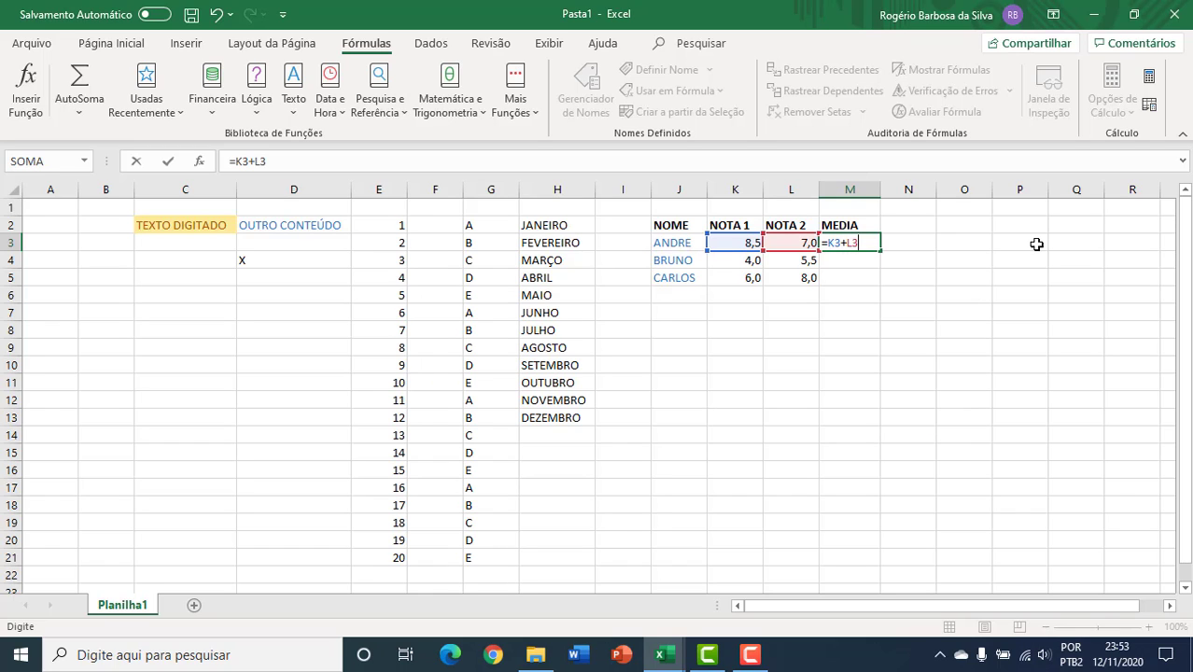
type("/2")
Rewrite the formula in MEDIA cell M3 with the sum in parentheses, as =(K3+L3)/2, and enter it
key("BackSpace")
key("BackSpace")
key("BackSpace")
key("BackSpace")
key("BackSpace")
key("BackSpace")
key("BackSpace")
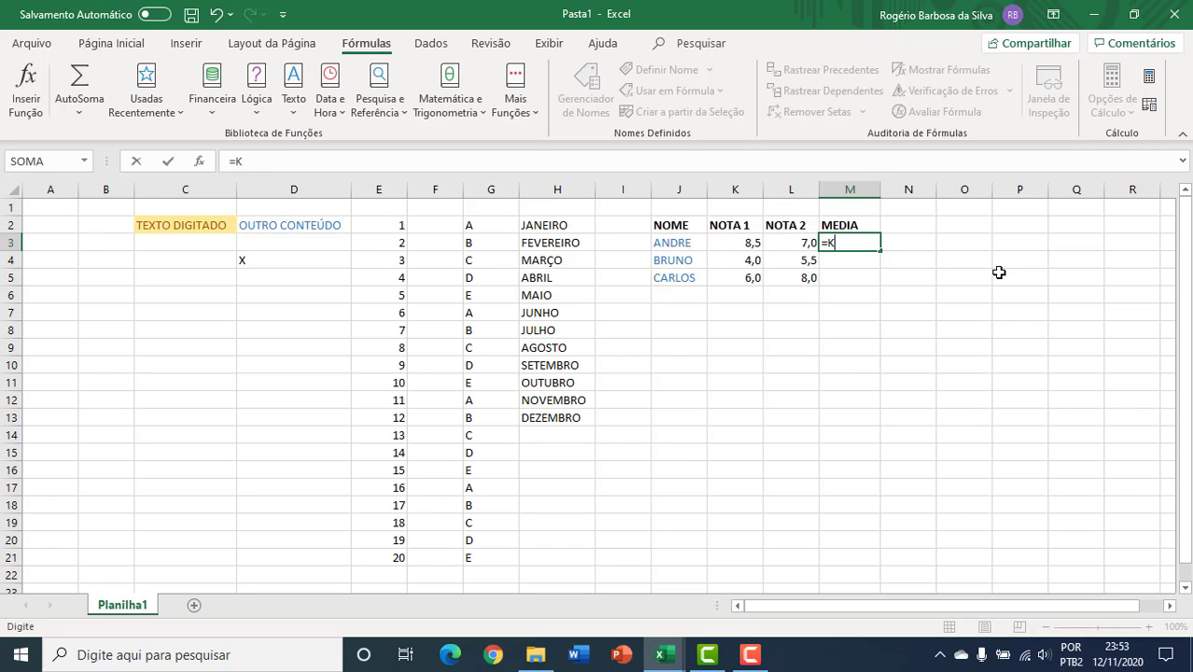
type("(K3")
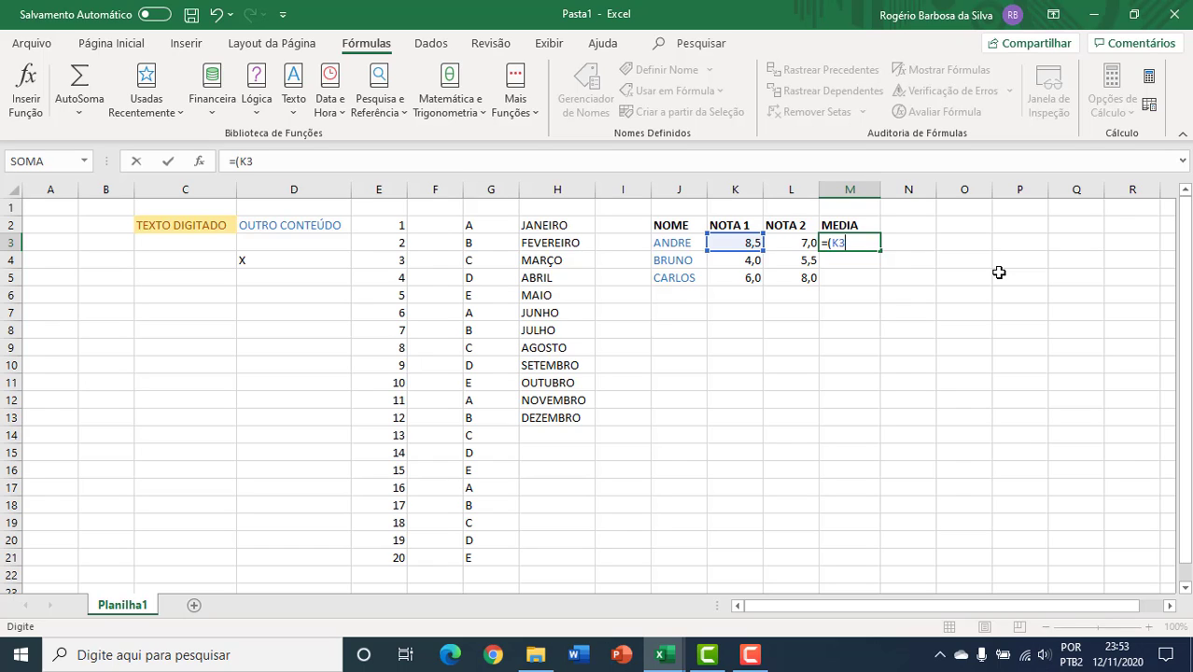
type("+L3")
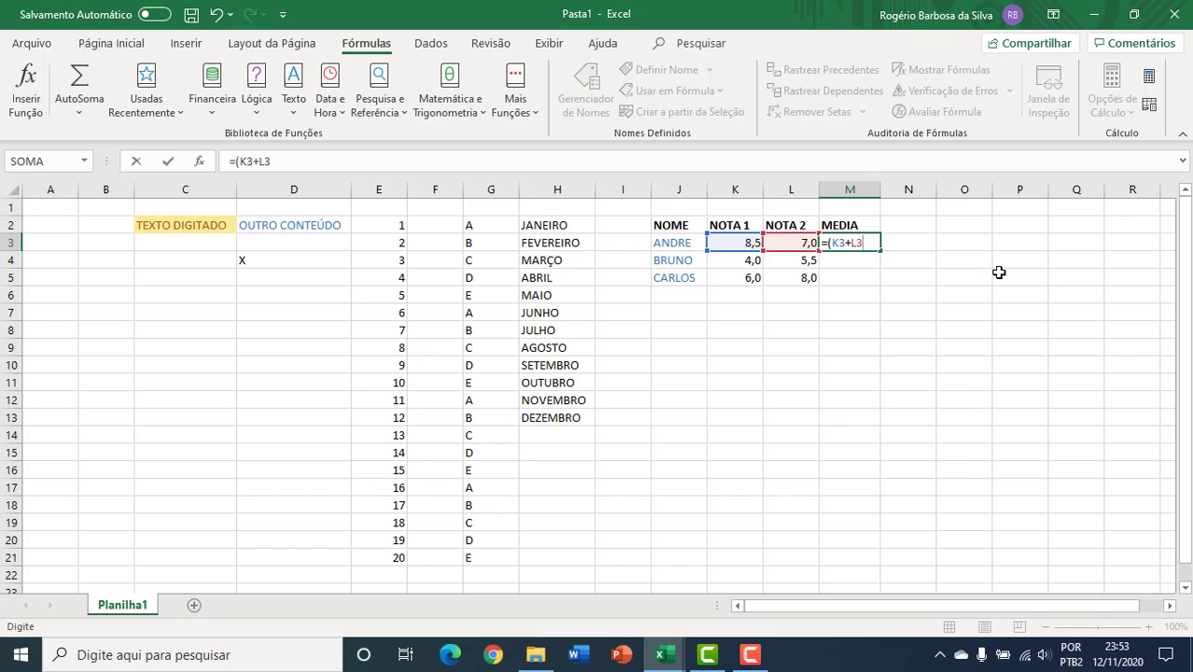
type(")/2")
key("Return")
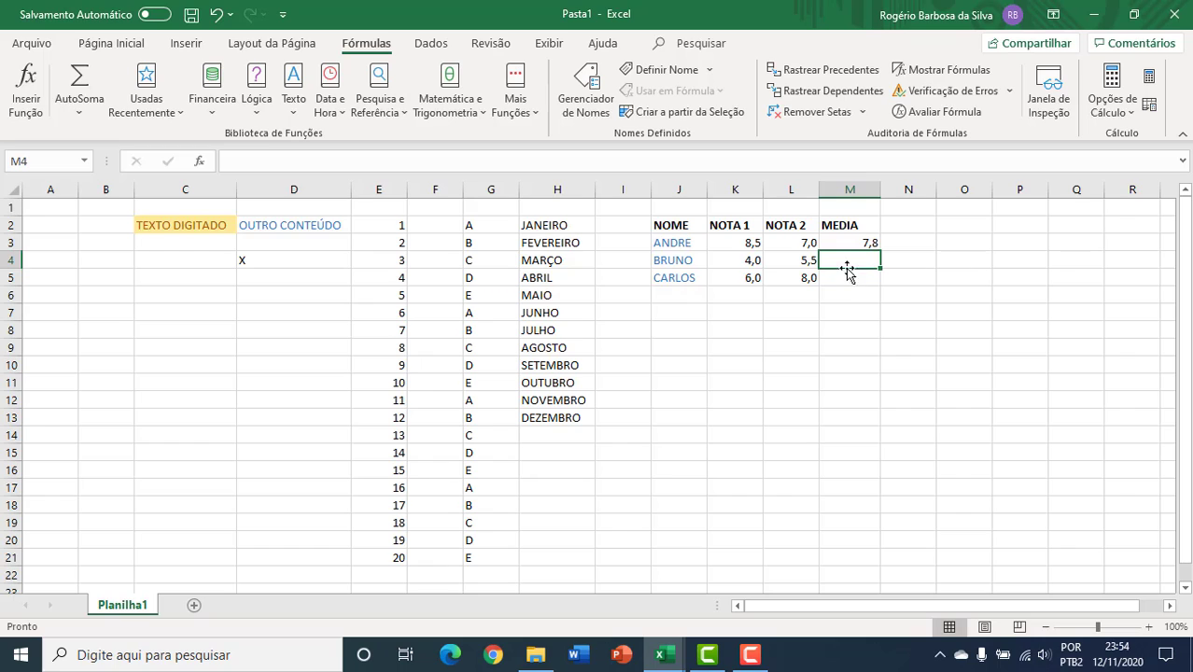
Examine the first student's grades and the formula in M3, comparing it with the empty MEDIA cells M4 and M5 below
left_click(744, 245)
left_click(775, 243)
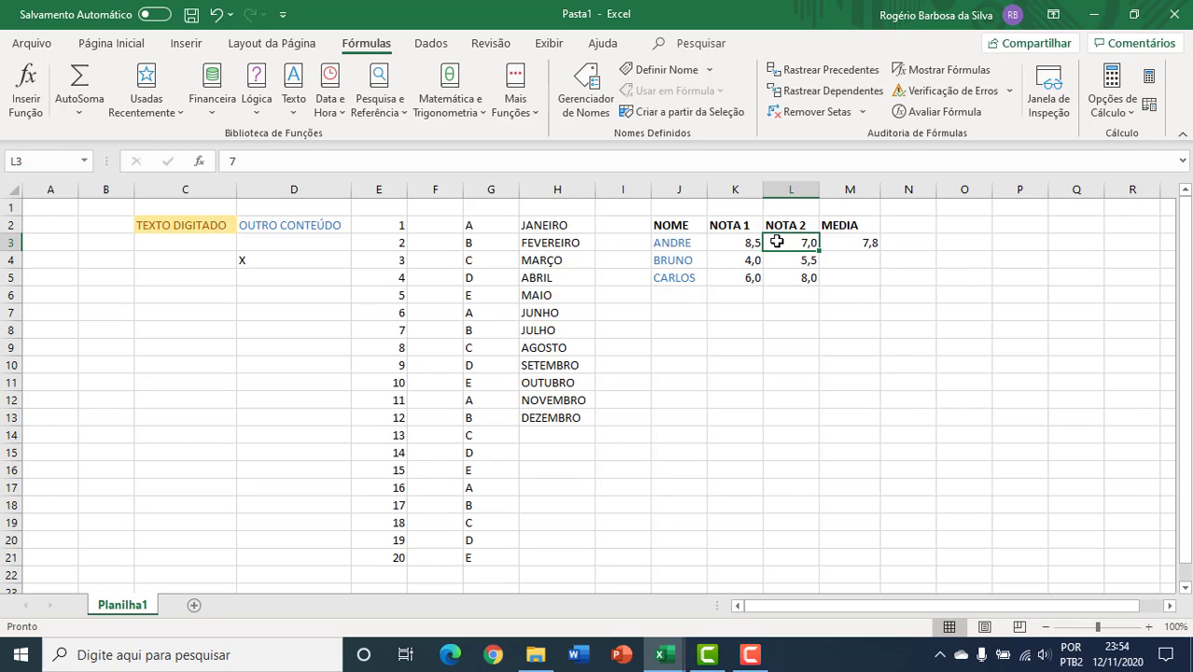
left_click(840, 242)
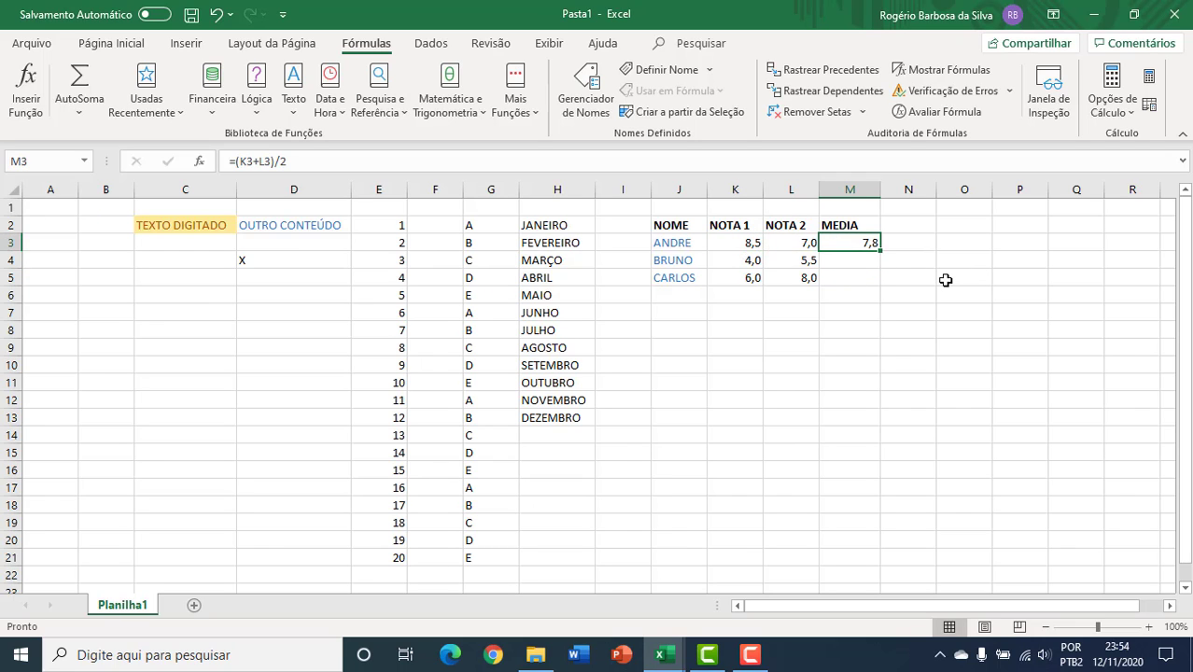
left_click(847, 260)
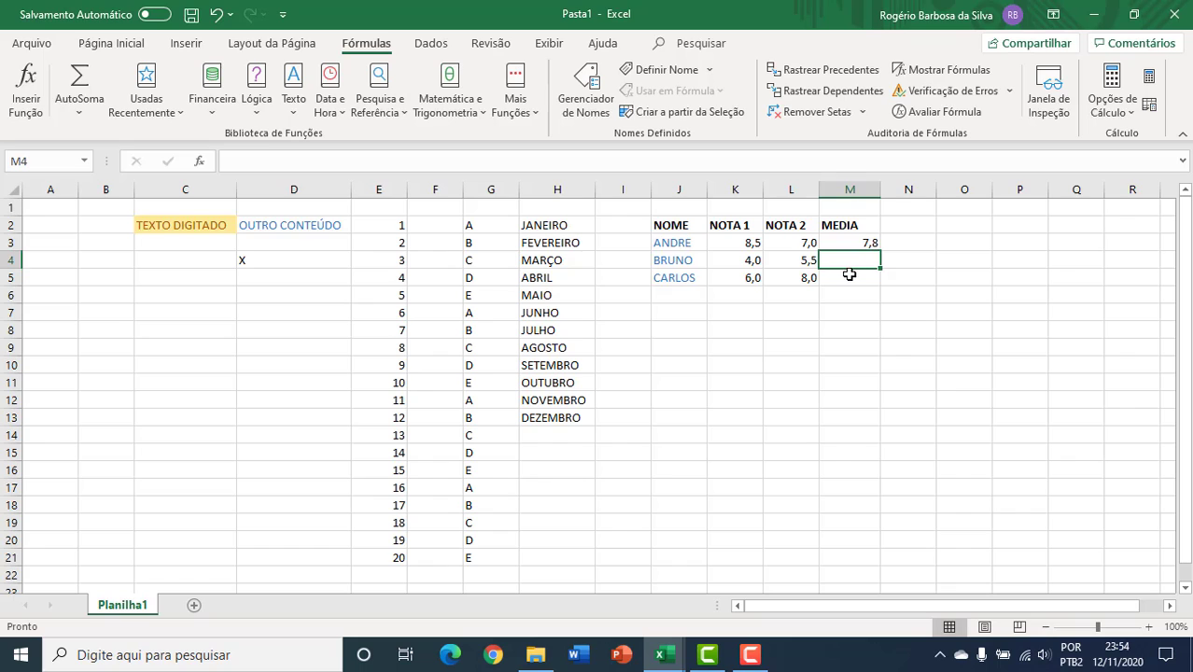
left_click(849, 277)
left_click_drag(684, 293, 687, 553)
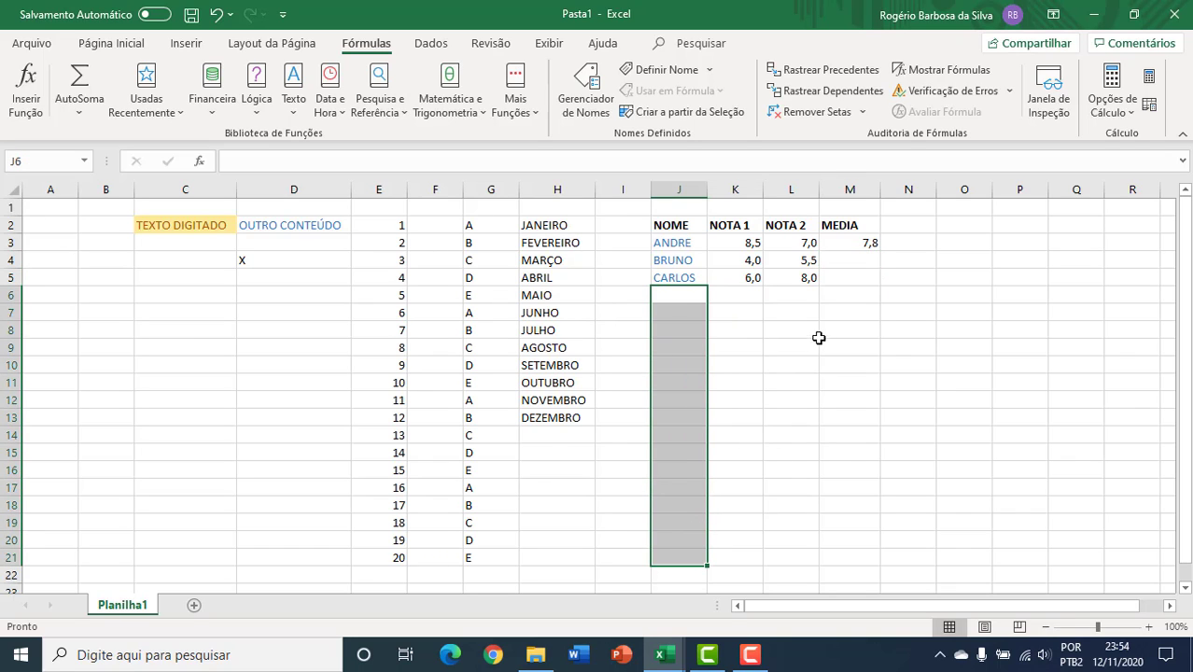
left_click(850, 259)
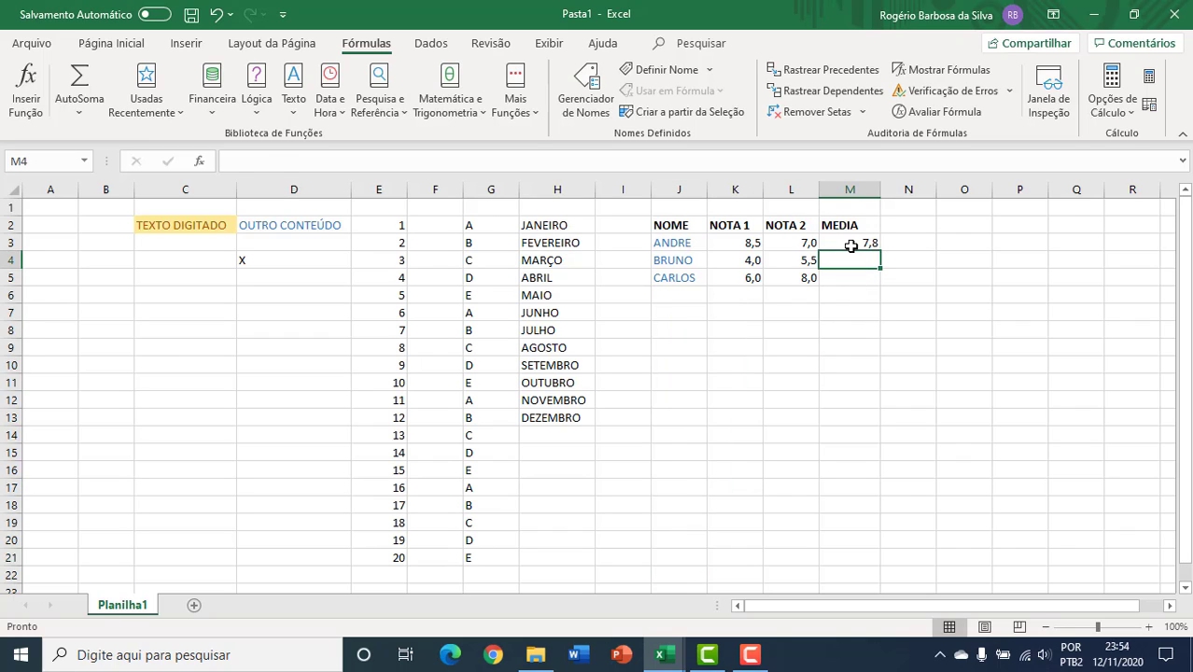
left_click(850, 245)
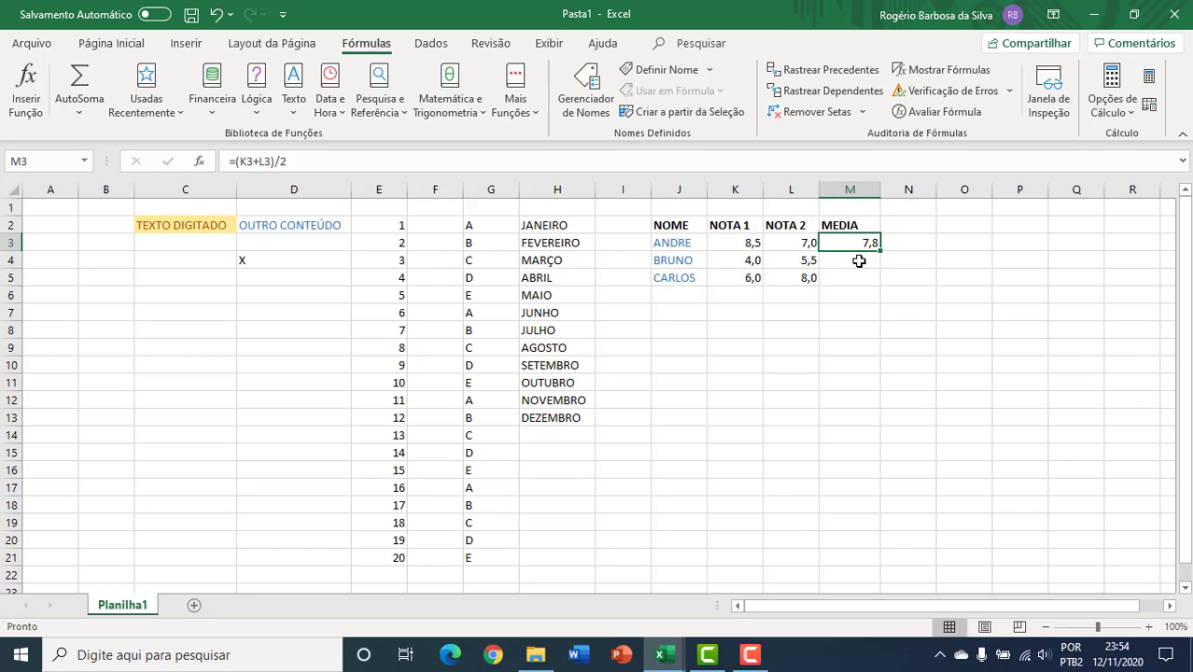
left_click(858, 262)
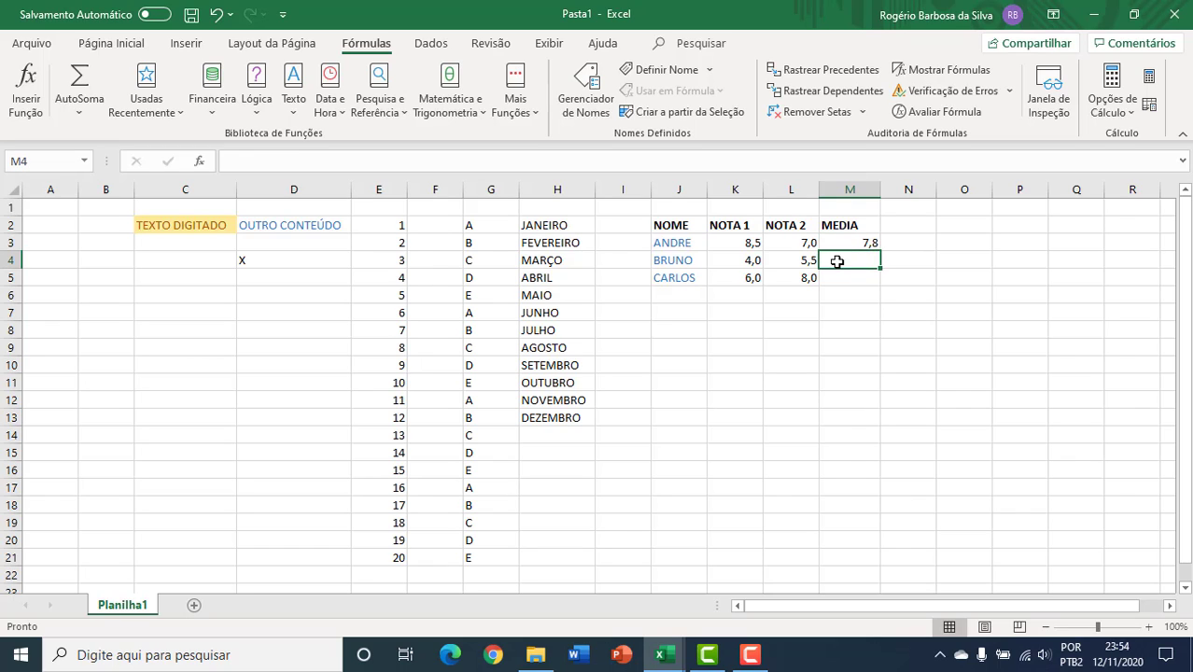
left_click(858, 243)
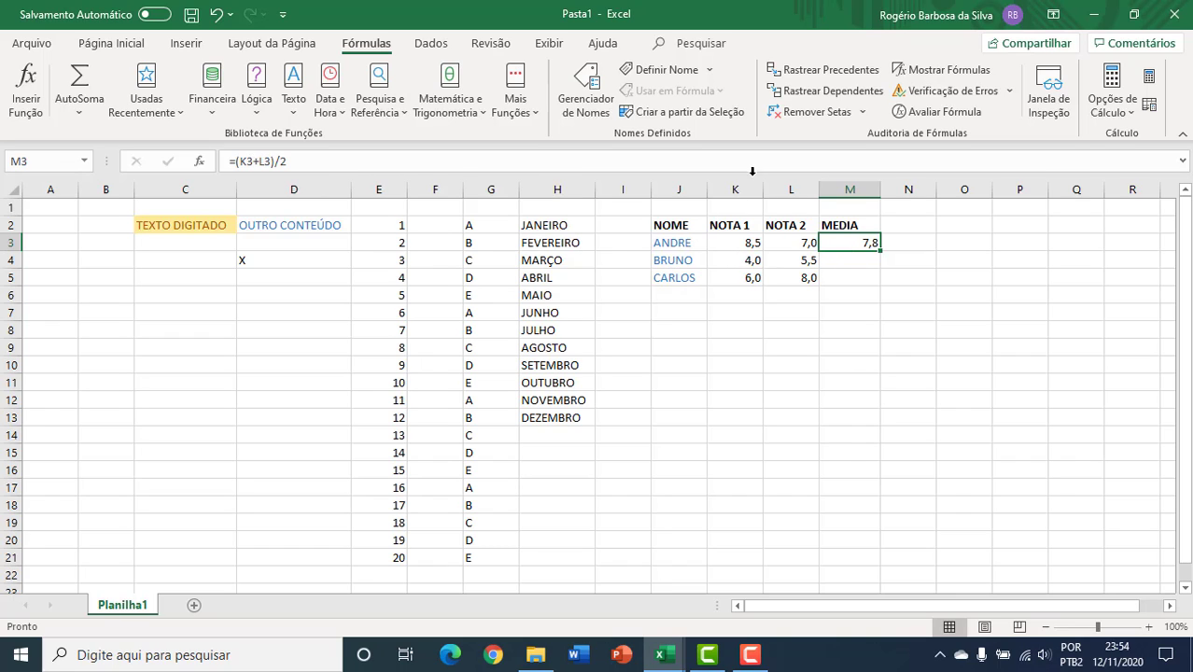
Review each student's NOTA 1 and NOTA 2 grades in K3:L5, row by row
left_click(752, 242)
left_click(810, 245)
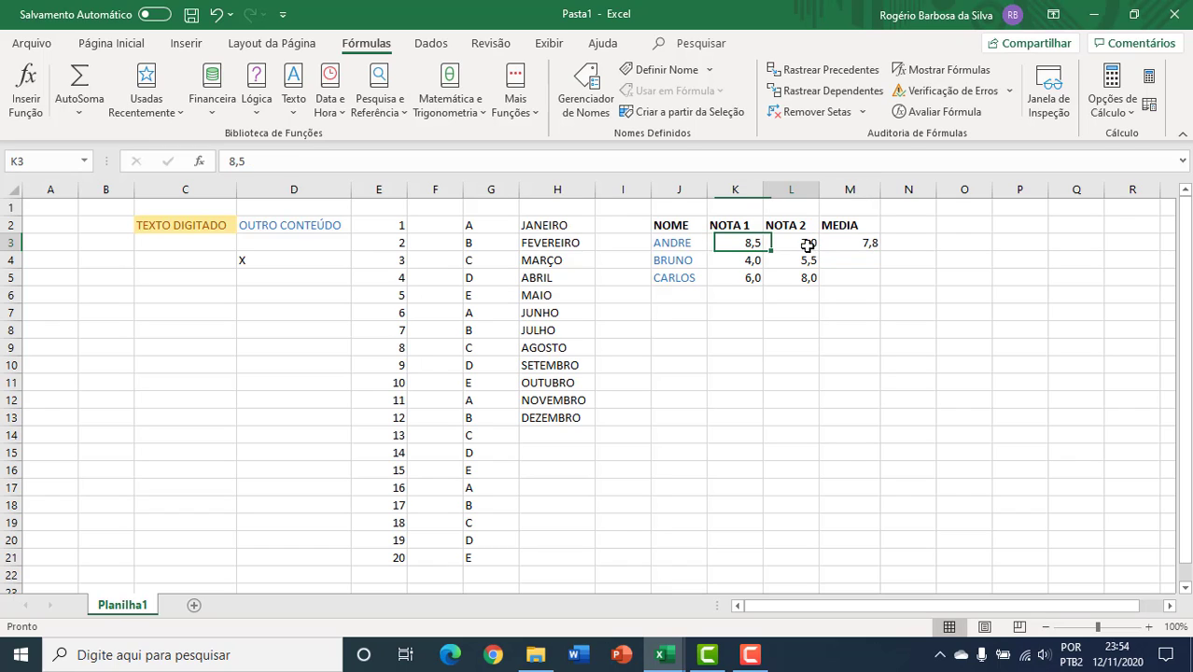
left_click(751, 261)
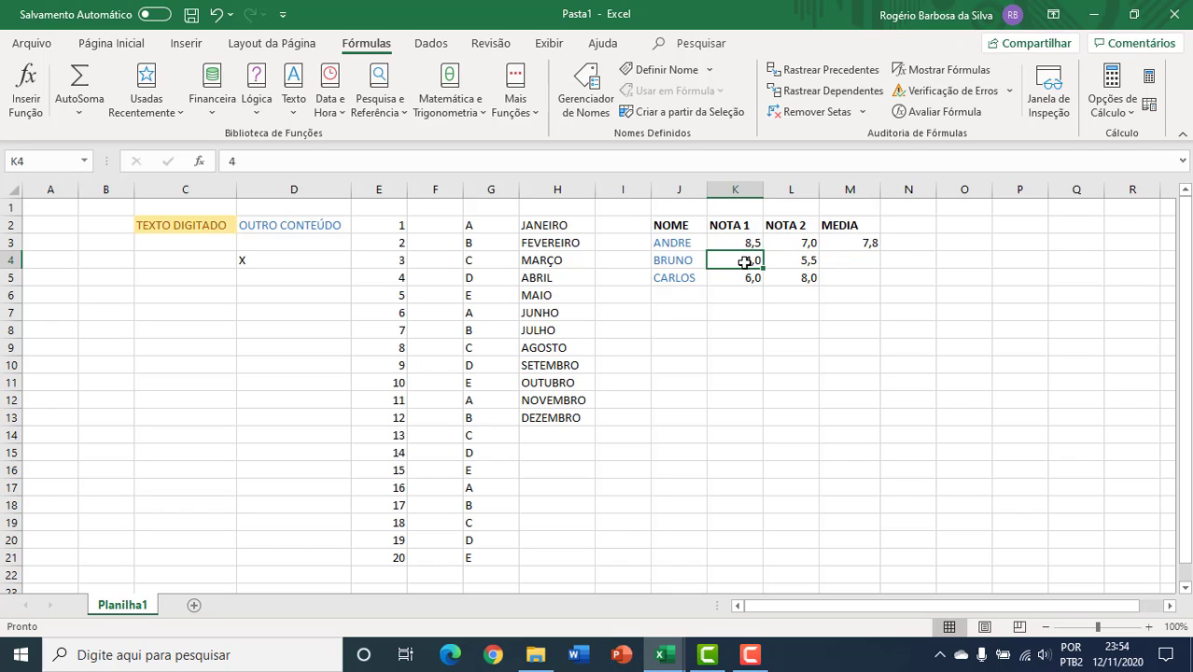
left_click(801, 261)
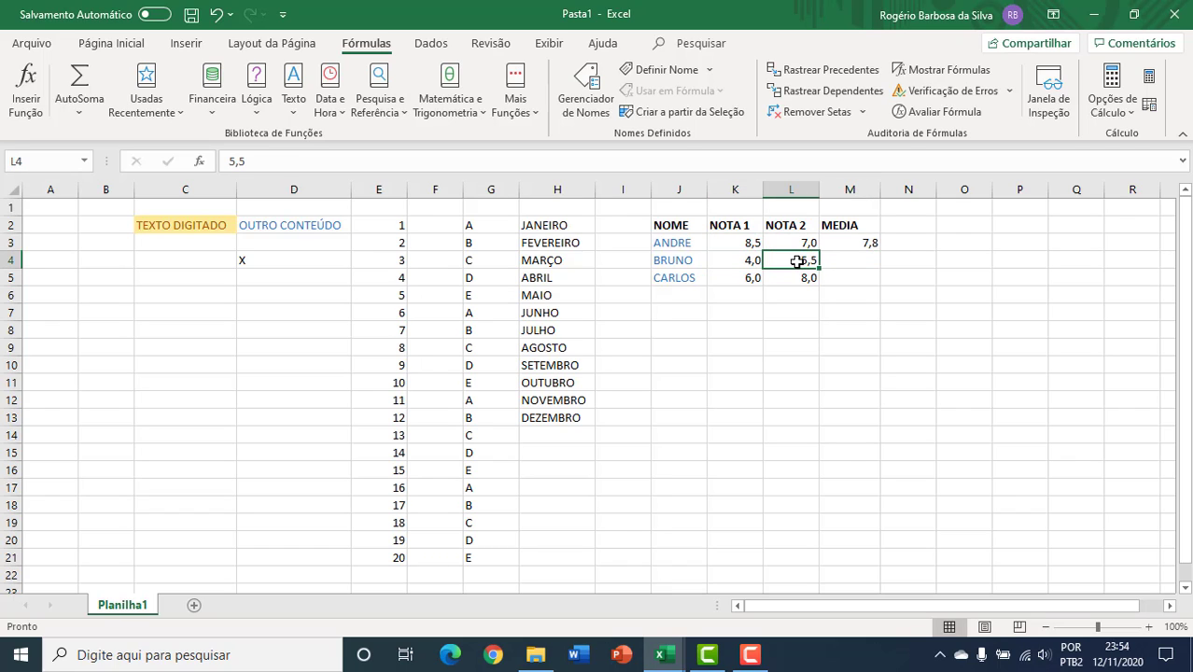
left_click(734, 278)
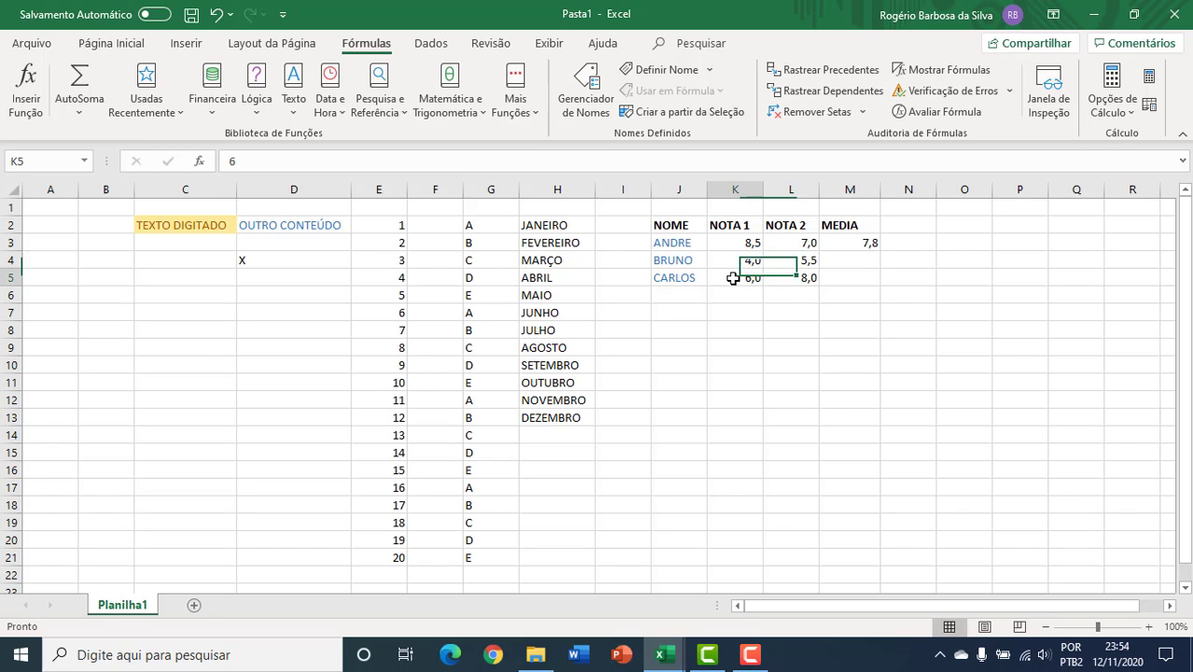
left_click(791, 278)
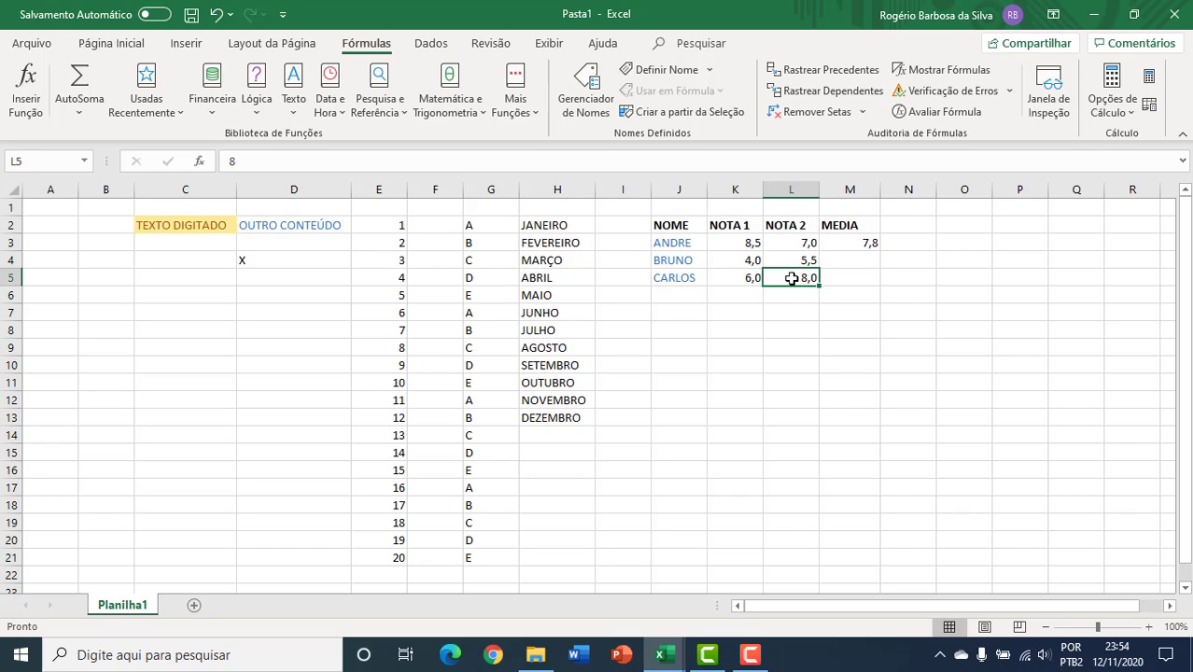
Fill the MEDIA formula from M3 down to M5 with AutoFill and inspect the copied formulas in M4 and M5
left_click(841, 242)
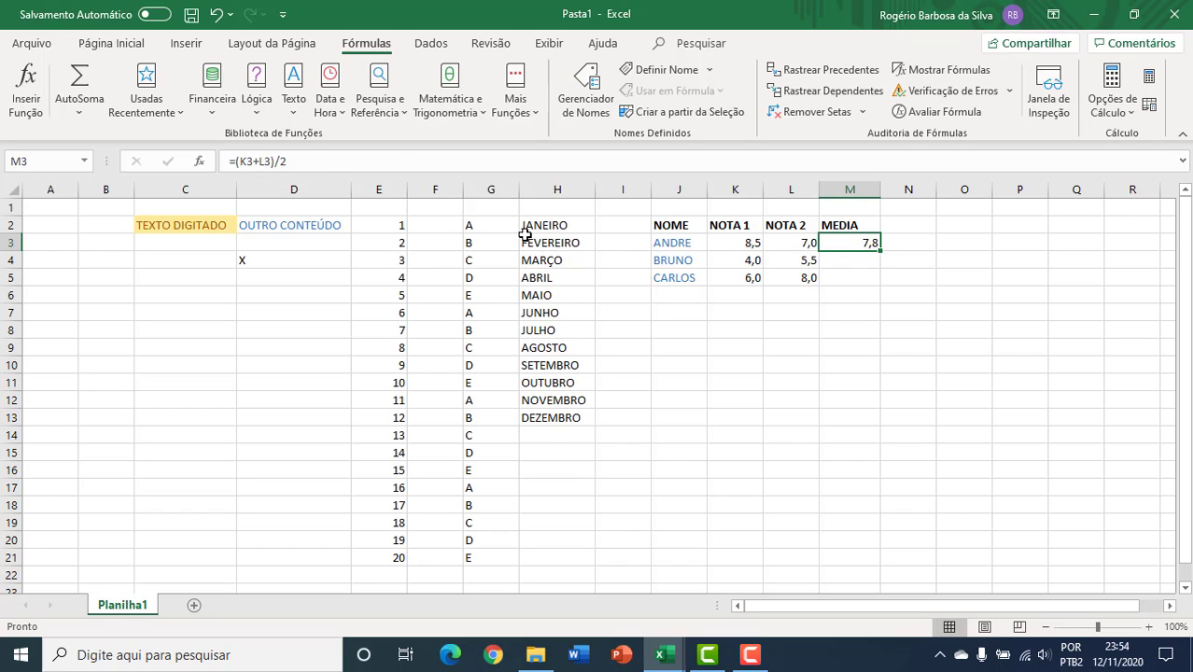
left_click_drag(397, 232, 400, 295)
left_click(834, 244)
left_click_drag(880, 252, 881, 285)
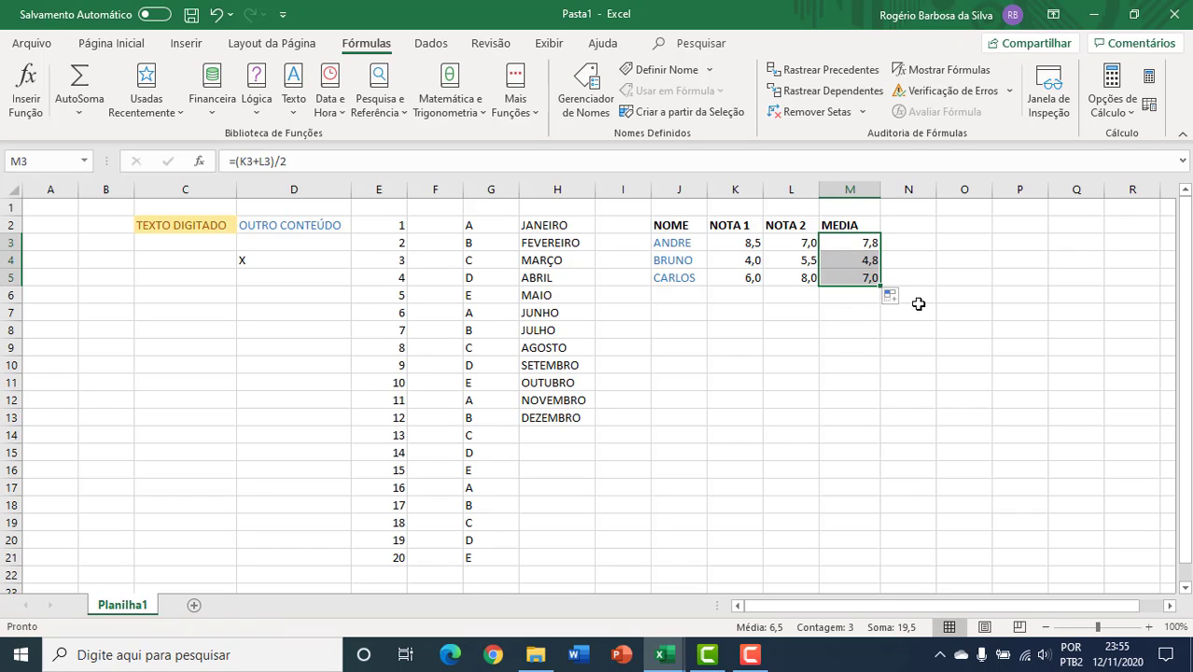
left_click(757, 262)
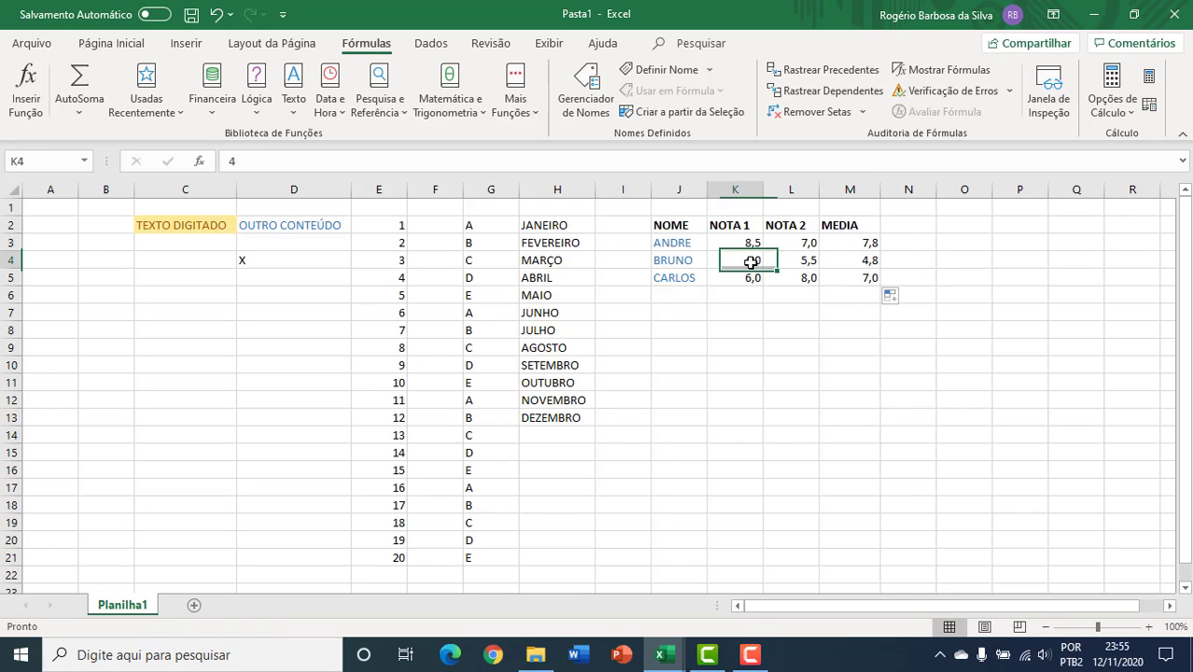
left_click(793, 262)
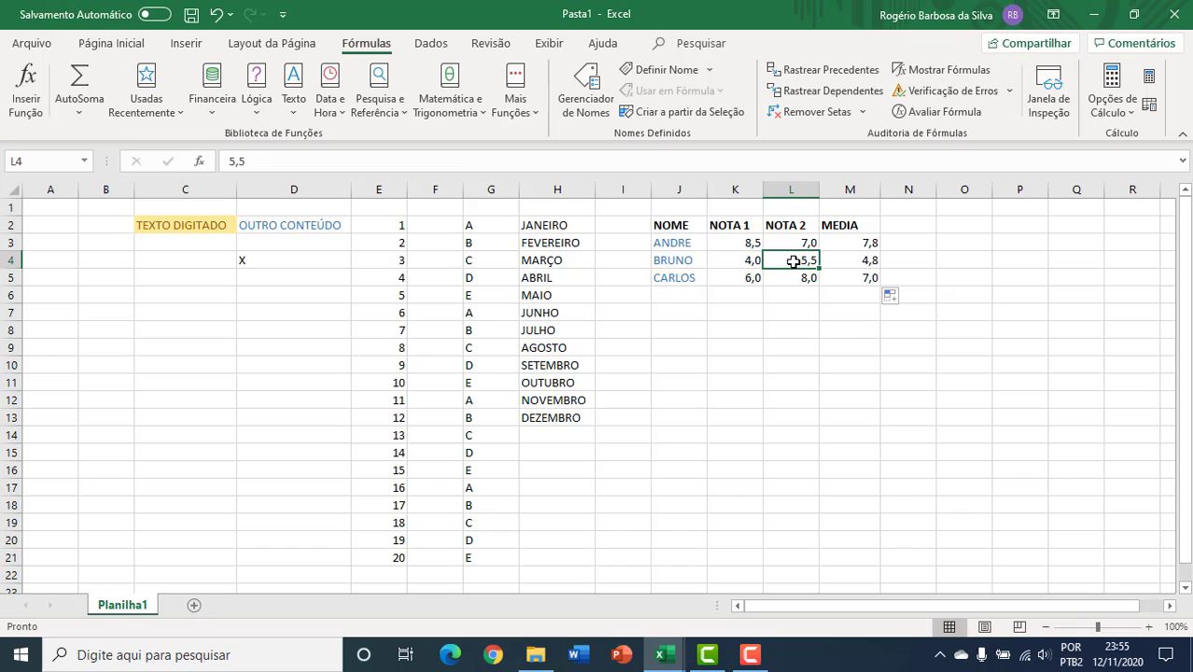
left_click(869, 261)
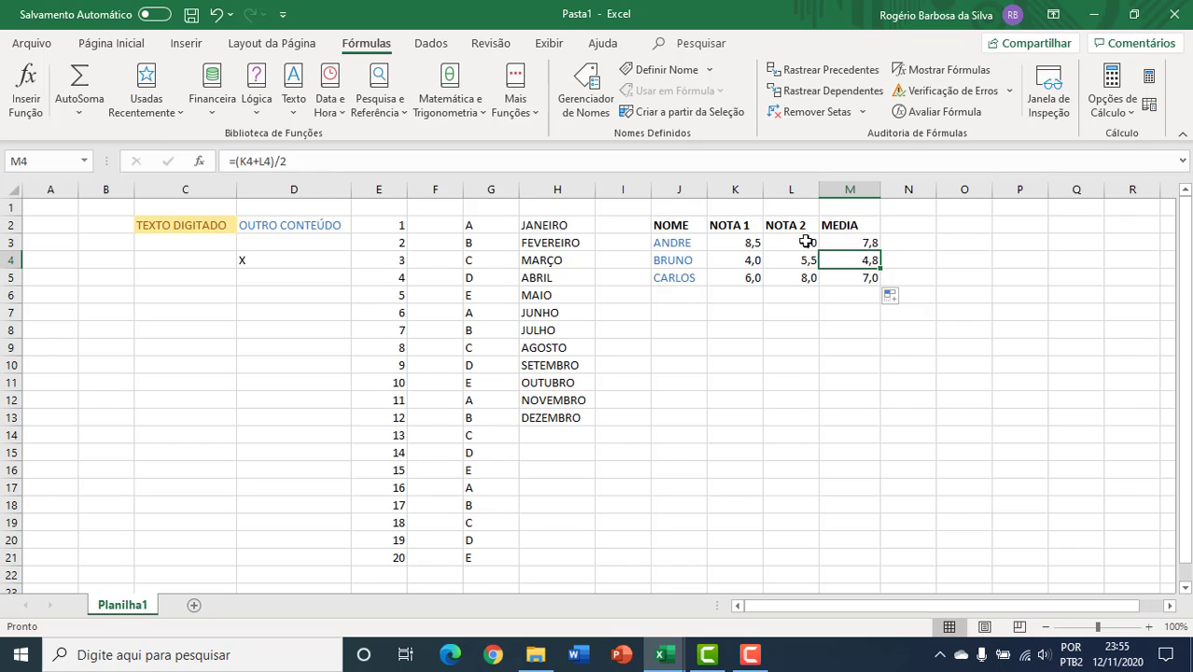
left_click(839, 278)
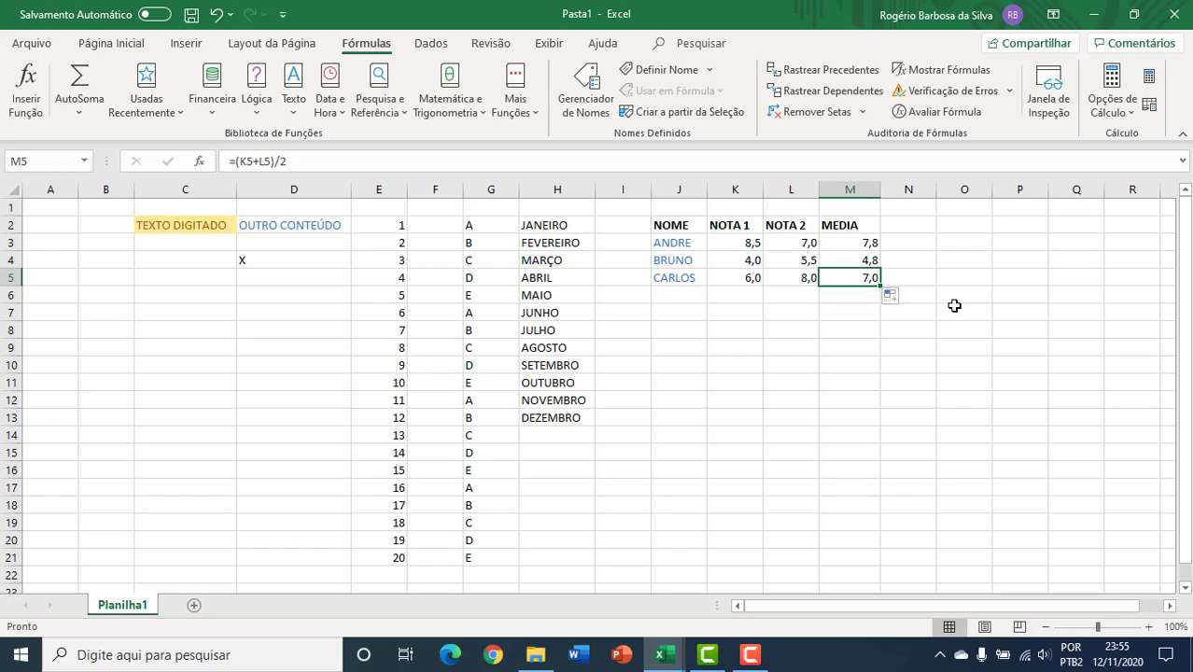
Enter 10 in L8 and 2 in M8 as sample numbers below the grade table
left_click(779, 334)
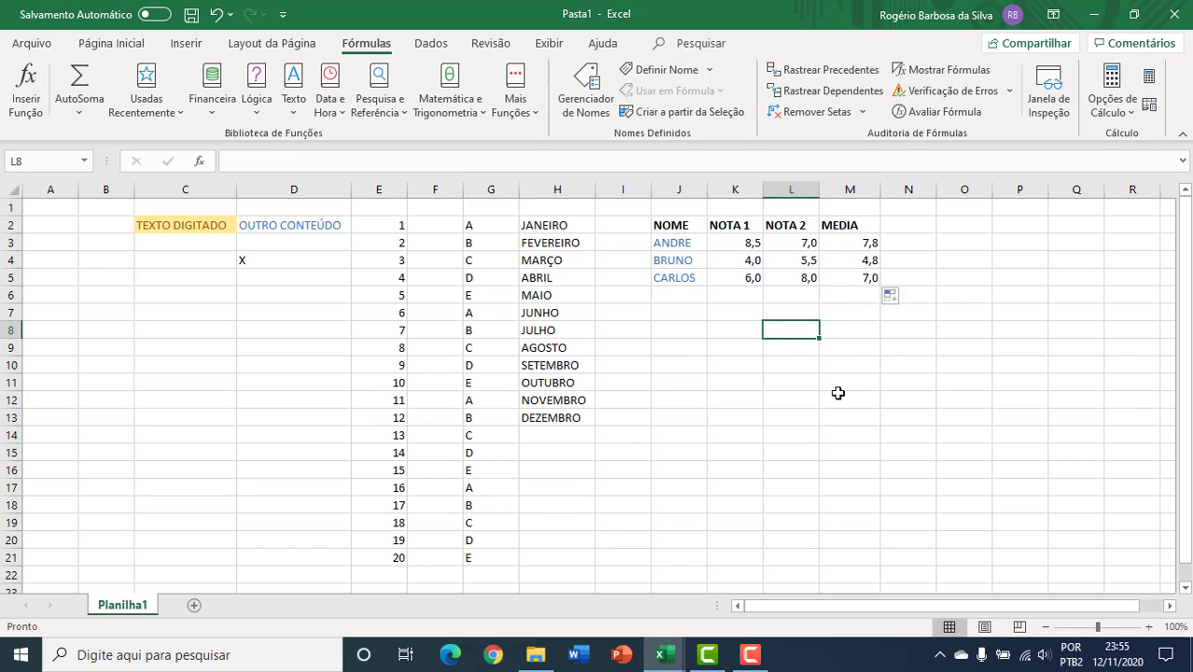
type("10")
key("Tab")
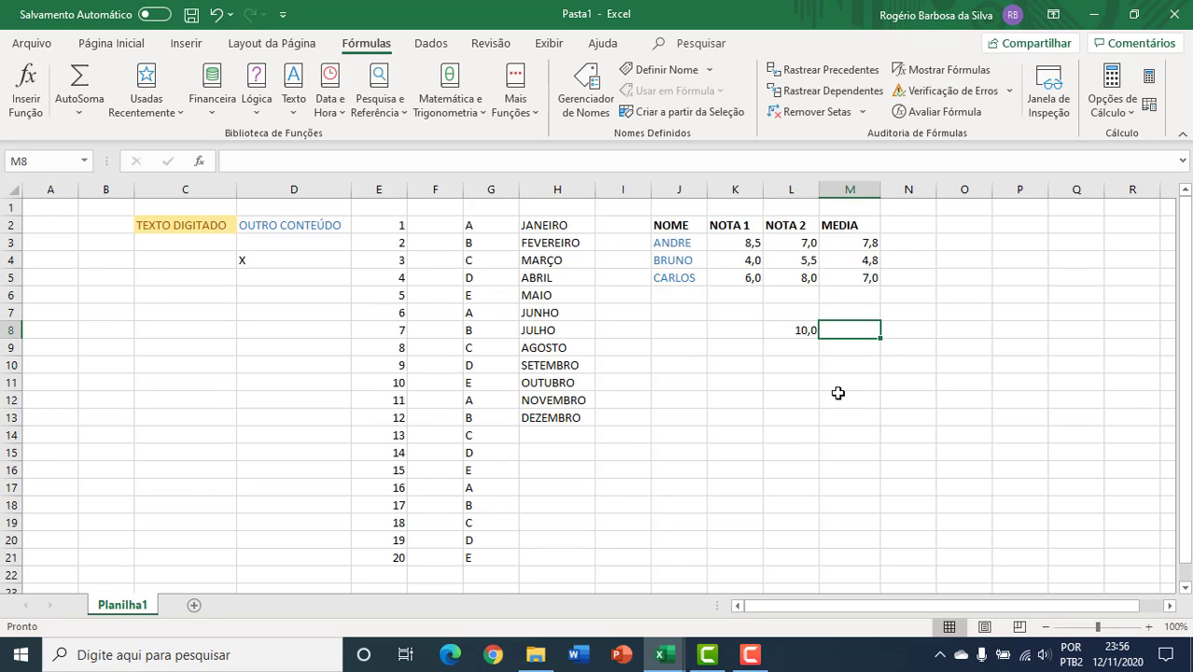
type("2")
key("Tab")
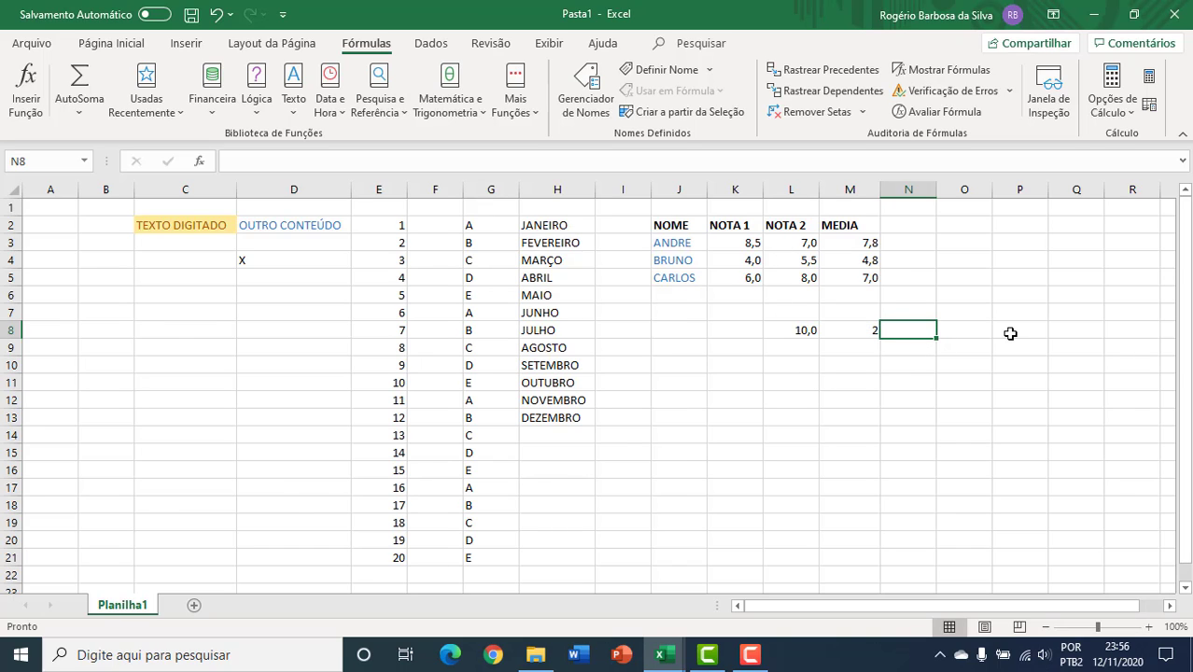
Multiply the two sample numbers in N8 with the formula =L8*M8 and inspect the entered formula
type("=")
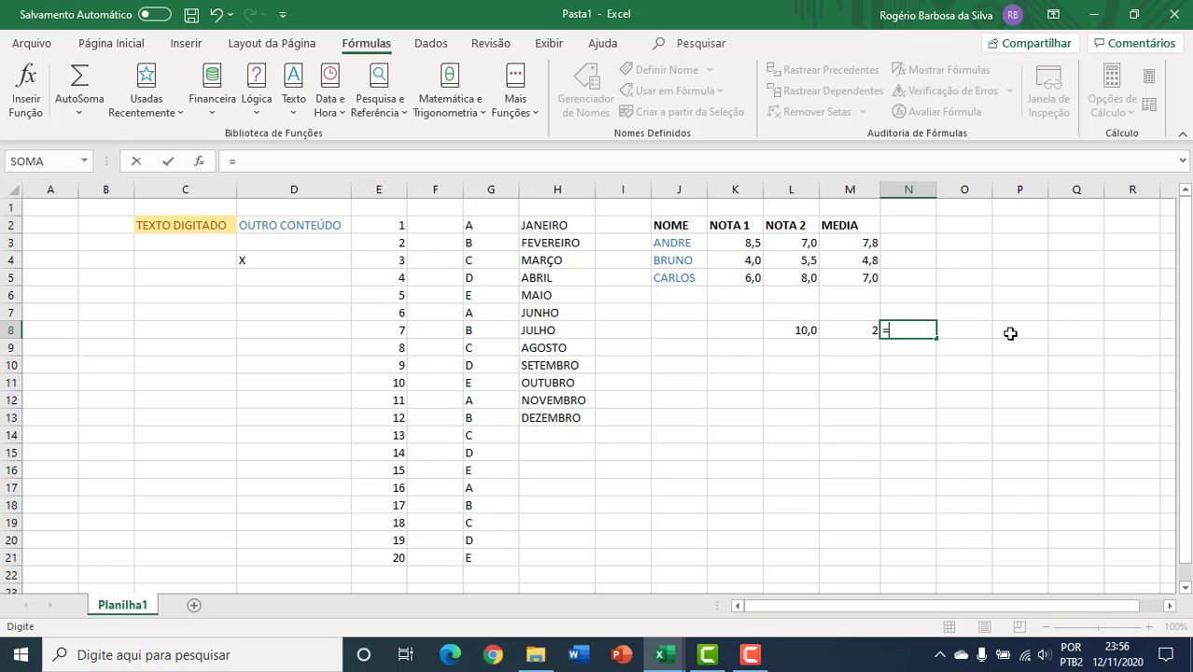
type("L8")
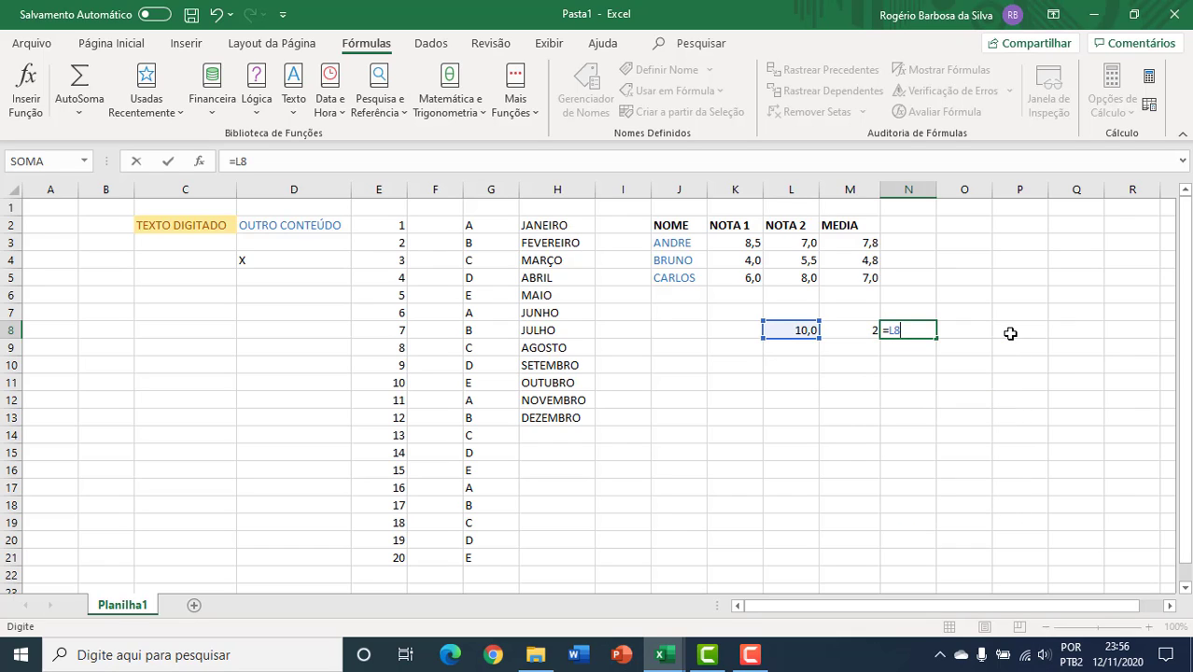
type("*M8")
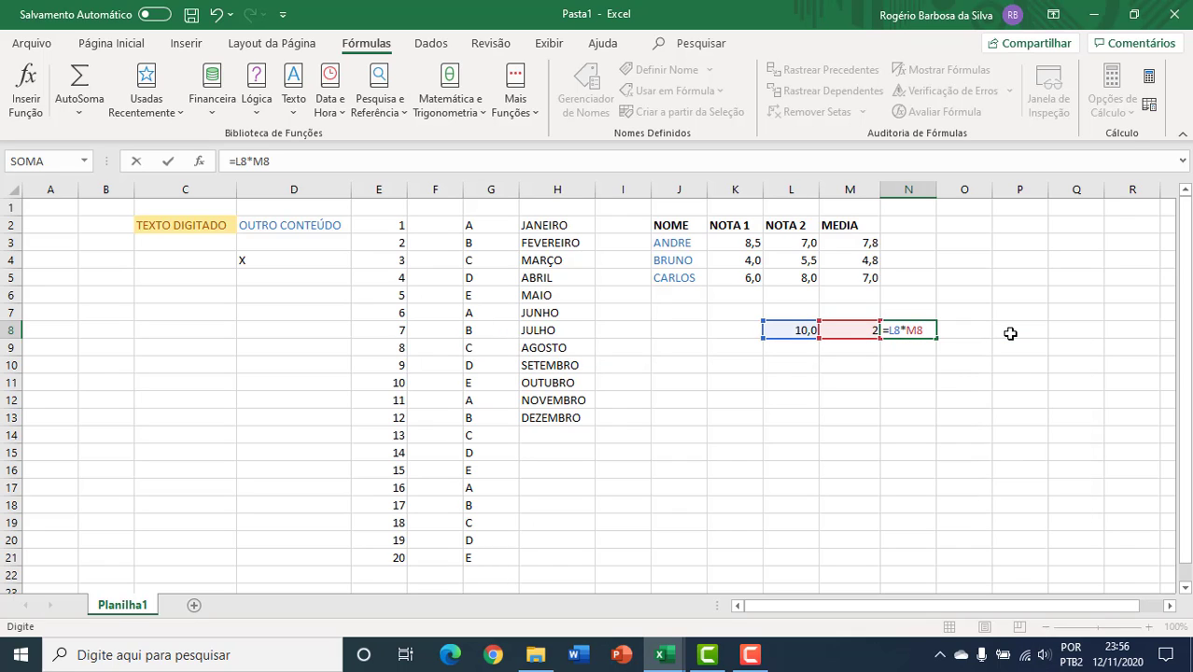
key("Return")
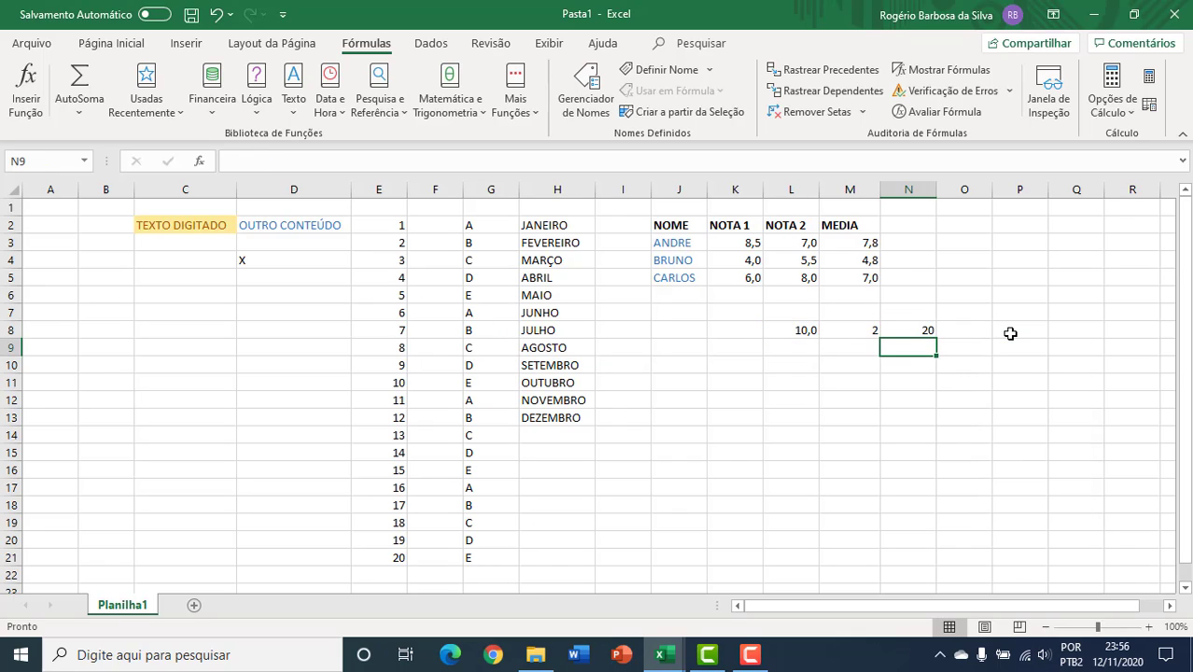
left_click(917, 333)
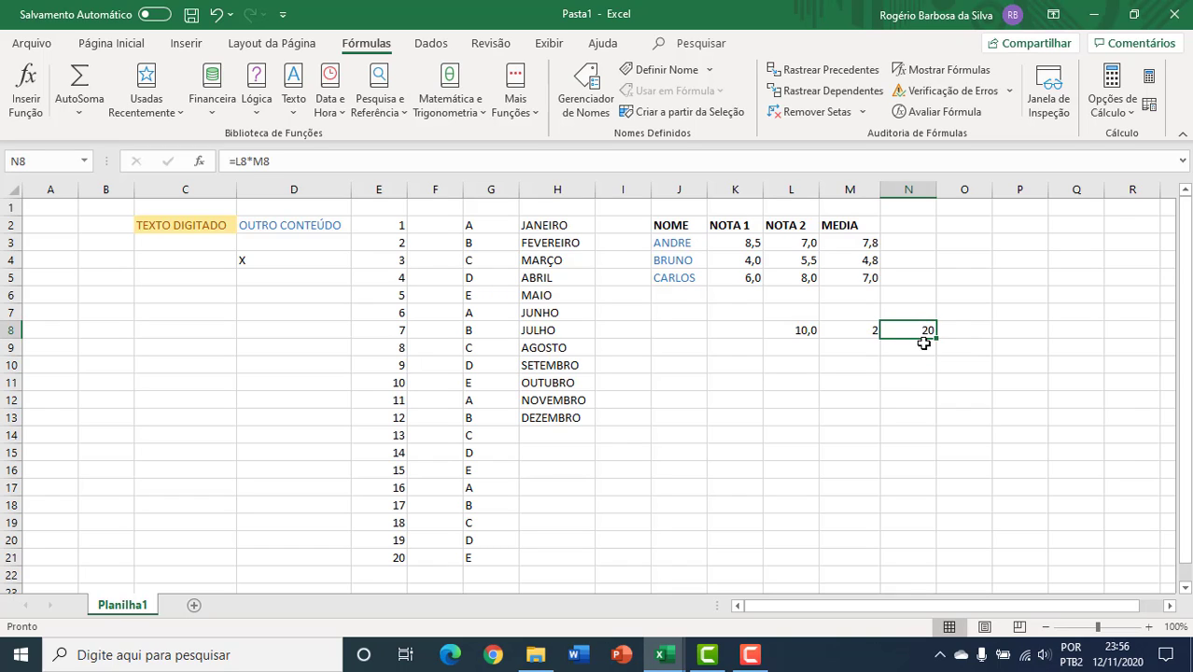
Start an operator list by entering * in N10 and its label MULT in O10
left_click(916, 364)
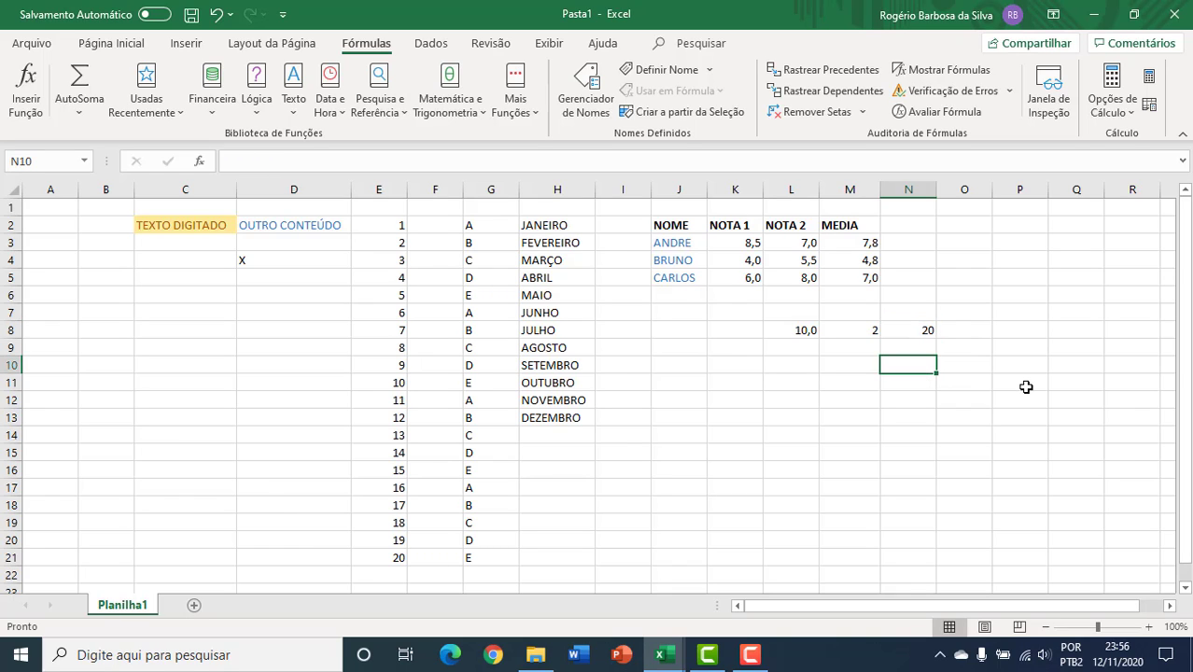
type("*")
key("Tab")
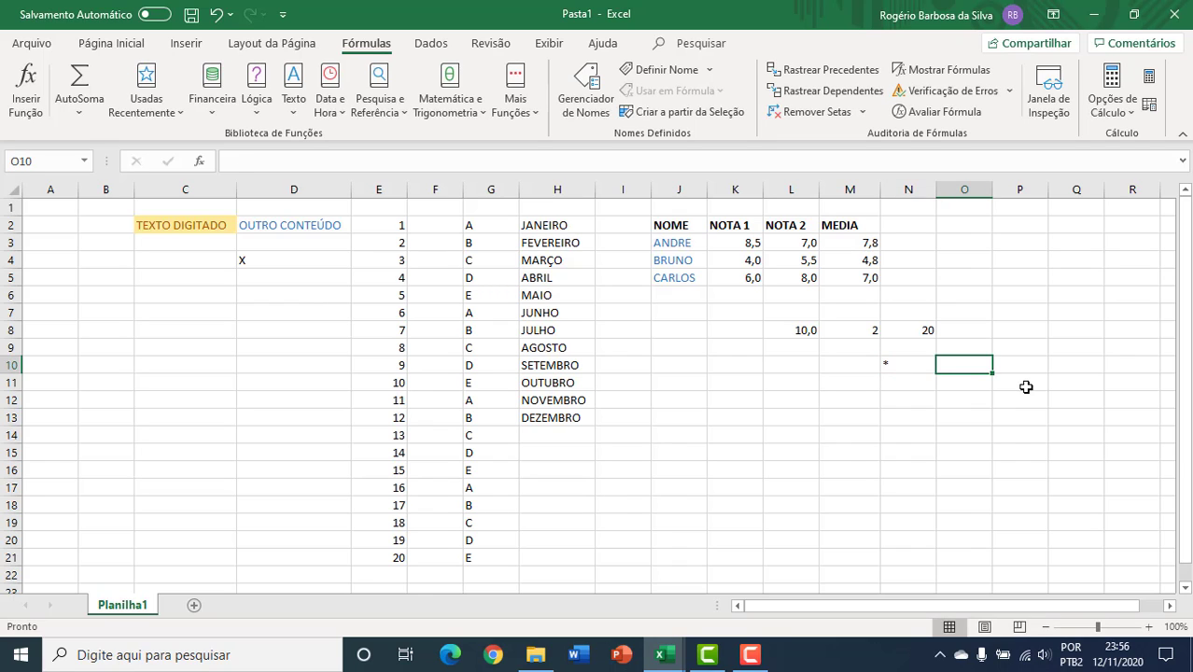
type("mUL")
key("BackSpace")
key("BackSpace")
key("BackSpace")
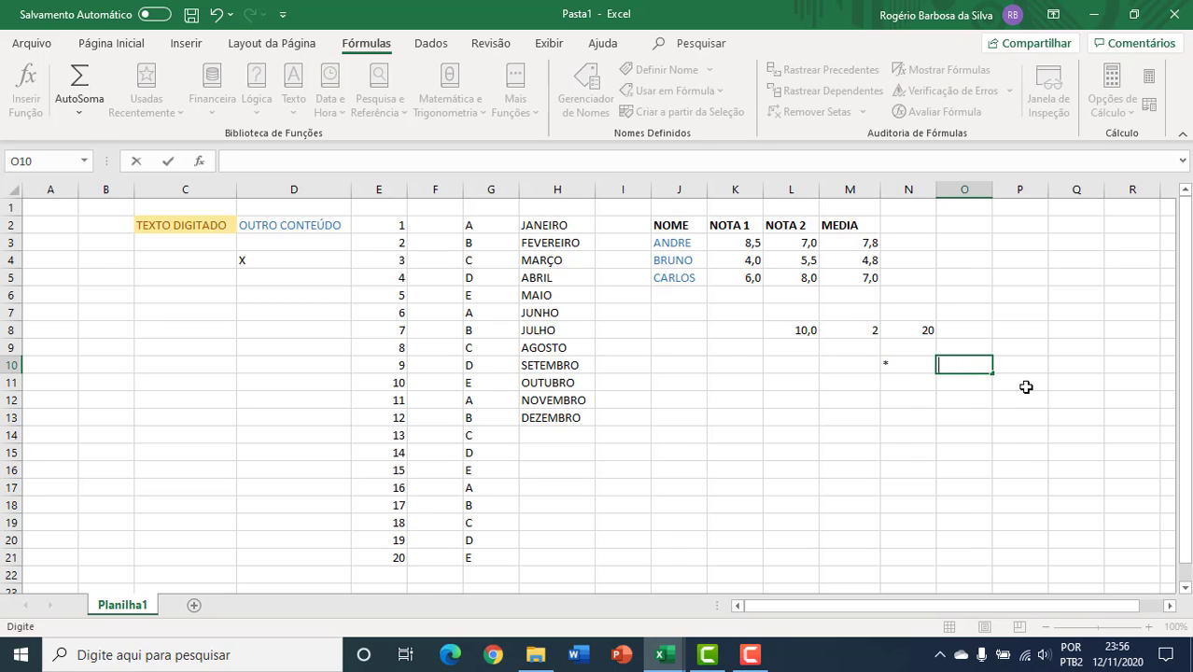
key("Escape")
type("MULT")
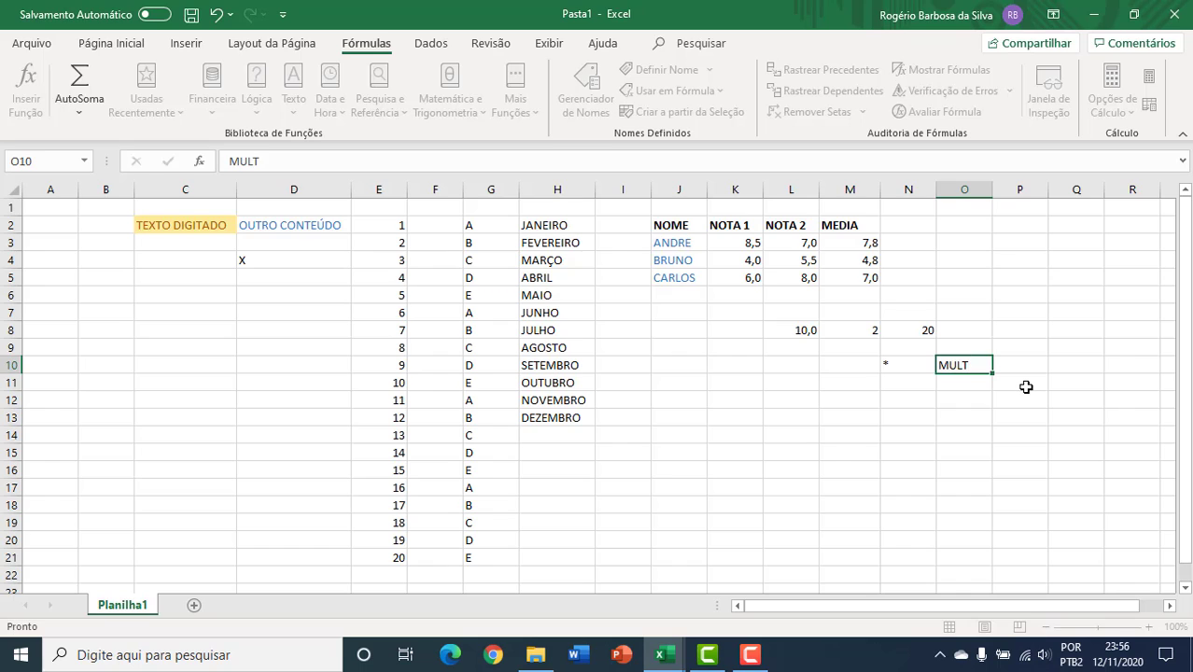
key("Return")
Add the division operator / in N11 as text, with the label DIVISÃO in O11
key("Left")
key("alt")
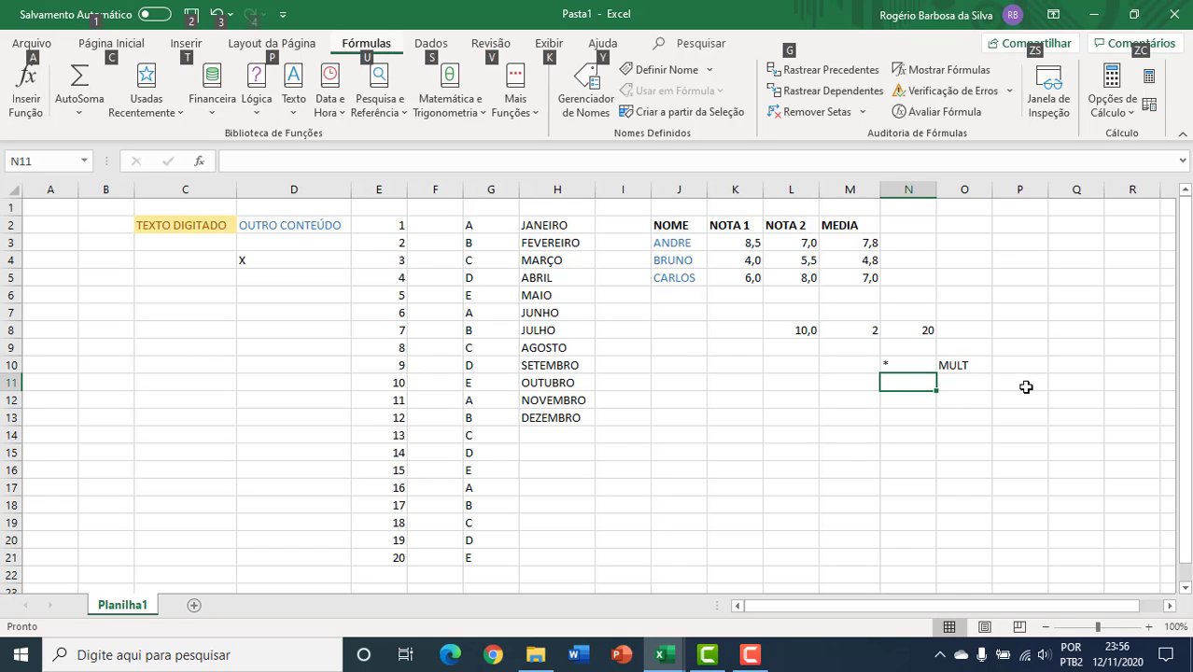
key("alt")
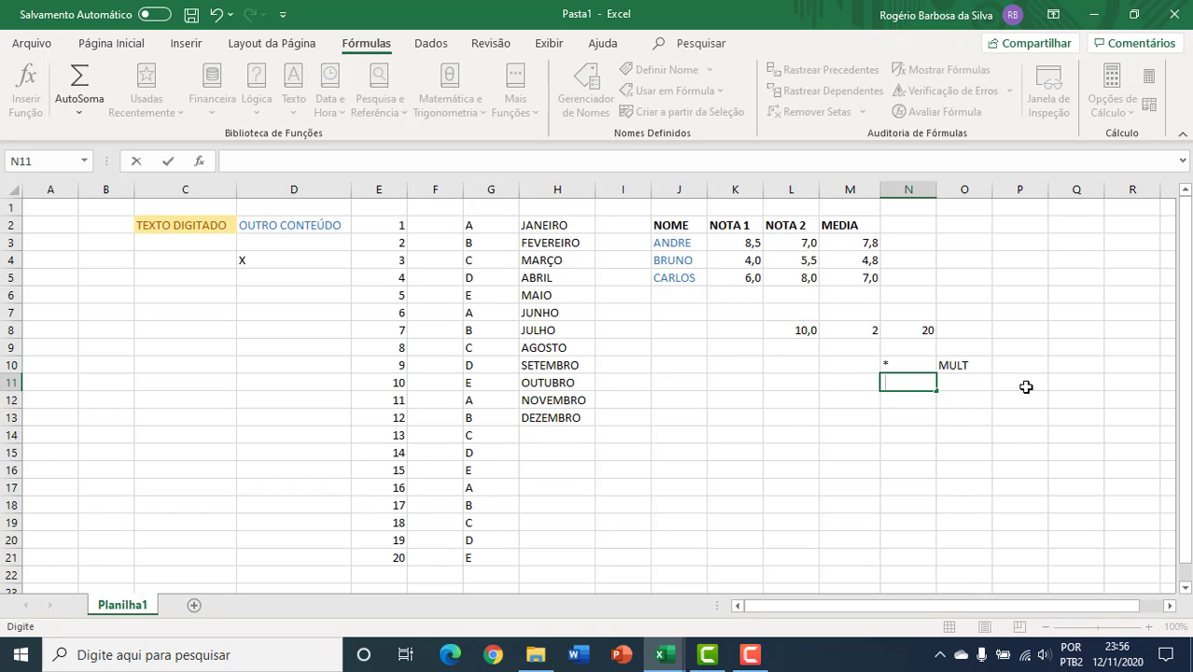
type("/")
key("Right")
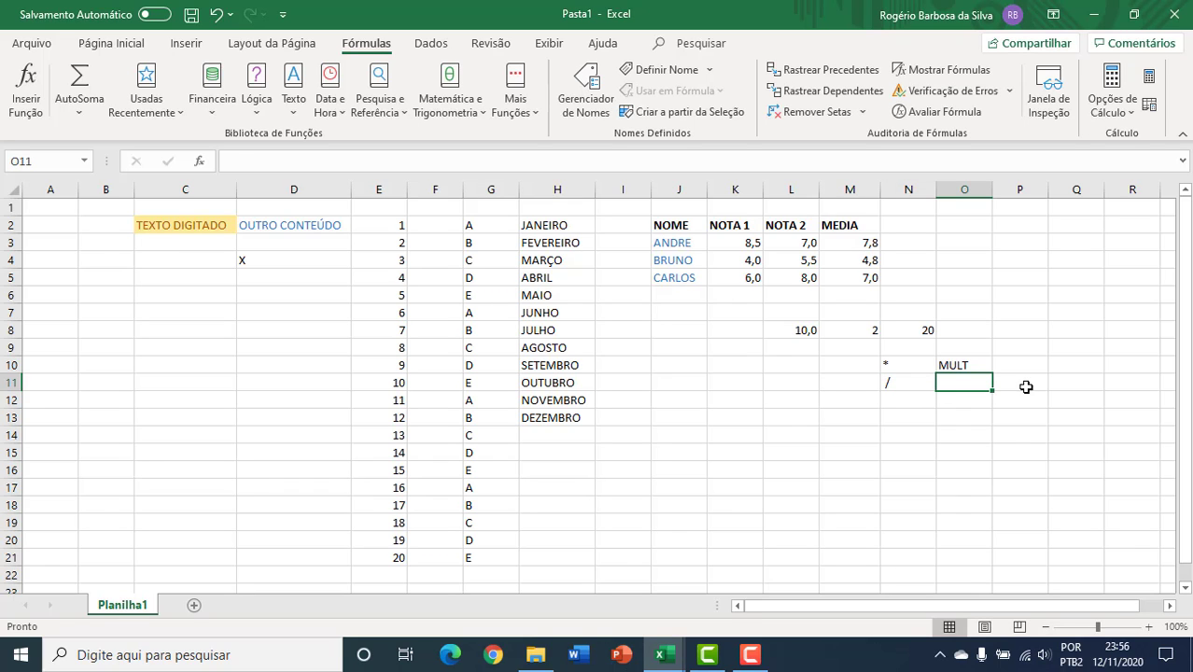
type("DIVISÃO")
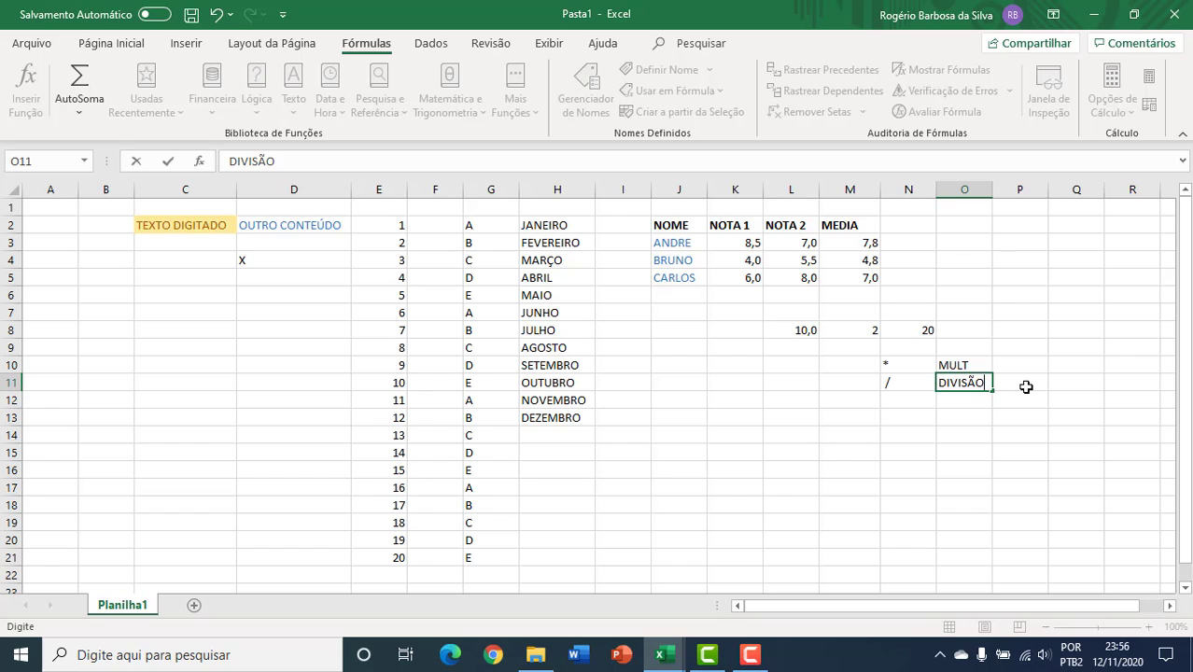
key("Return")
Add the addition operator + in N12 as text, with the label SOMA in O12
key("Left")
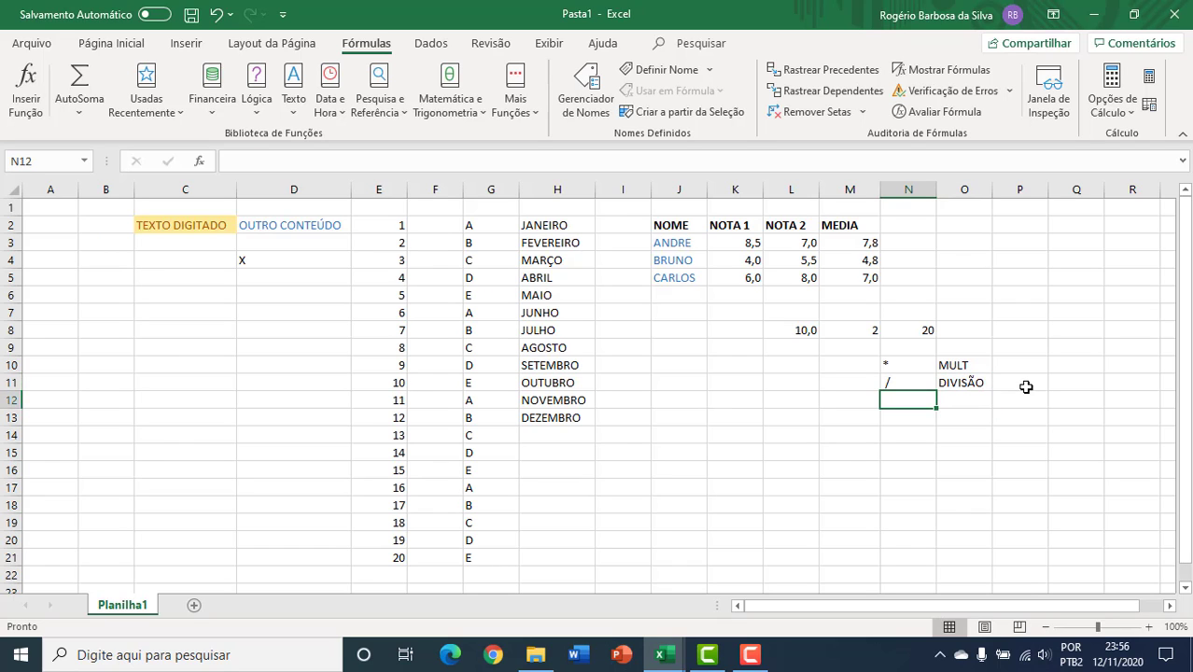
type("+")
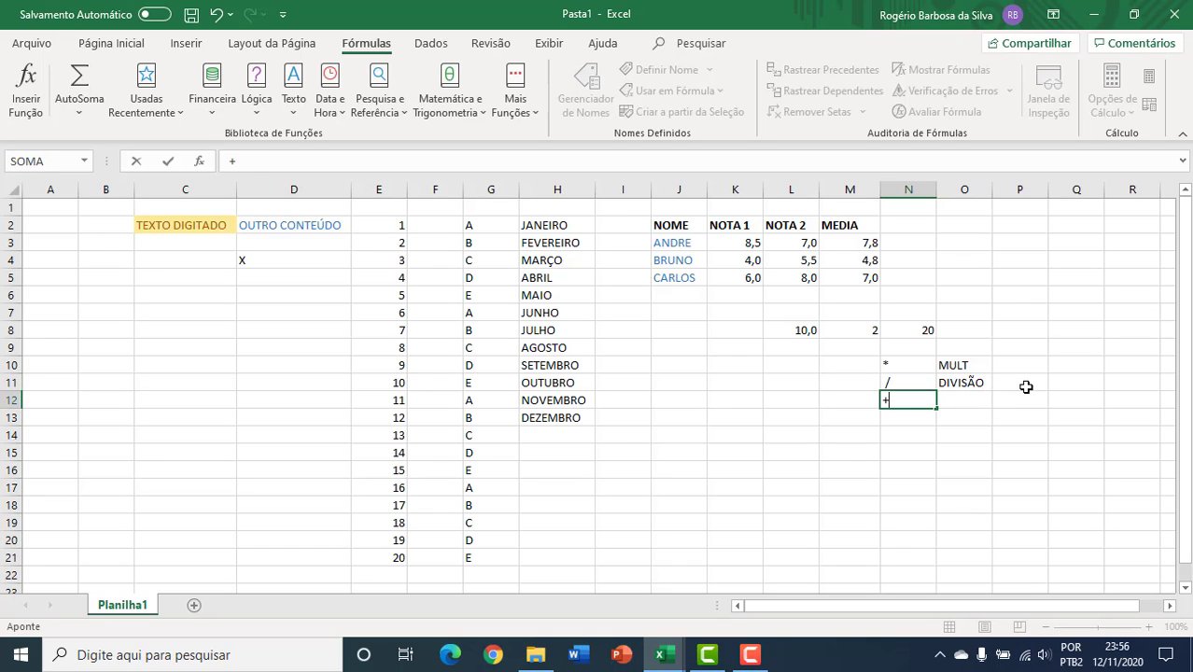
key("Right")
key("Escape")
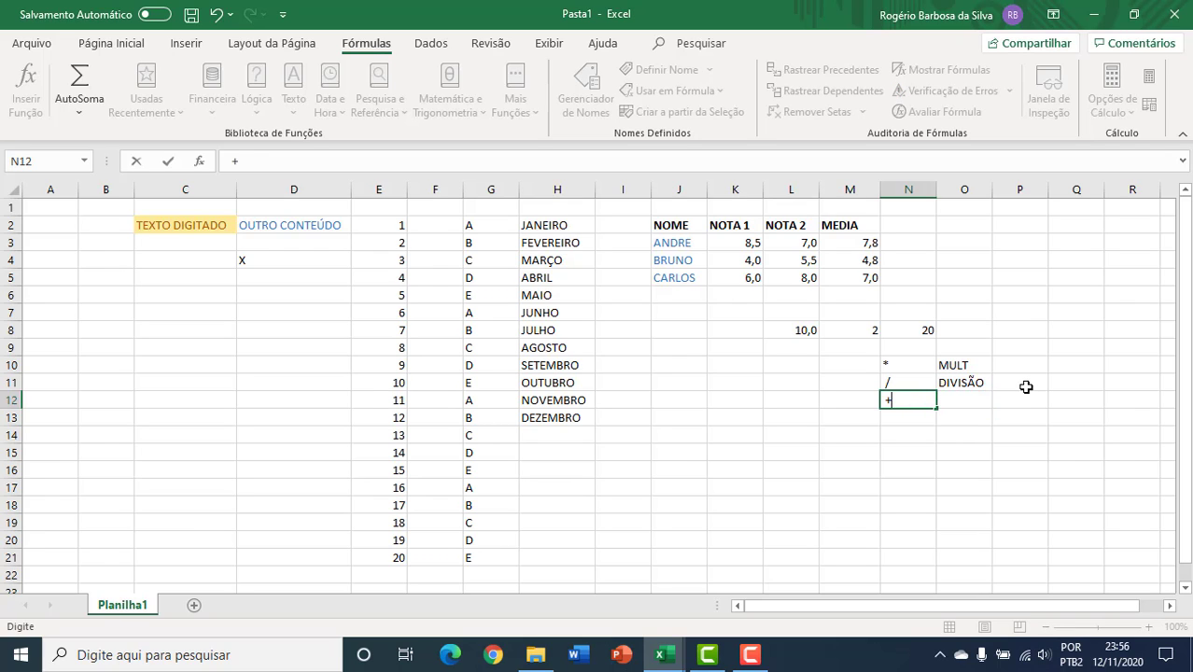
key("Right")
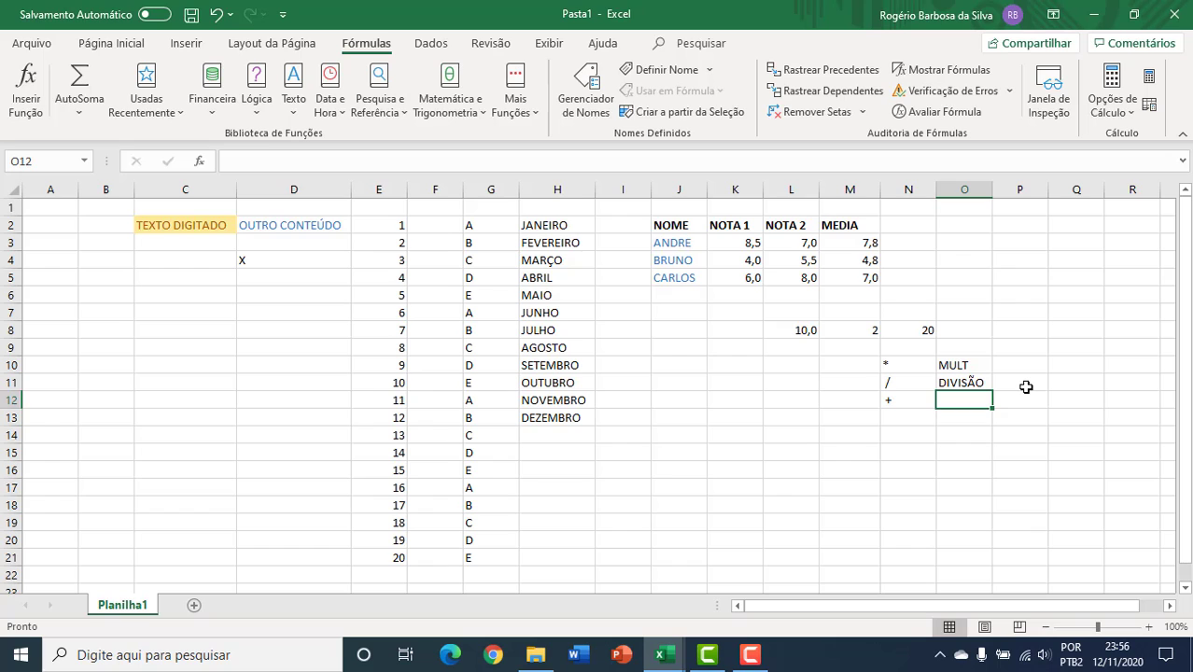
type("SOMA")
key("Return")
Add the subtraction operator - in N13 as text, with the label SUB in O13
key("Left")
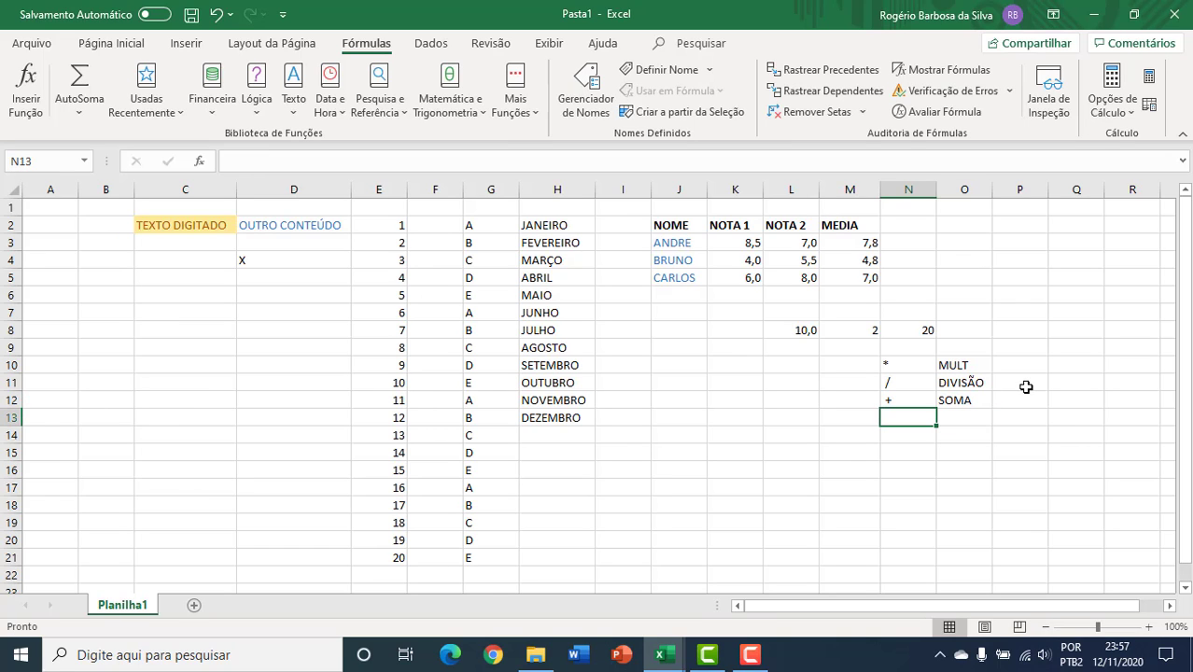
type("-")
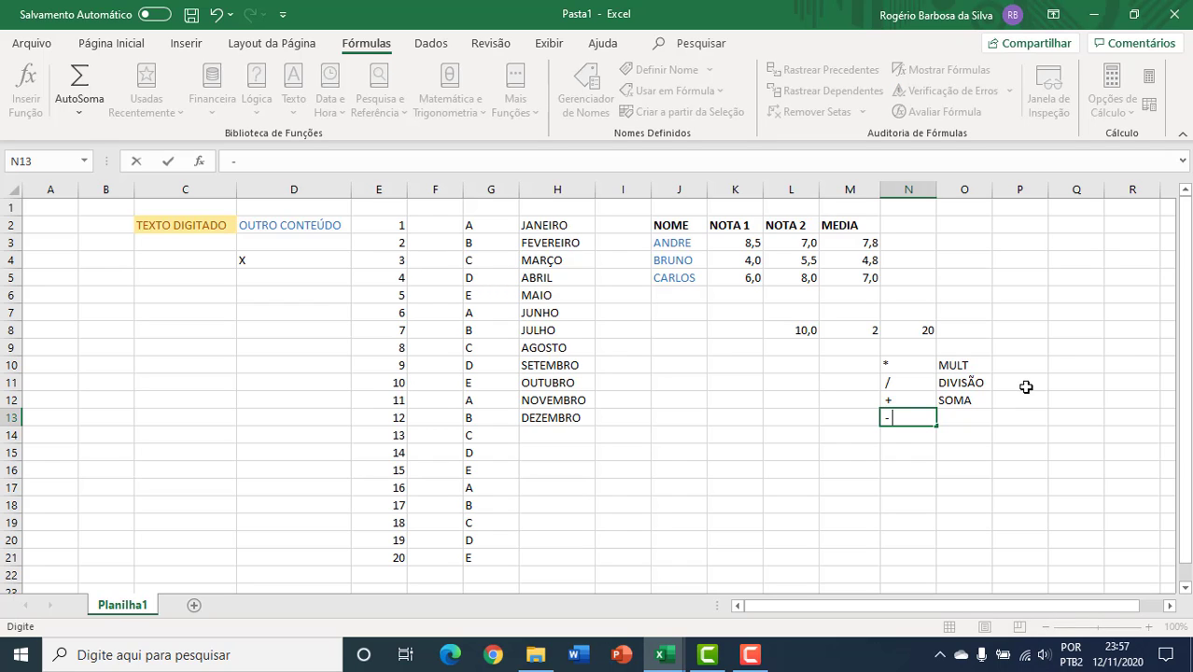
key("Right")
type("SUB")
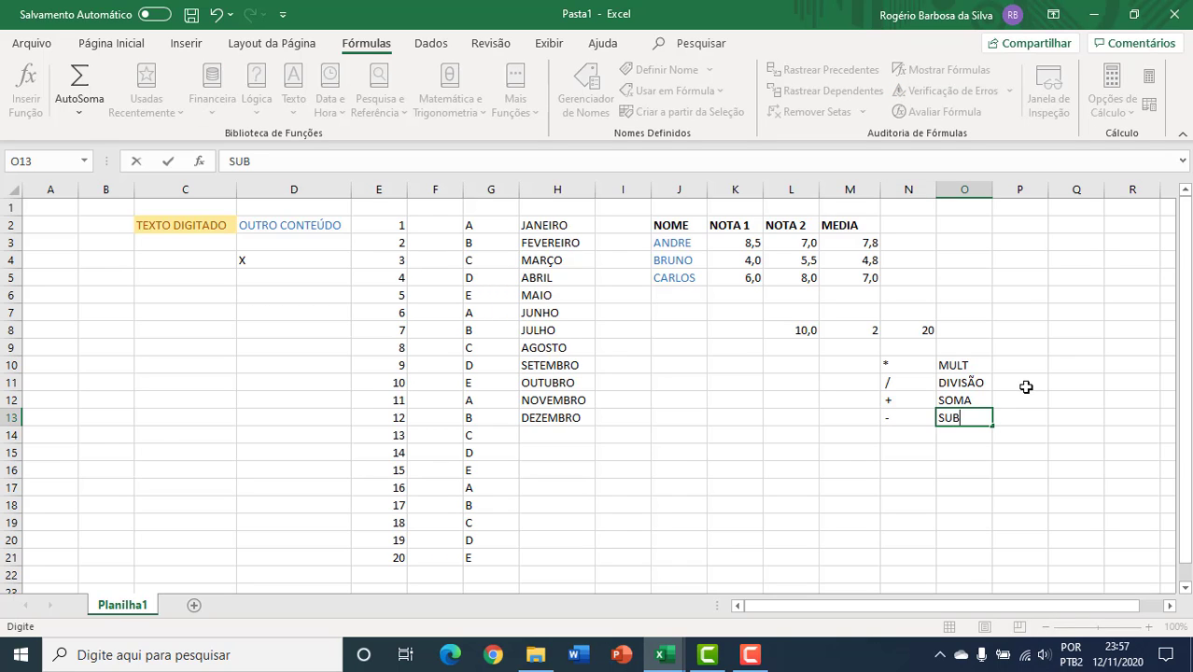
key("Return")
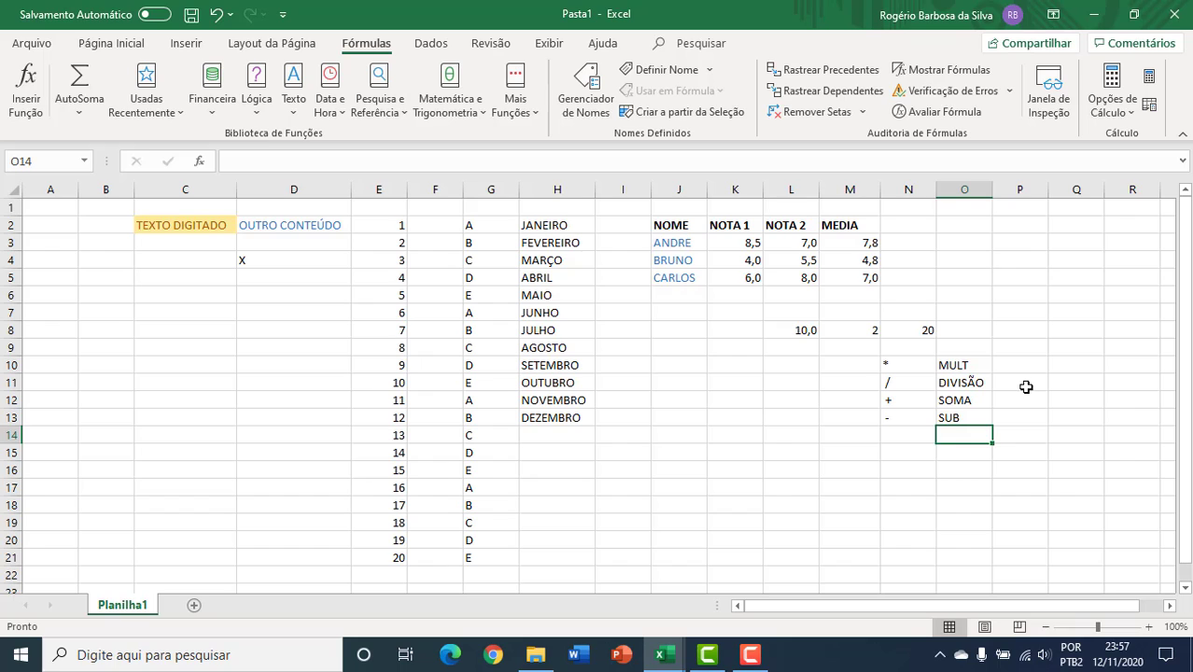
Add the parentheses operator ( ) in N14, with the label AGRUPAMENTO in O14
key("Left")
type("(")
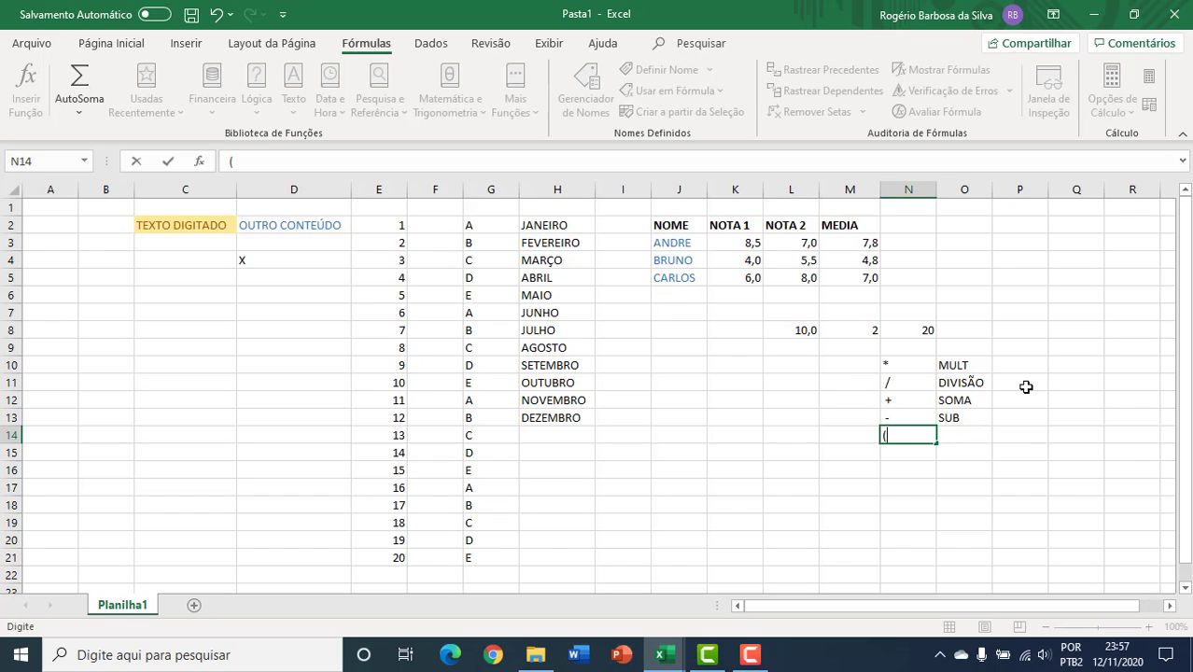
type(" )")
key("Right")
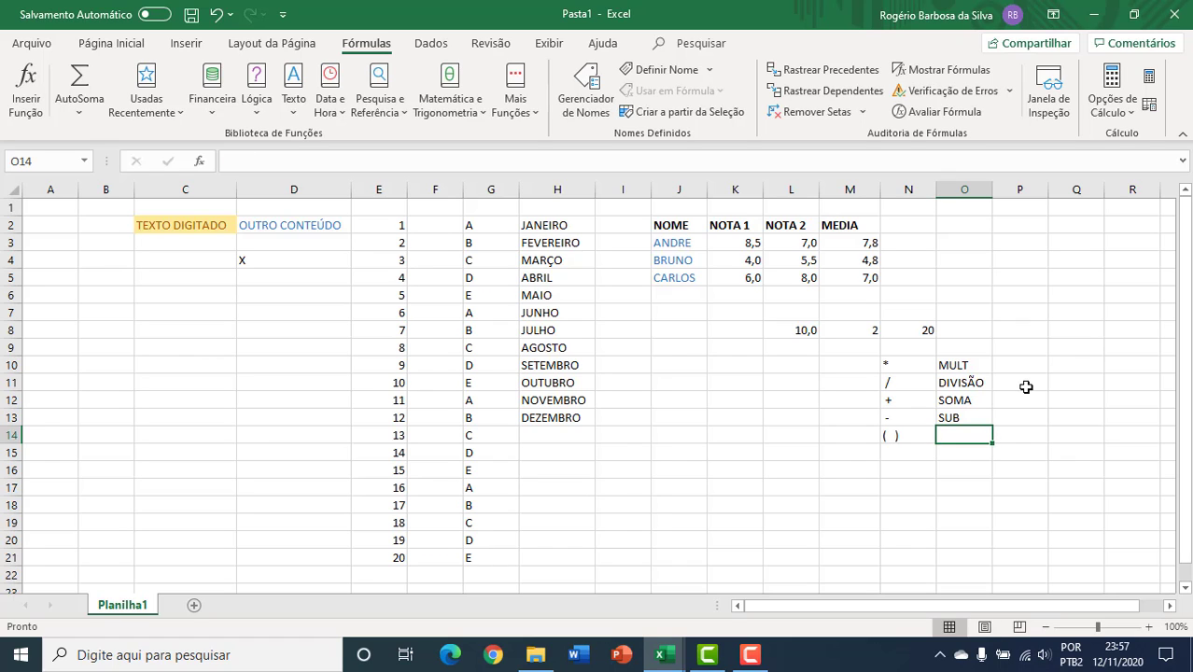
type("A")
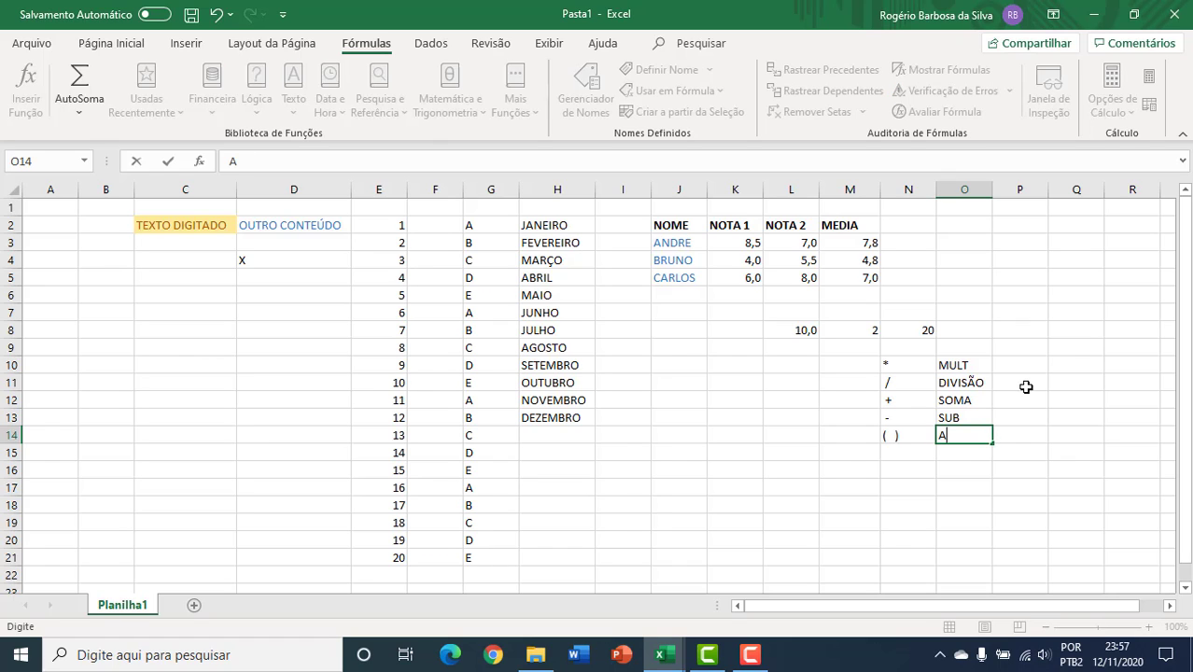
type("GRUPAMENTO")
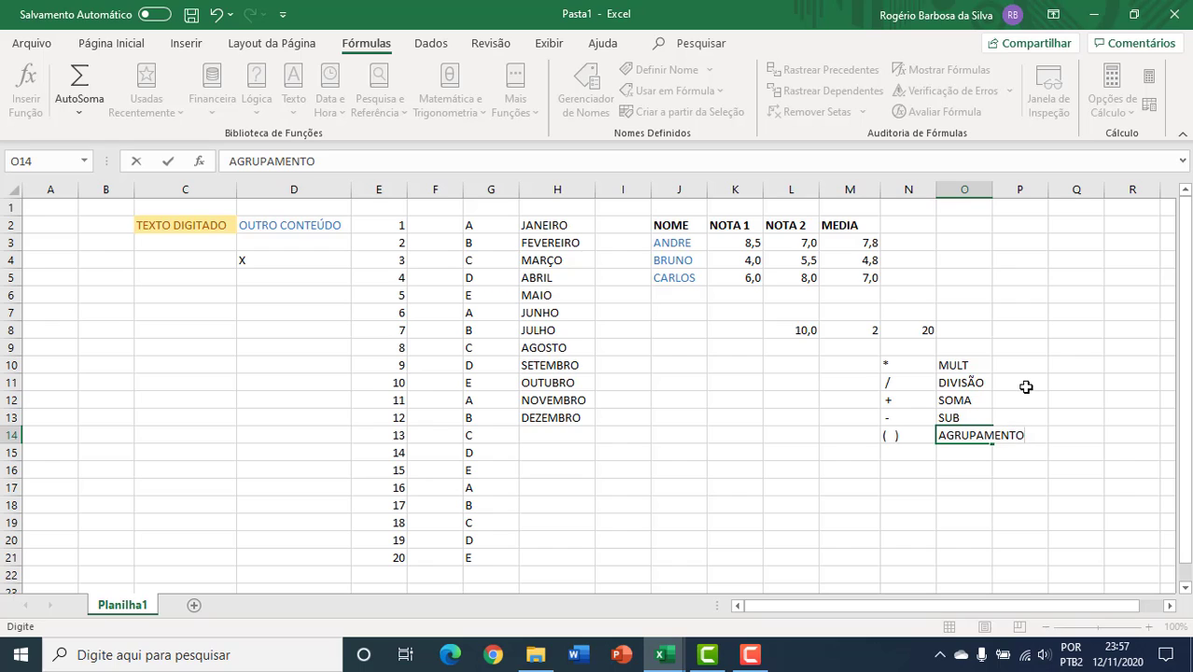
key("Return")
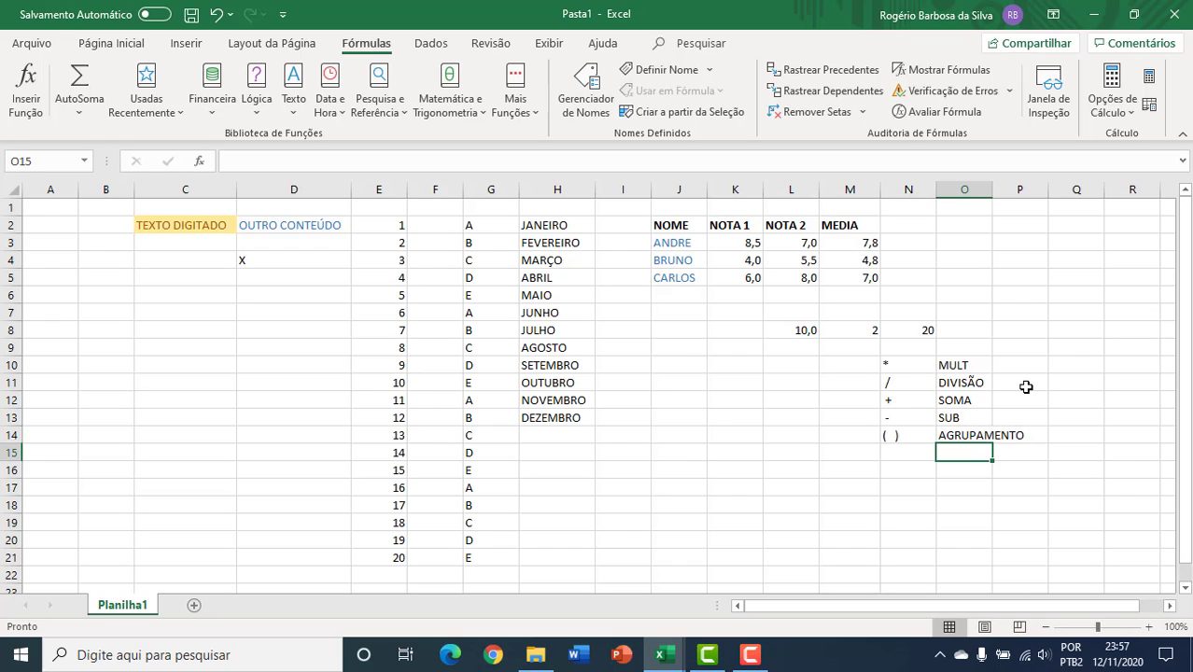
left_click_drag(892, 366, 997, 435)
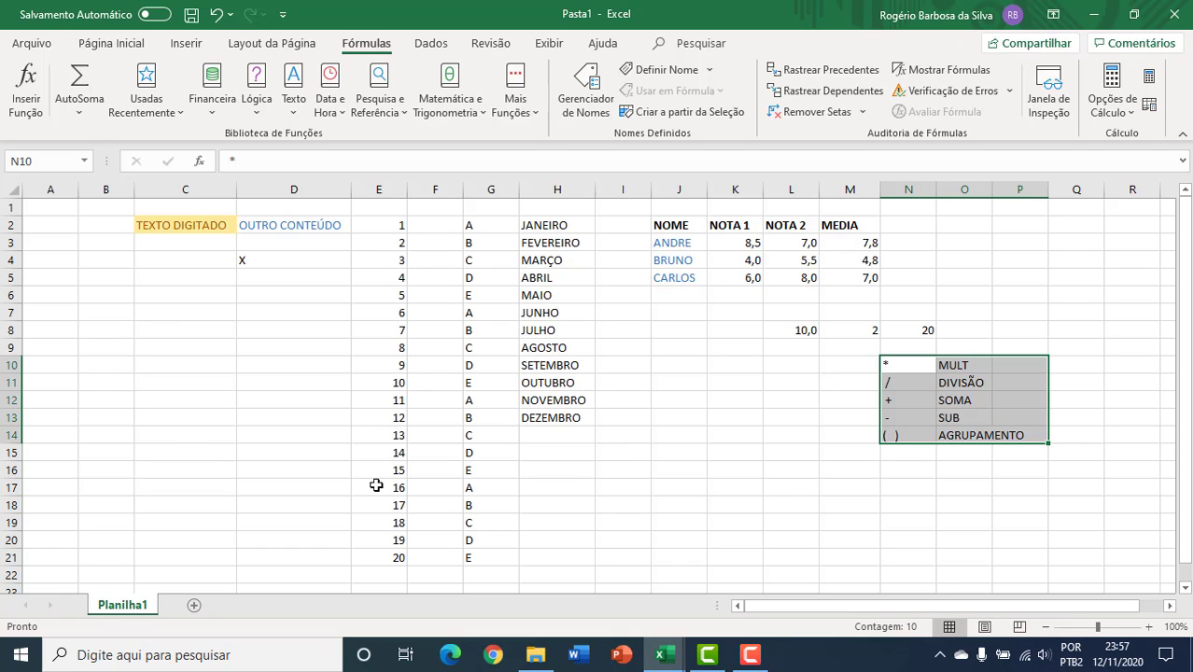
left_click(114, 44)
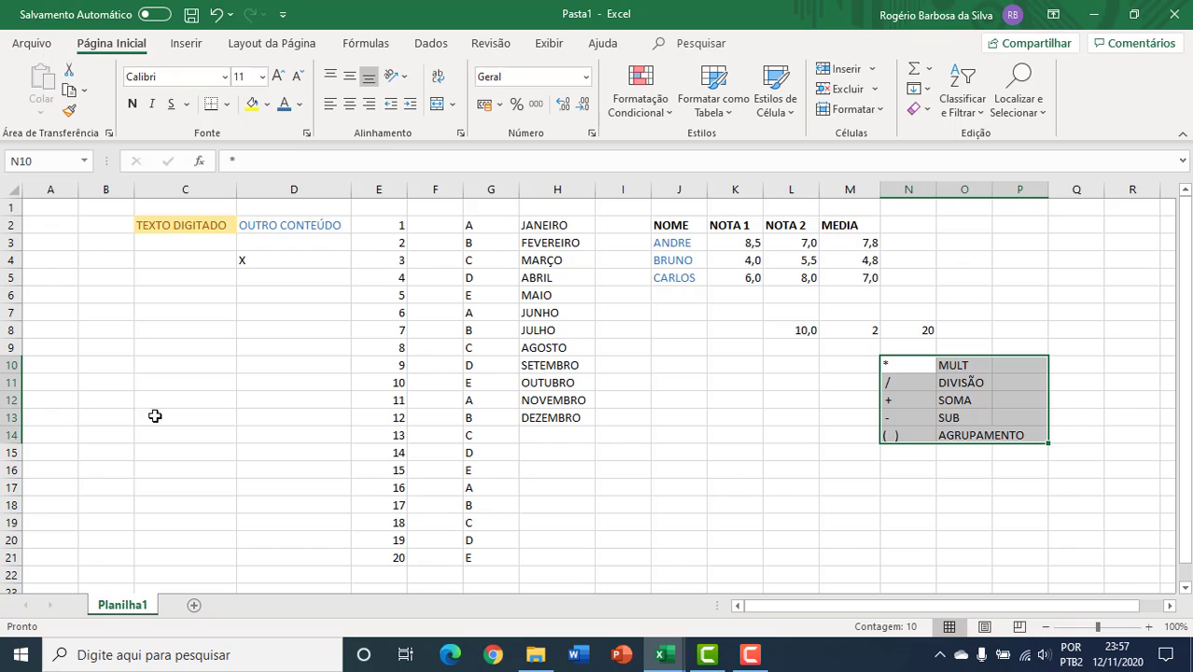
Rename the sheet Planilha1 as Notas
double_click(128, 605)
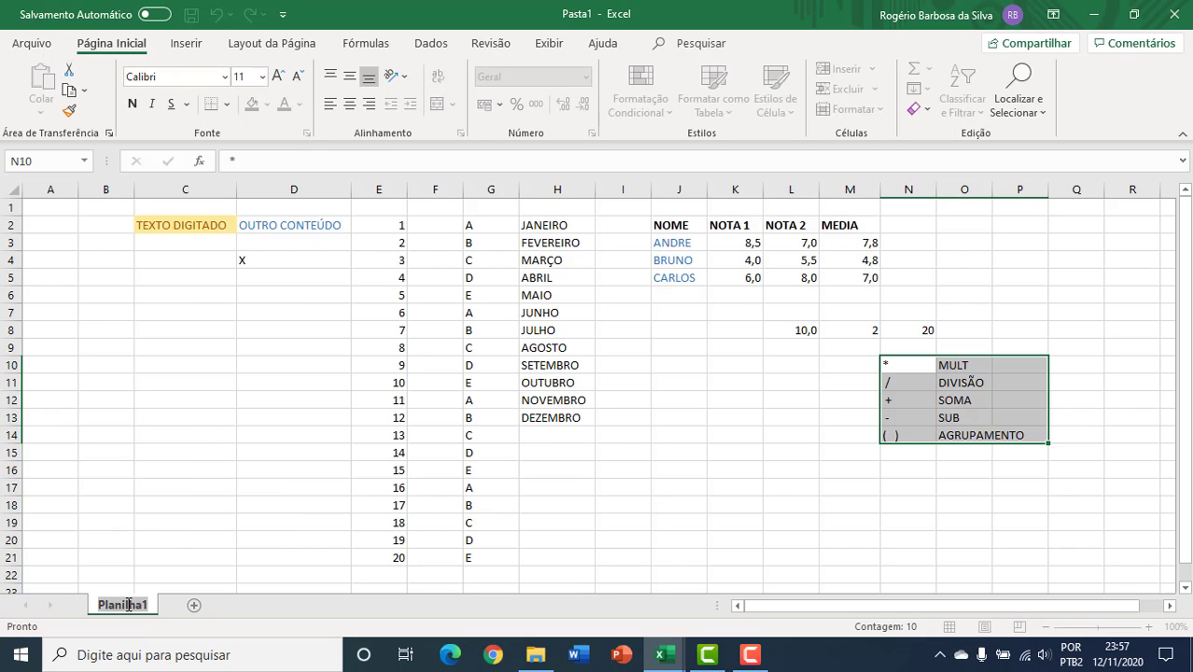
type("nOTAS")
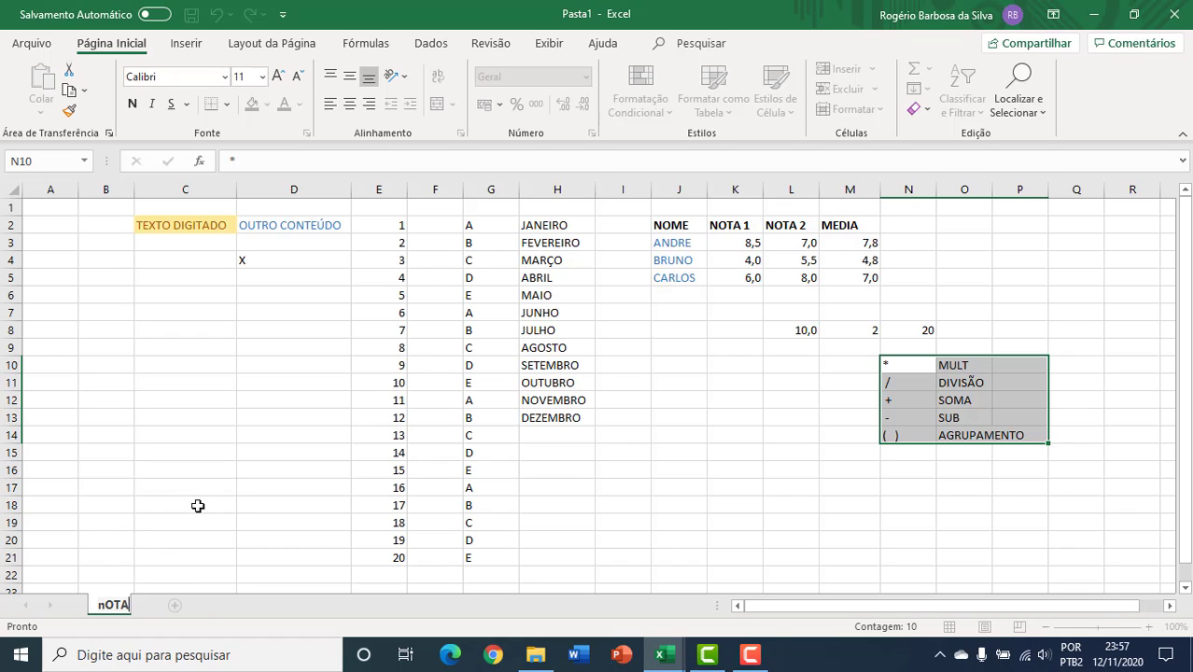
key("BackSpace")
key("BackSpace")
key("BackSpace")
key("BackSpace")
key("BackSpace")
type("Notas")
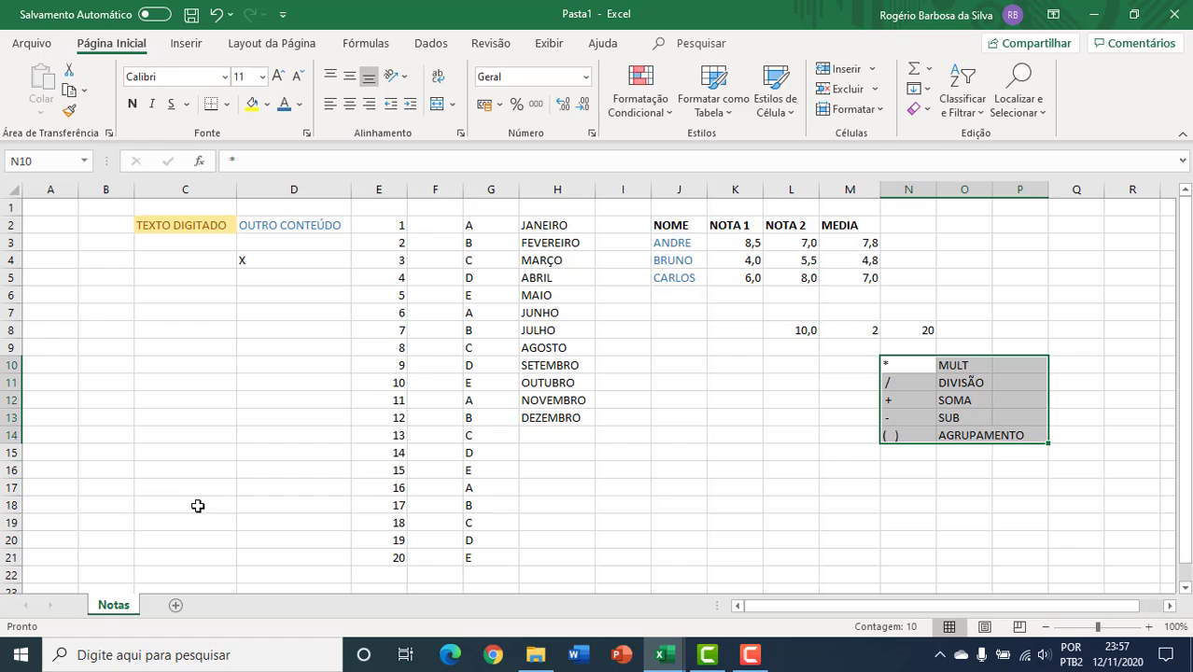
Add a second worksheet to the workbook and name it Média
left_click(175, 606)
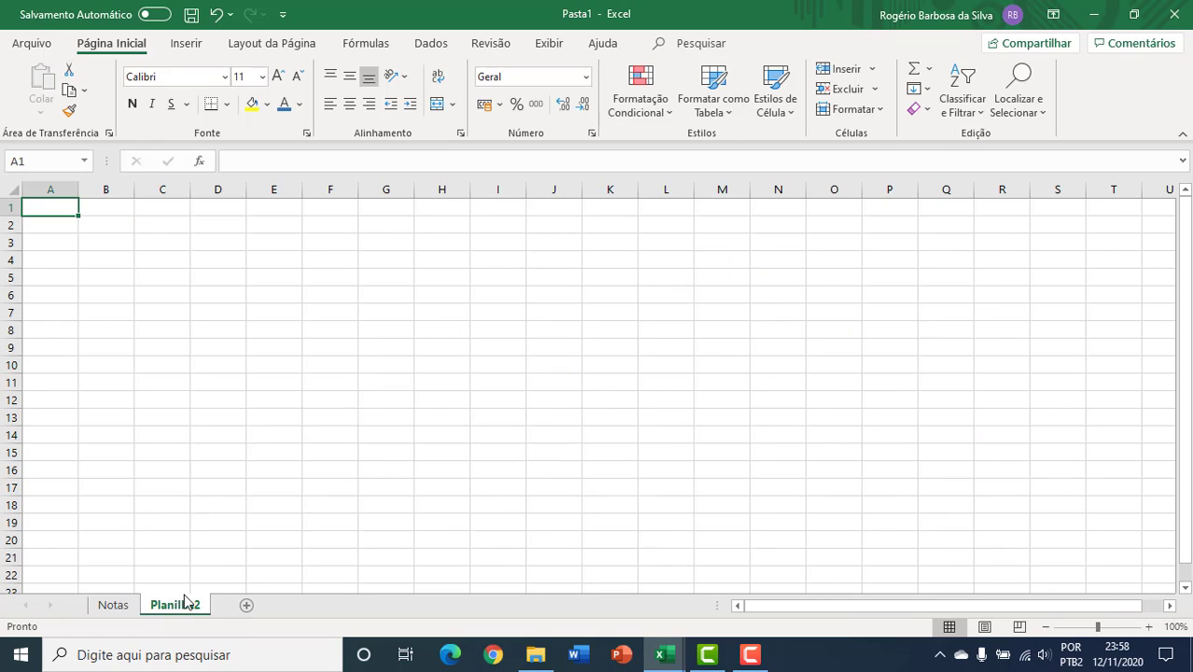
double_click(177, 606)
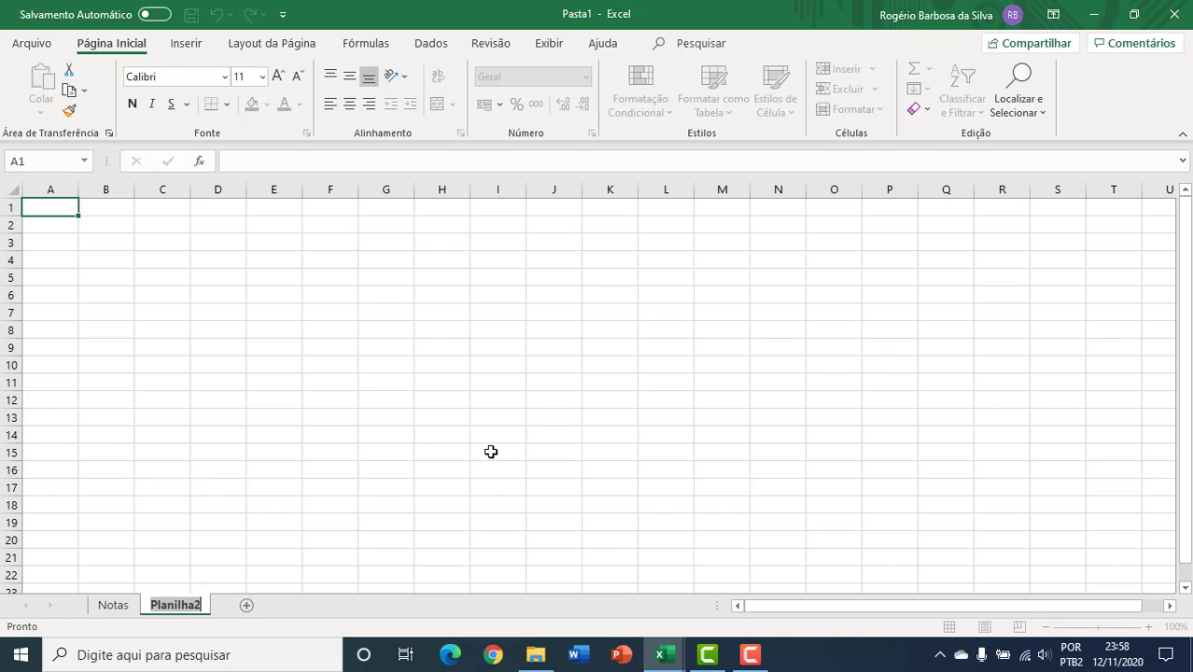
type("Média")
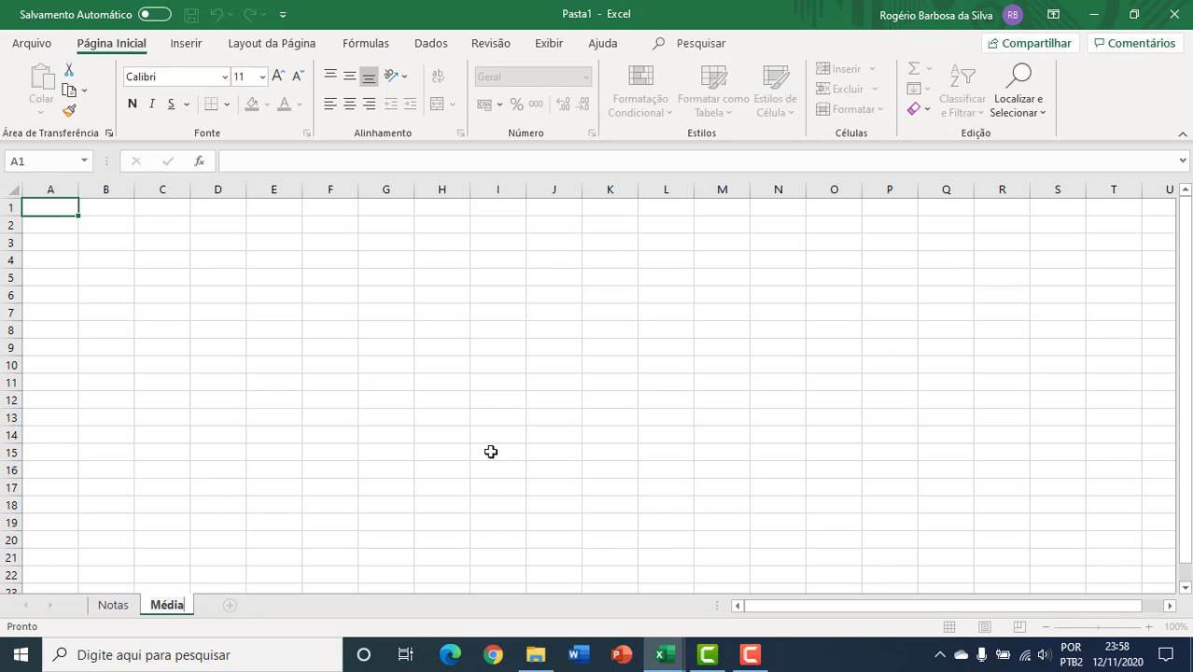
key("Return")
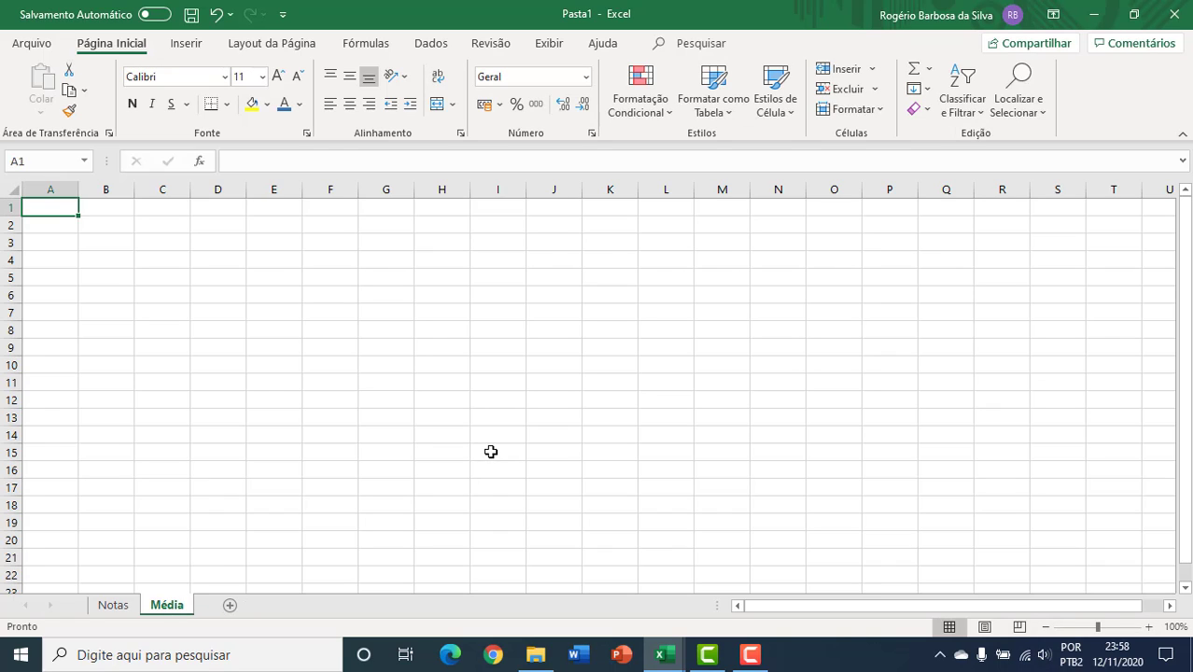
Alternate between the Notas and Média sheets to view the contents of each
left_click(116, 607)
left_click(161, 609)
left_click(116, 606)
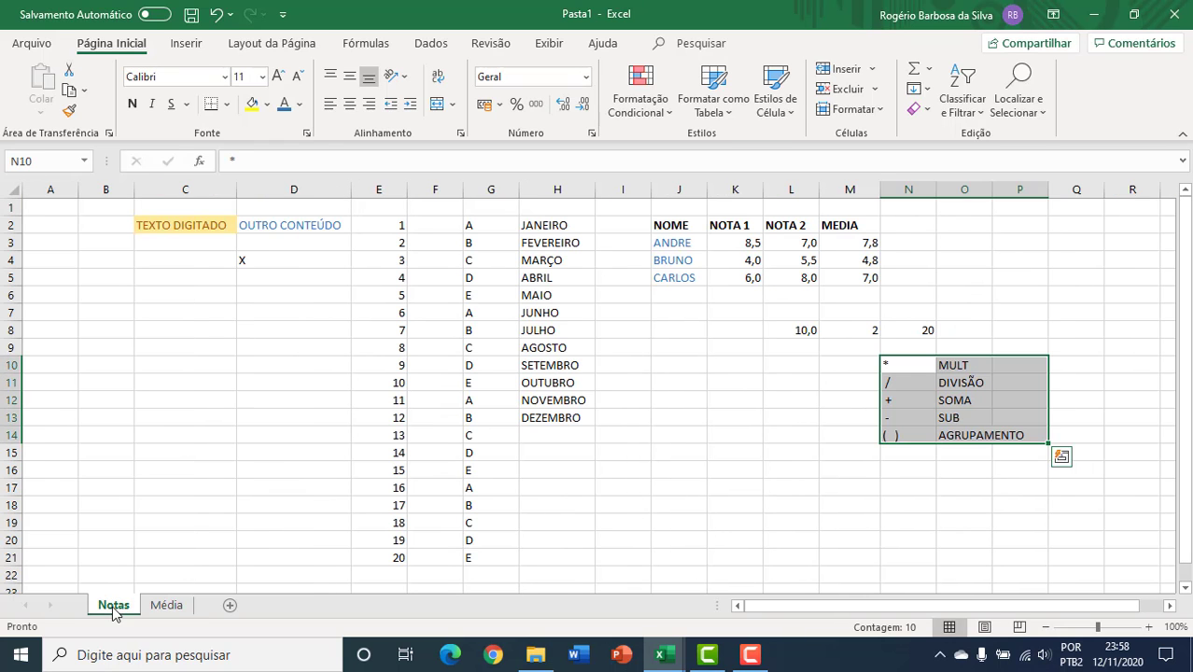
left_click(168, 607)
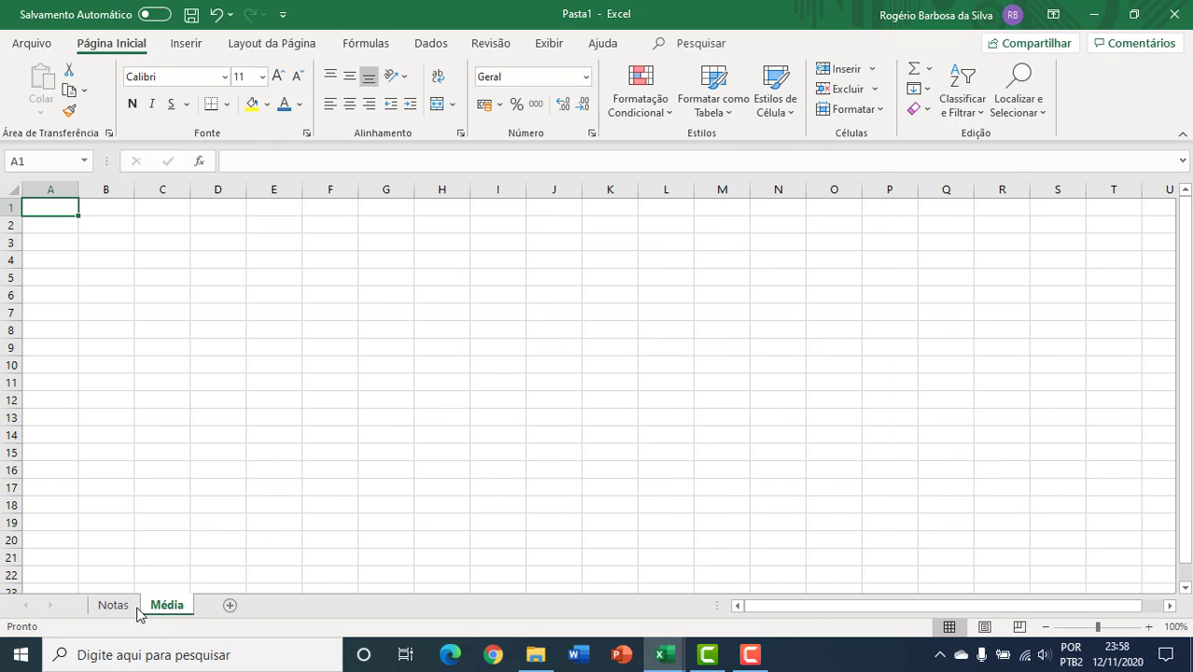
left_click(113, 609)
left_click(168, 607)
left_click(115, 607)
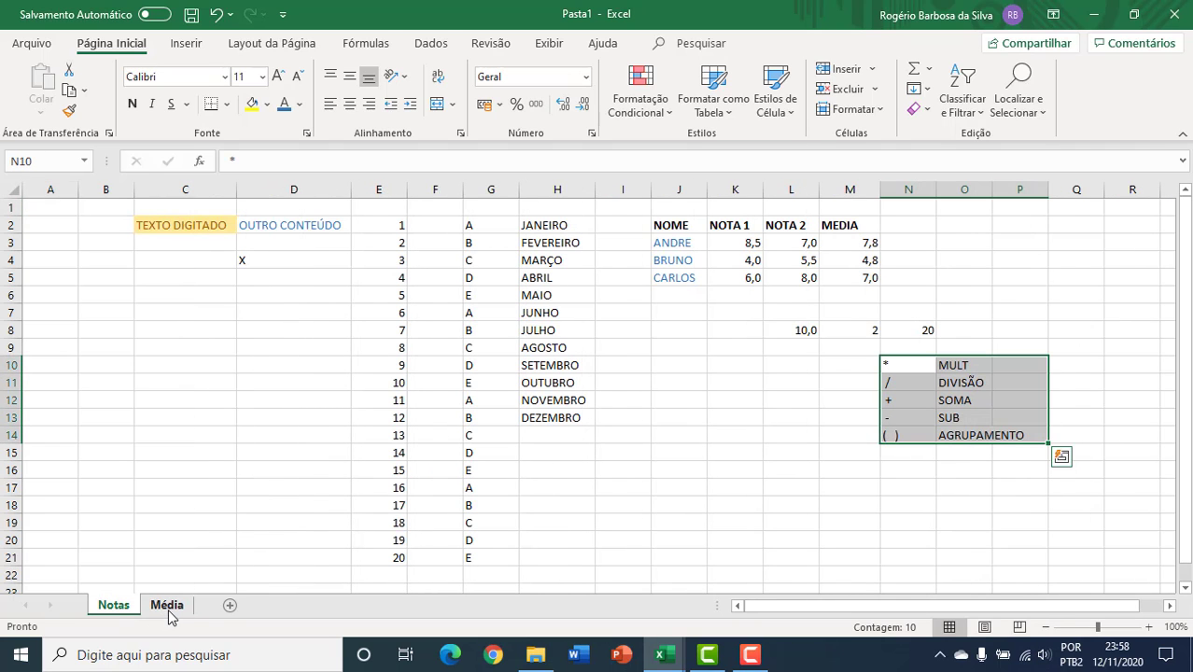
left_click(167, 608)
Copy the entire contents of the Notas sheet and paste them over the whole Média sheet
left_click(113, 608)
left_click(17, 192)
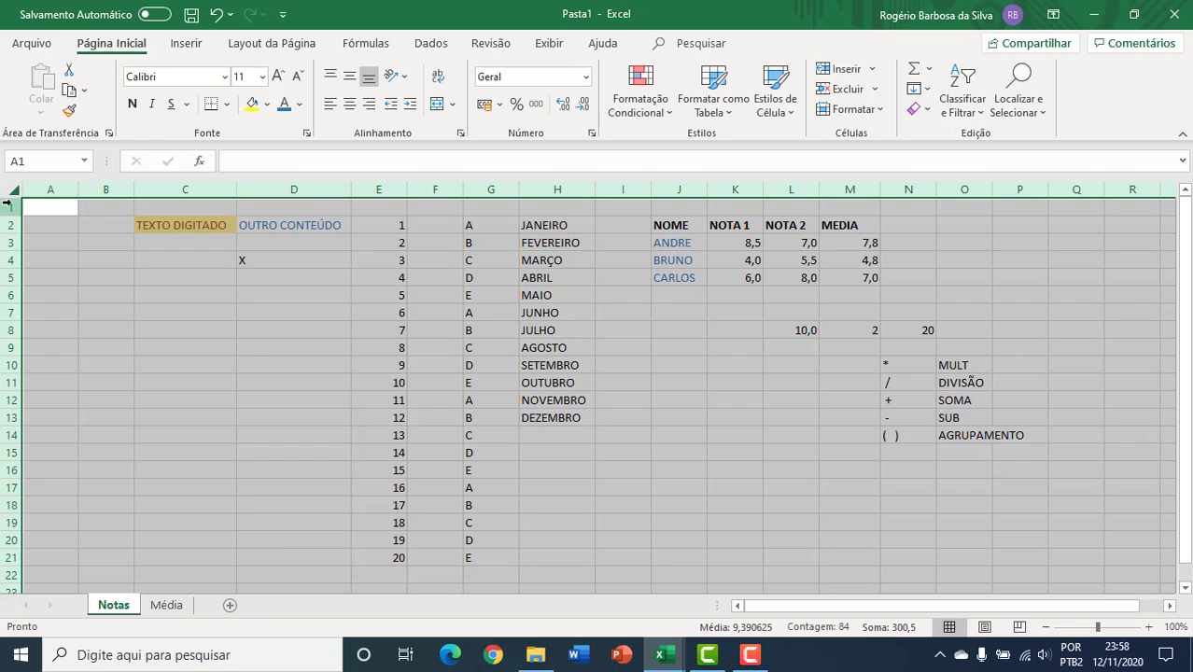
key("ctrl+c")
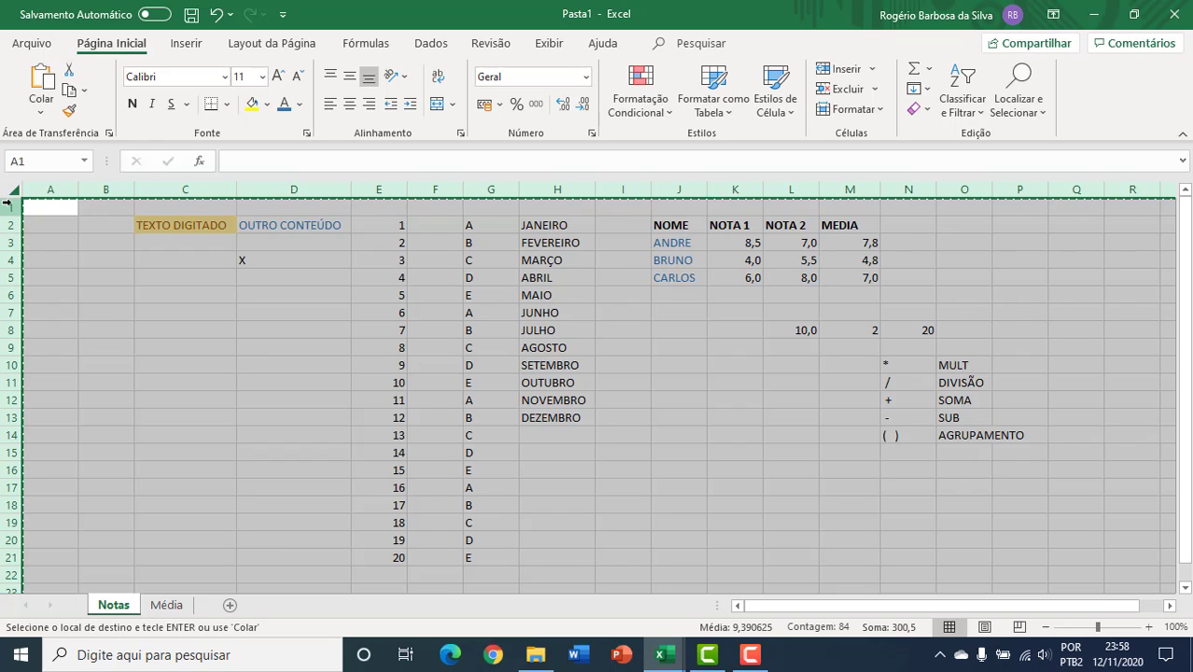
left_click(167, 605)
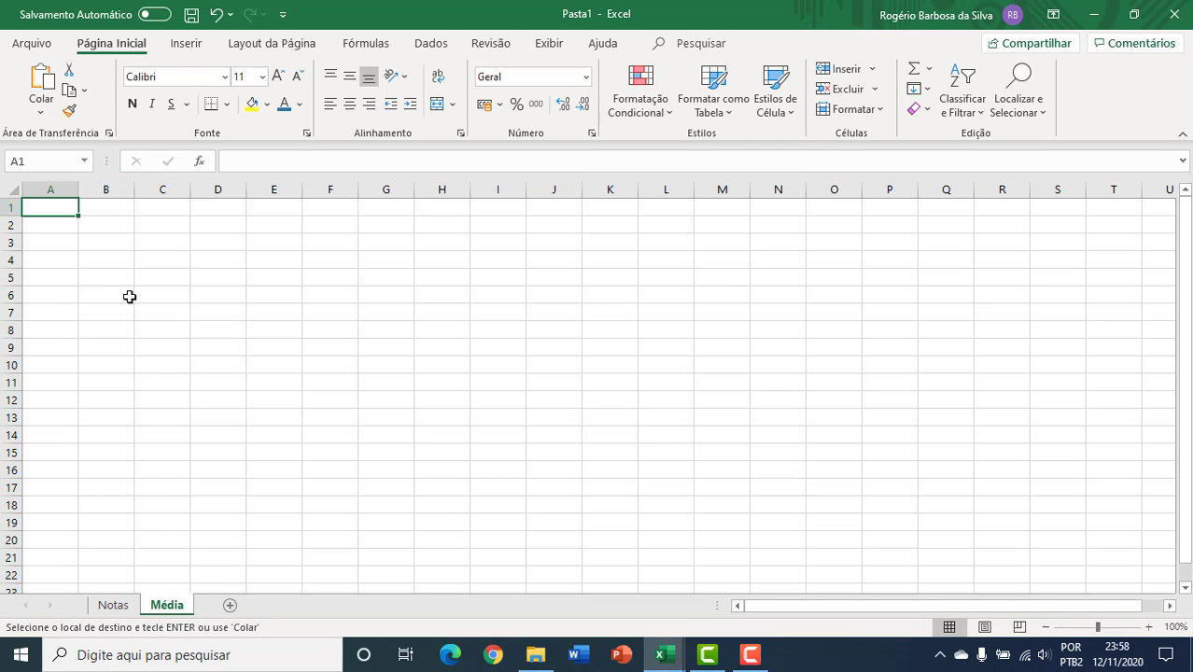
key("ctrl+a")
key("ctrl+v")
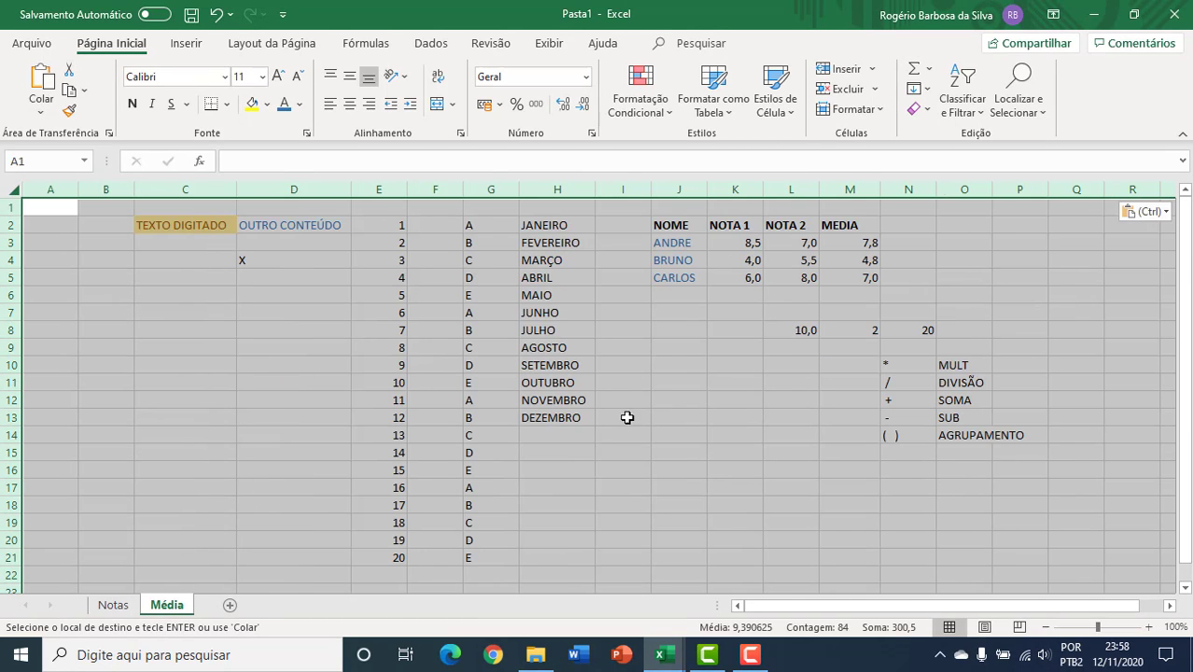
left_click(669, 360)
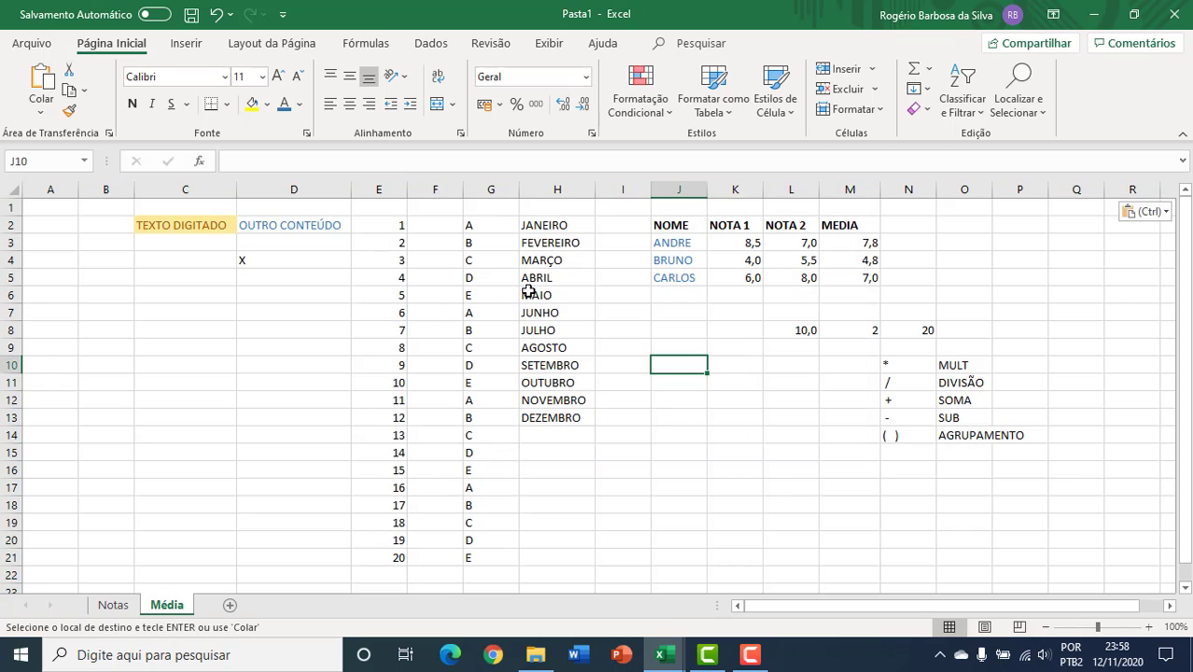
Clear the pending copy selection on the Notas sheet and compare it with the Média sheet, ending on Notas
left_click(113, 604)
left_click(293, 318)
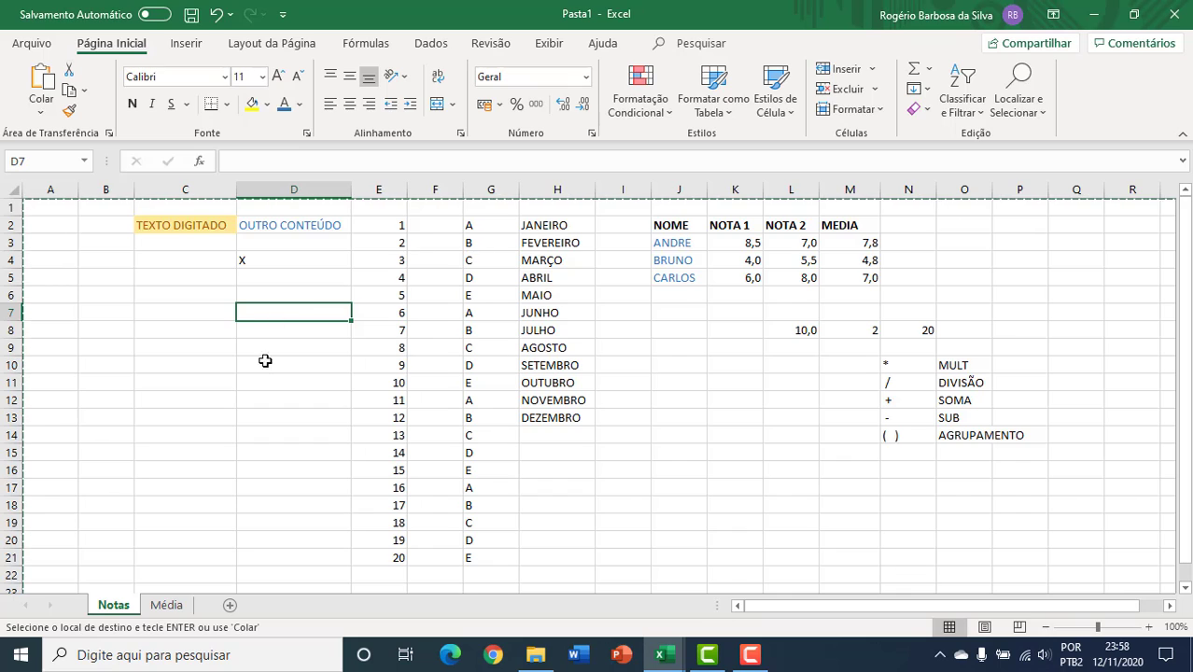
key("Escape")
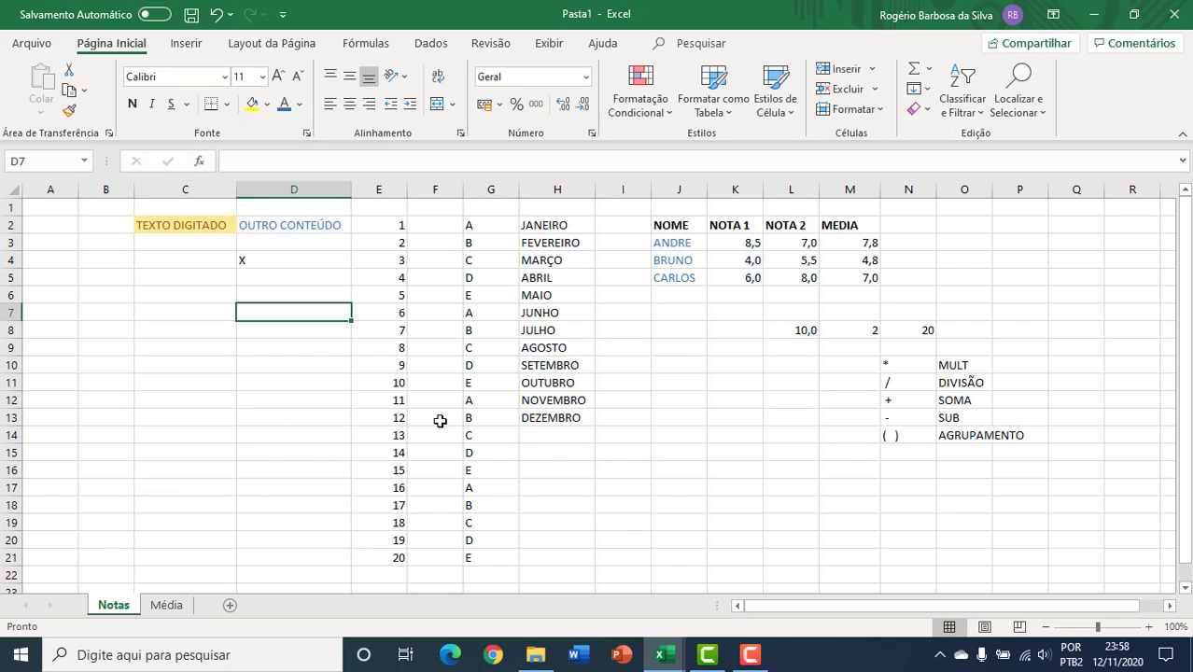
left_click(168, 606)
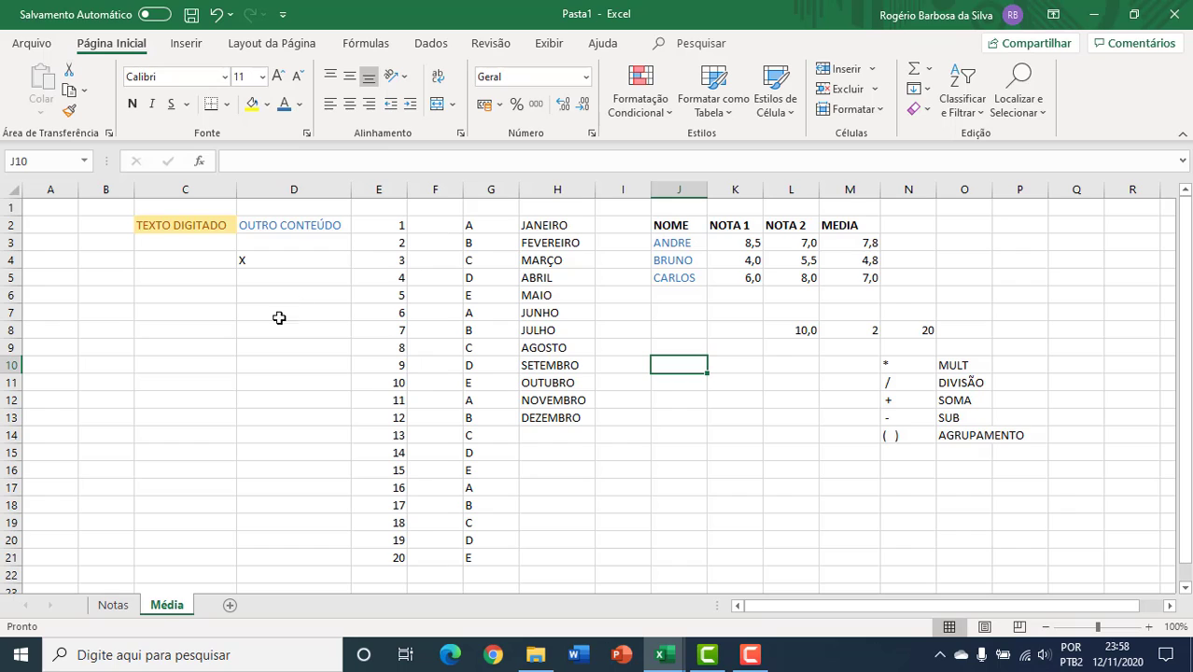
left_click(115, 605)
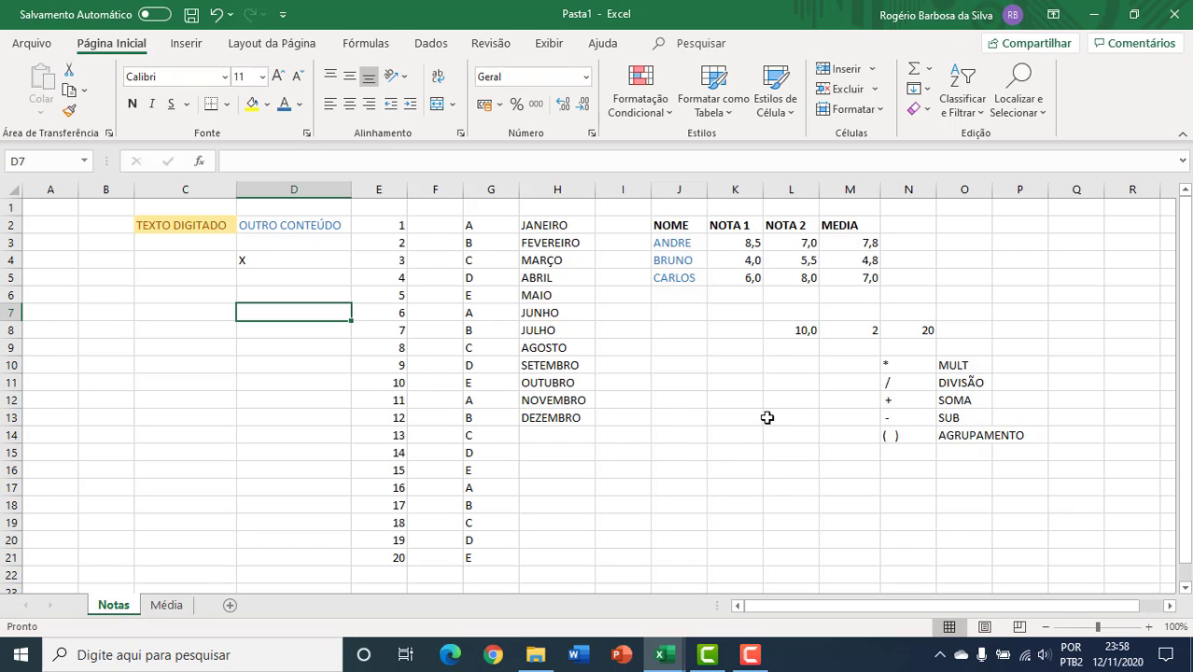